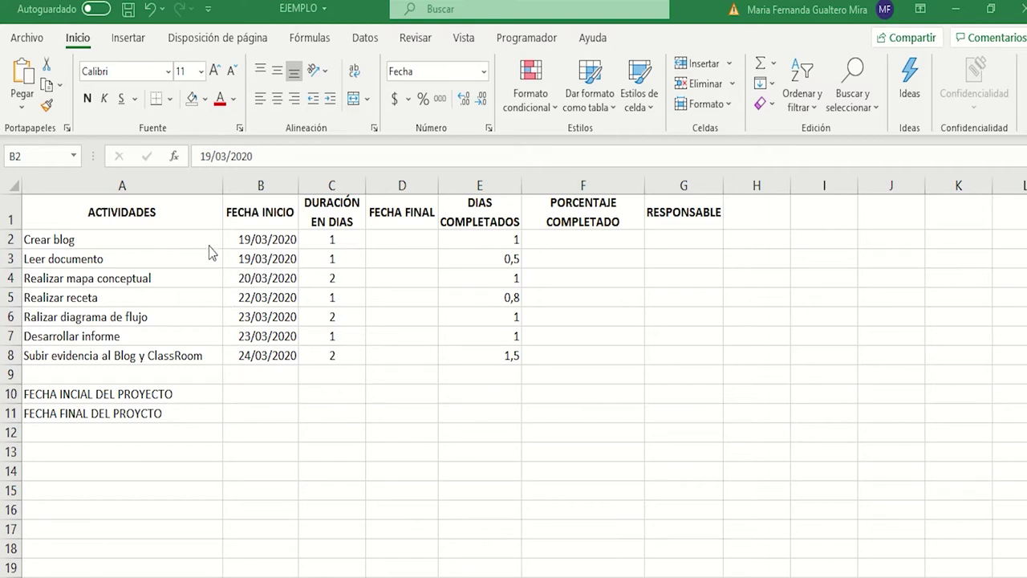
{"action": "key", "text": "ctrl+shift+Down"}
{"action": "left_click", "coordinate": [151, 238]}
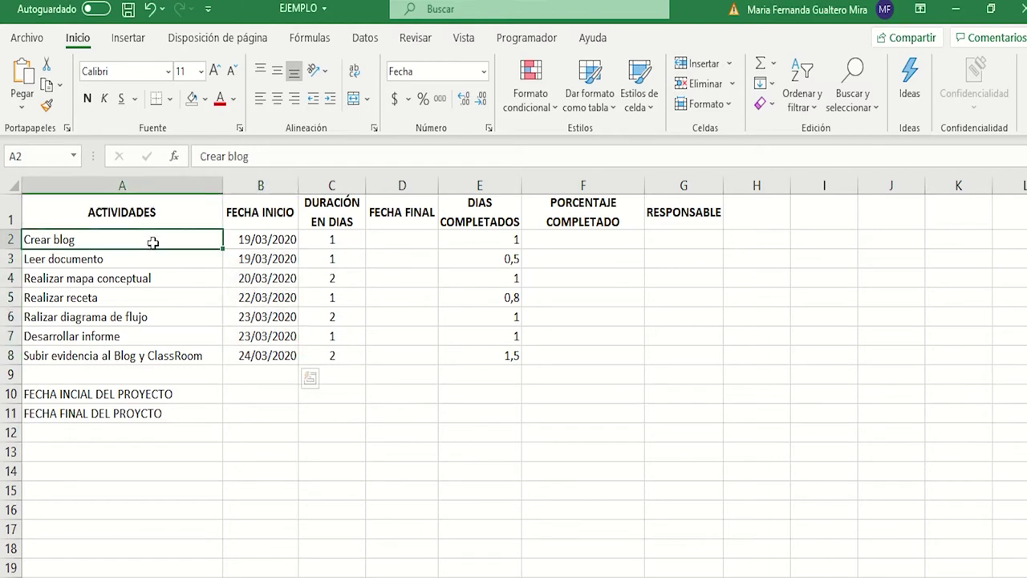
{"action": "left_click", "coordinate": [158, 261]}
{"action": "left_click", "coordinate": [173, 277]}
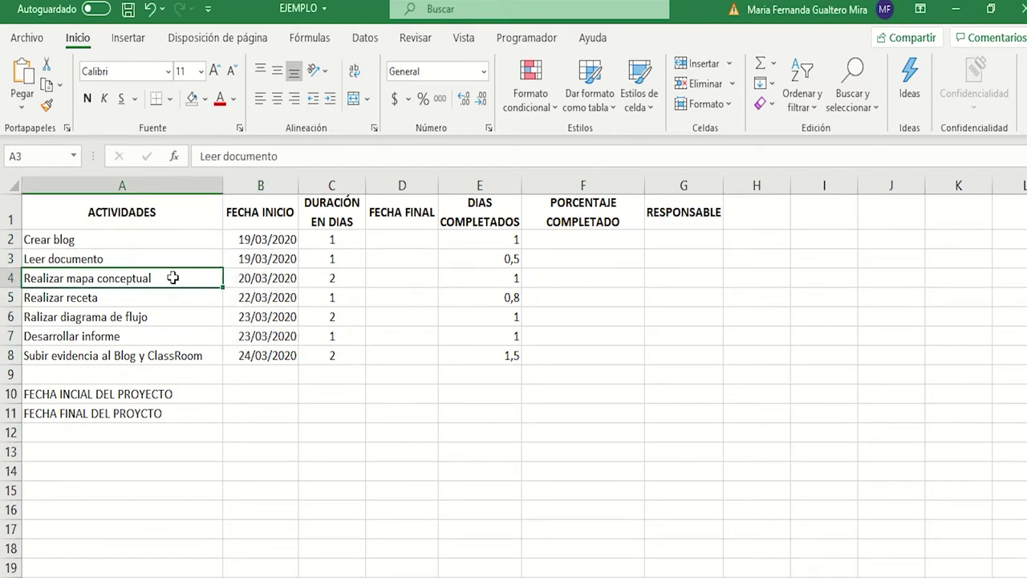
{"action": "left_click", "coordinate": [179, 298]}
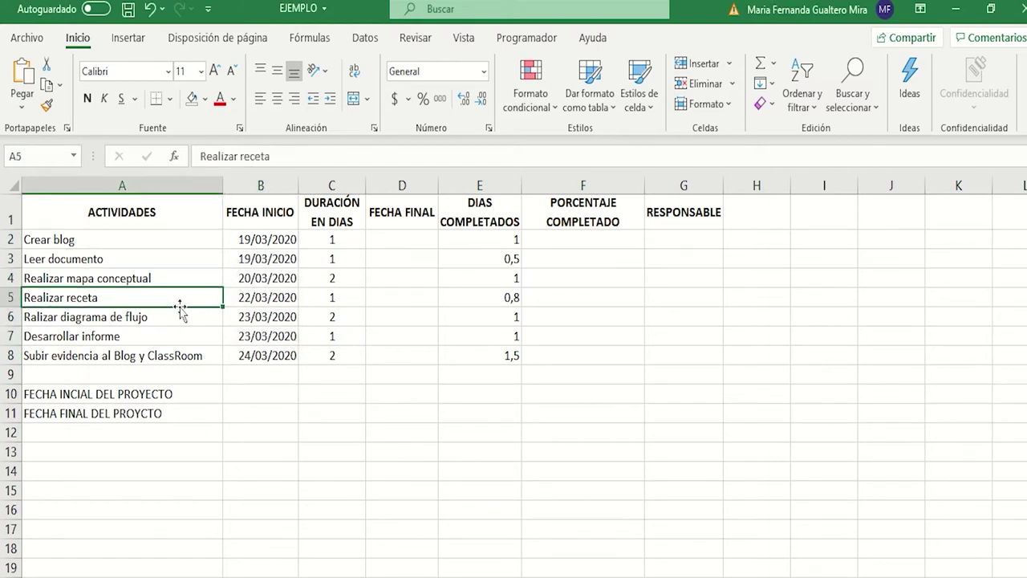
Step: Correct the spelling of the activity in A6 to "Realizar diagrama de flujo"
{"action": "left_click", "coordinate": [56, 321]}
{"action": "left_click", "coordinate": [32, 356]}
{"action": "left_click", "coordinate": [30, 317]}
{"action": "double_click", "coordinate": [29, 317]}
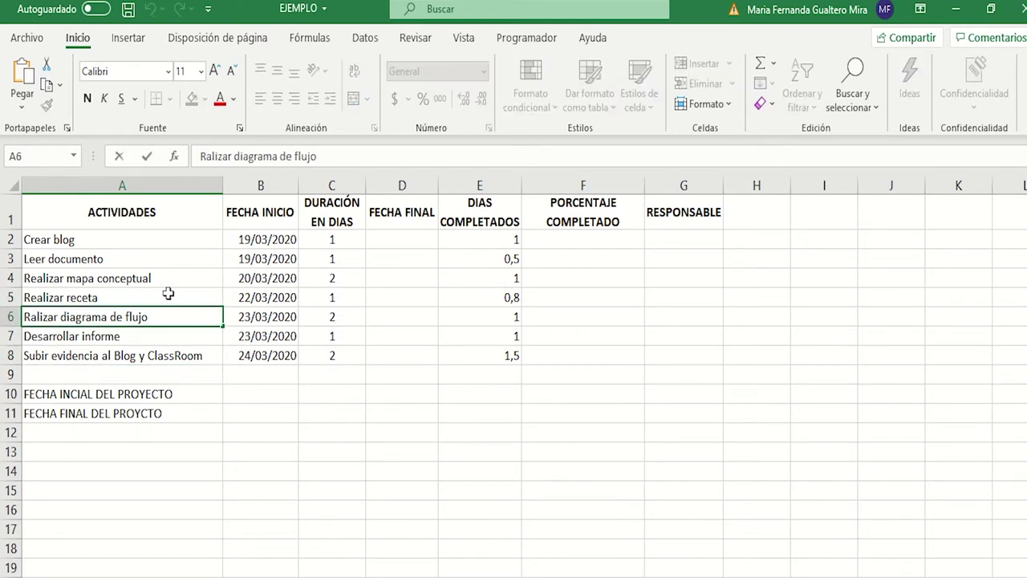
{"action": "type", "text": "e"}
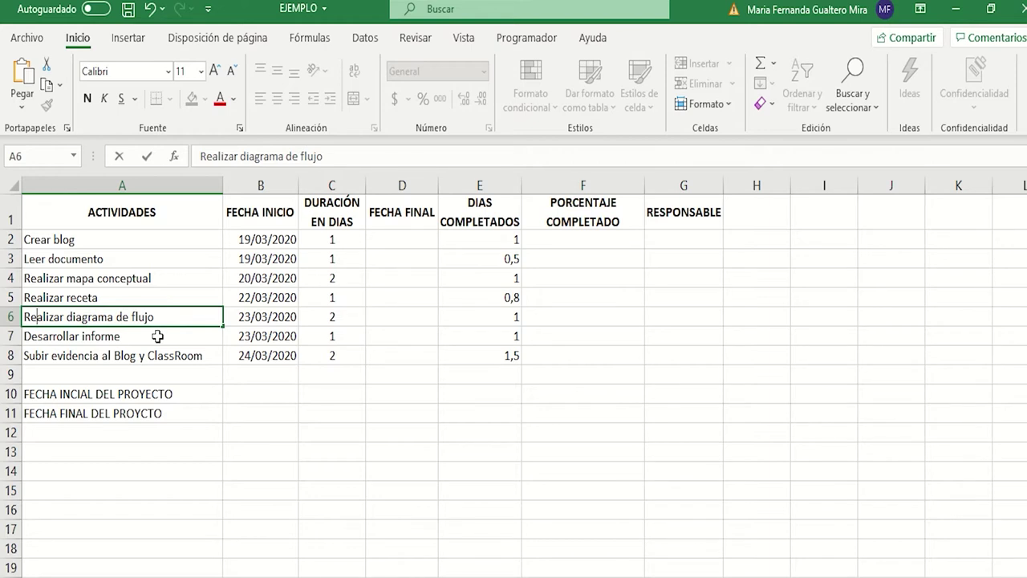
{"action": "left_click", "coordinate": [158, 336]}
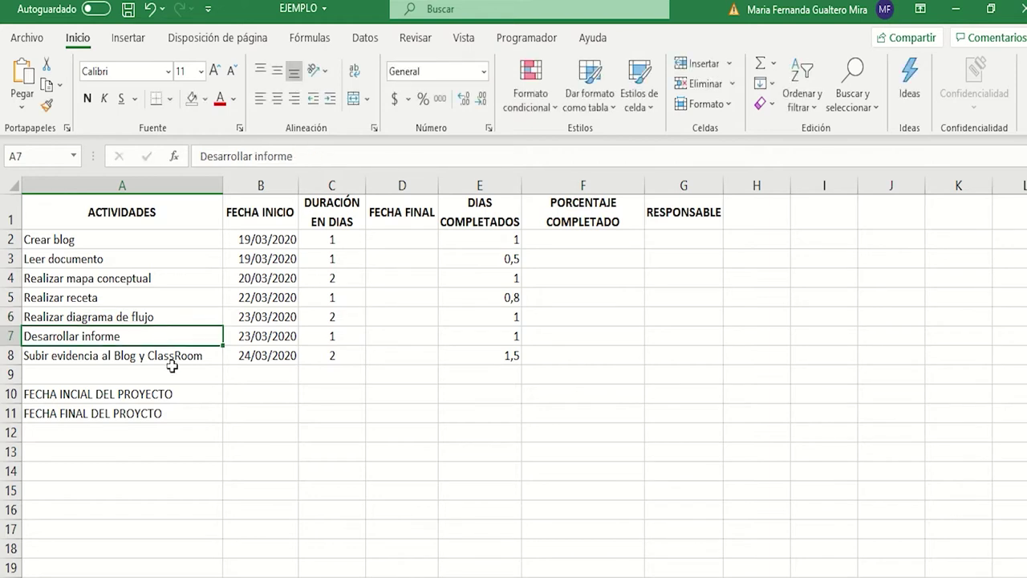
{"action": "left_click", "coordinate": [171, 363]}
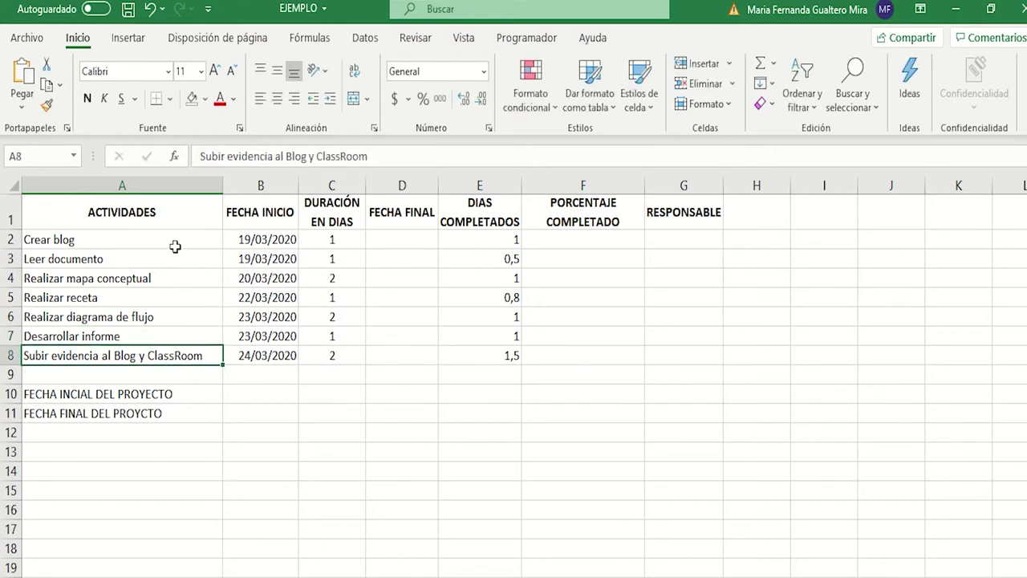
Step: Apply the Fecha corta number format to the start dates in B2:B8
{"action": "left_click_drag", "start_coordinate": [234, 240], "coordinate": [287, 358]}
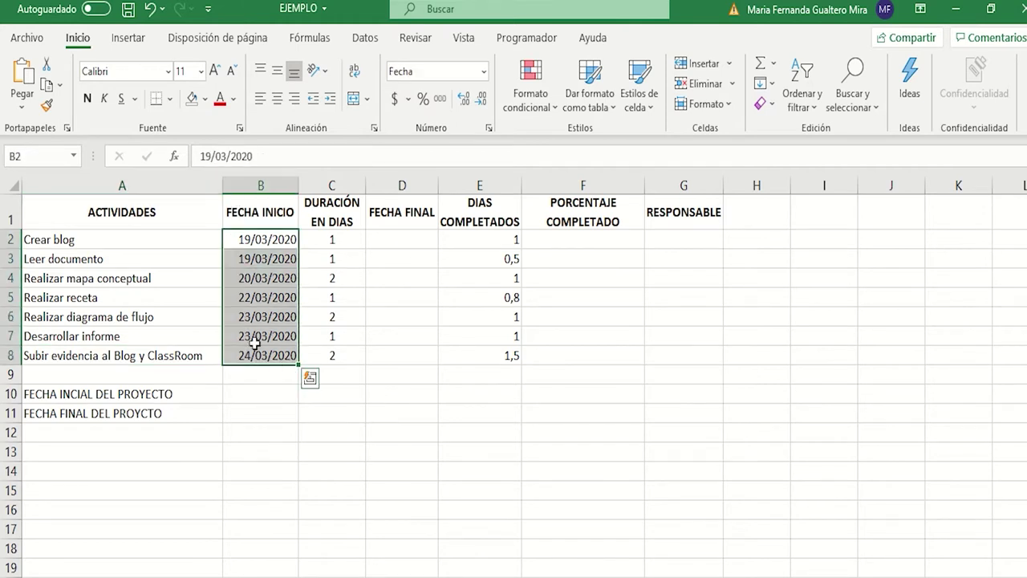
{"action": "left_click", "coordinate": [484, 73]}
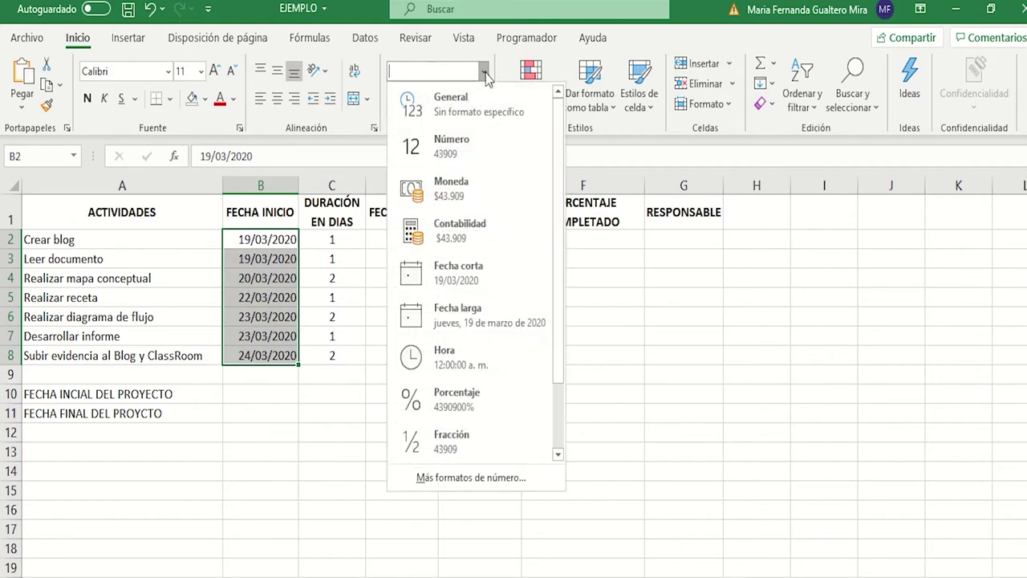
{"action": "left_click", "coordinate": [484, 278]}
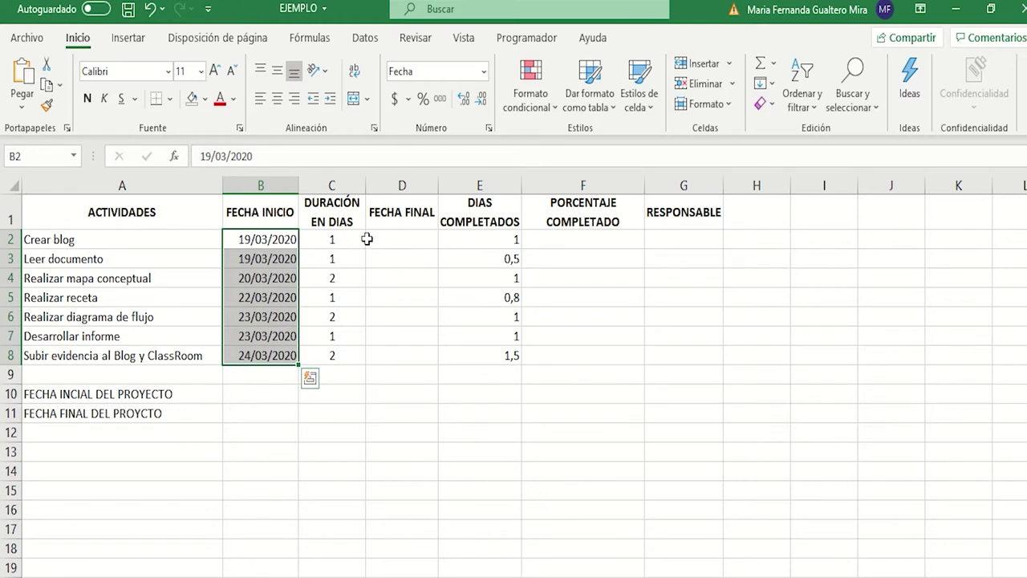
Step: Calculate the FECHA FINAL column by entering =SUMA(B2;C2) in D2 and filling it through D8
{"action": "left_click_drag", "start_coordinate": [356, 239], "coordinate": [348, 351]}
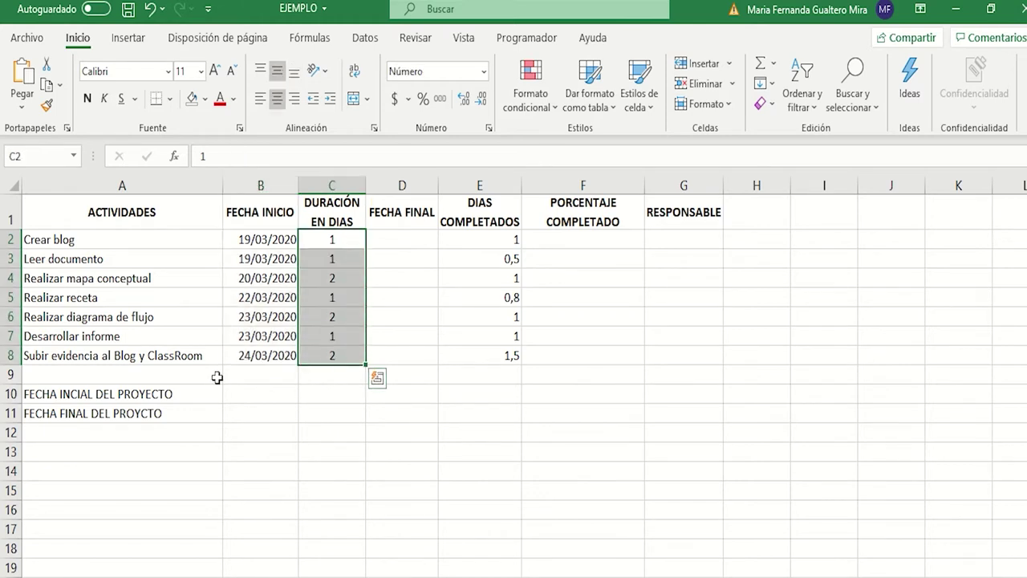
{"action": "left_click", "coordinate": [424, 239]}
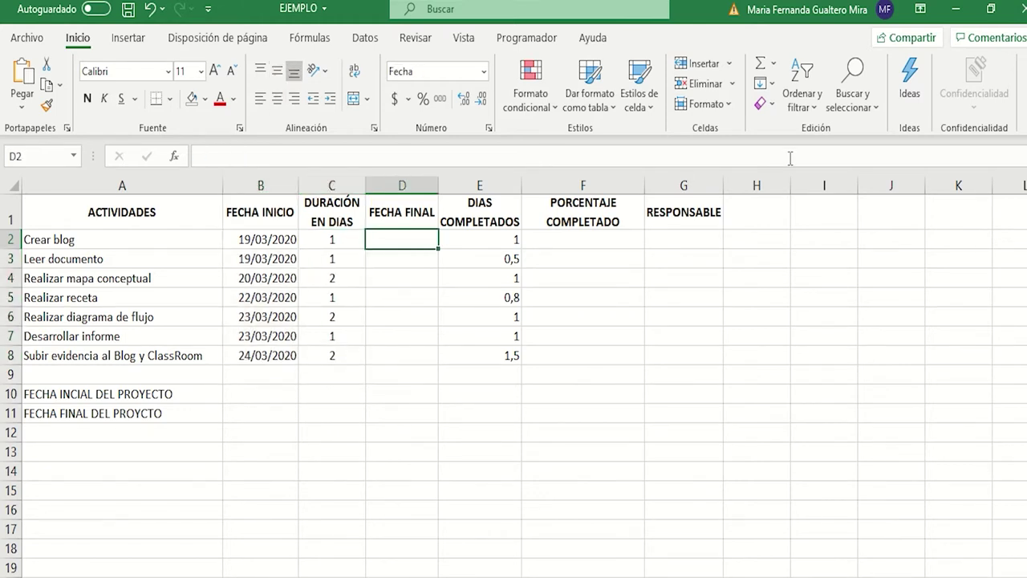
{"action": "type", "text": "=s"}
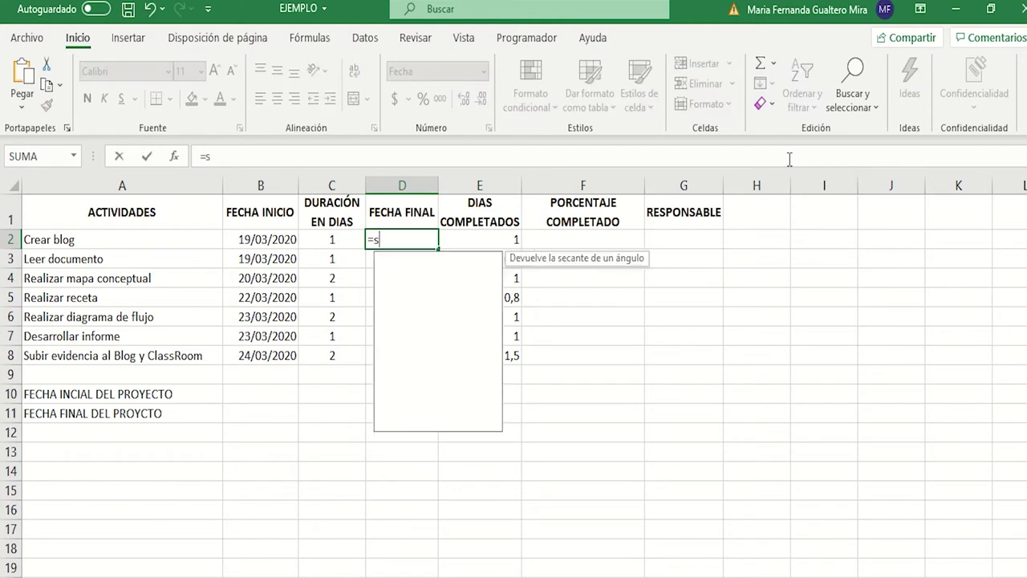
{"action": "type", "text": "uma("}
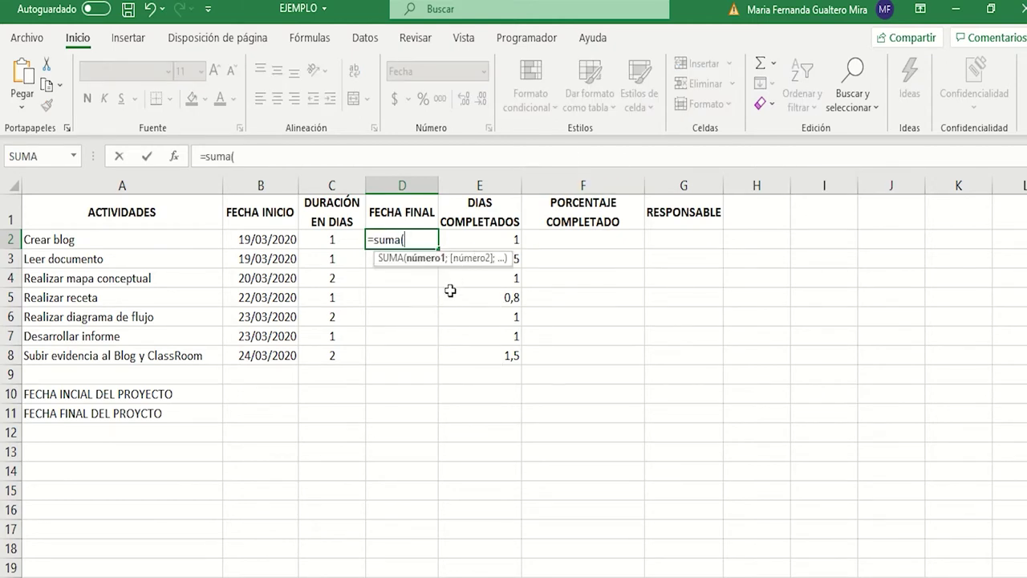
{"action": "left_click", "coordinate": [256, 241]}
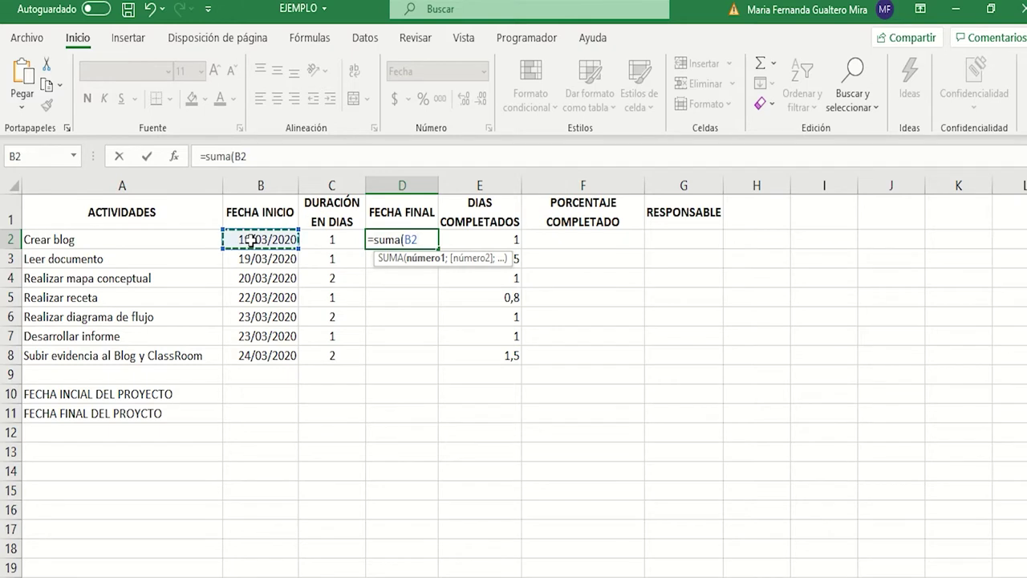
{"action": "type", "text": ";"}
{"action": "left_click", "coordinate": [319, 241]}
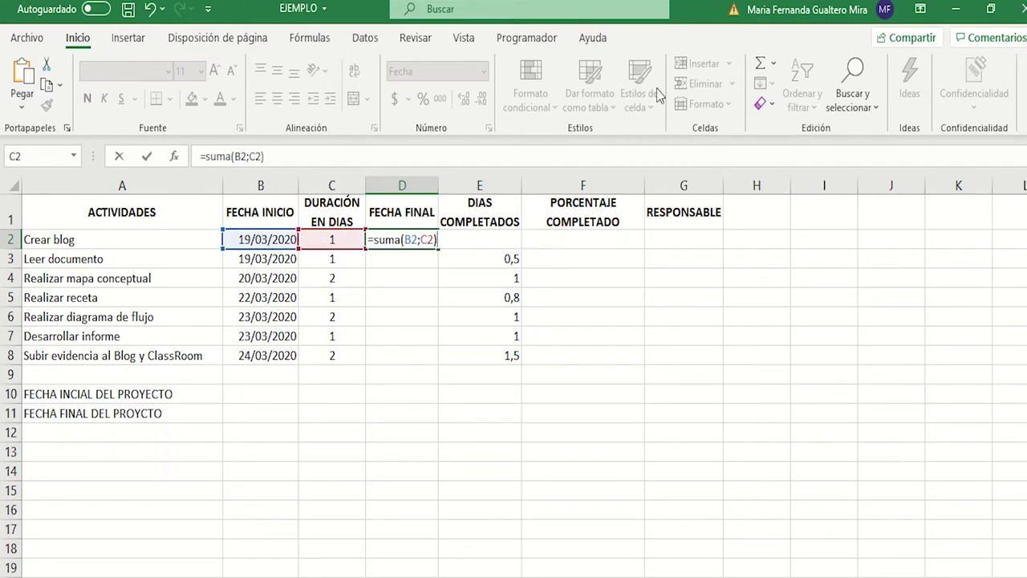
{"action": "key", "text": "Return"}
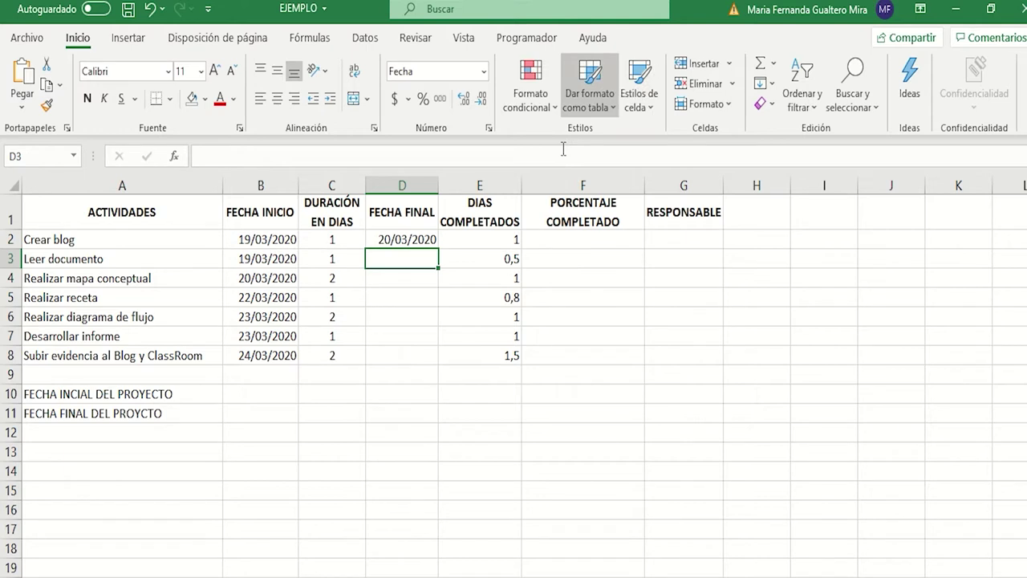
{"action": "left_click", "coordinate": [405, 242]}
{"action": "left_click_drag", "start_coordinate": [439, 249], "coordinate": [433, 365]}
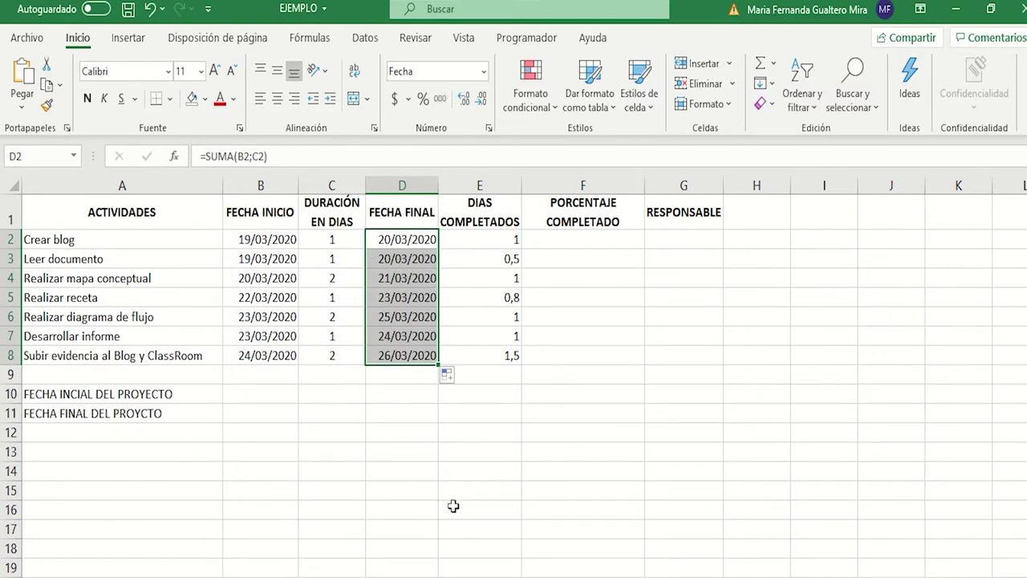
Step: Centre the DIAS COMPLETADOS values in E2:E8 vertically and horizontally
{"action": "left_click_drag", "start_coordinate": [483, 237], "coordinate": [484, 357]}
{"action": "left_click", "coordinate": [276, 72]}
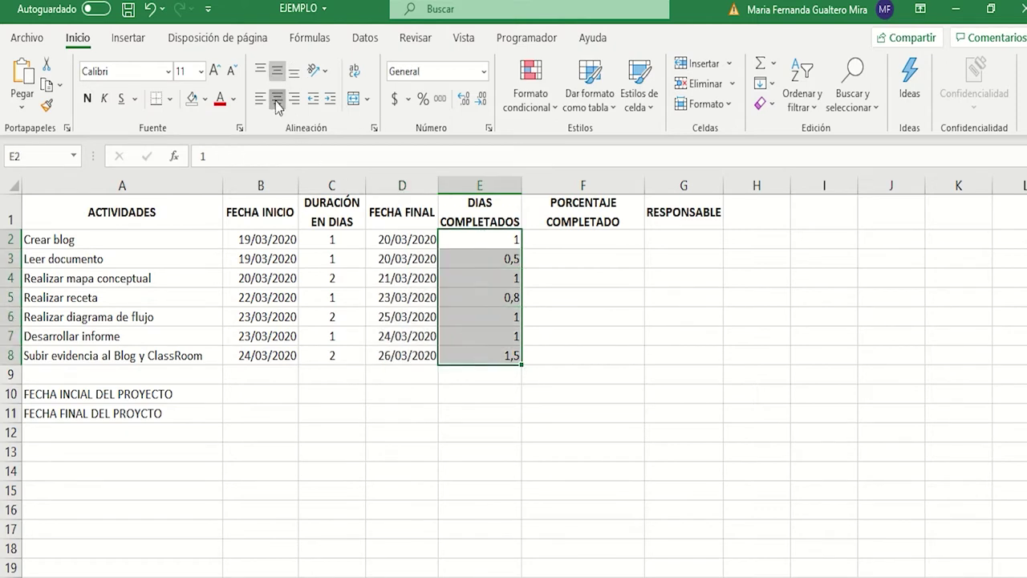
{"action": "left_click", "coordinate": [277, 98]}
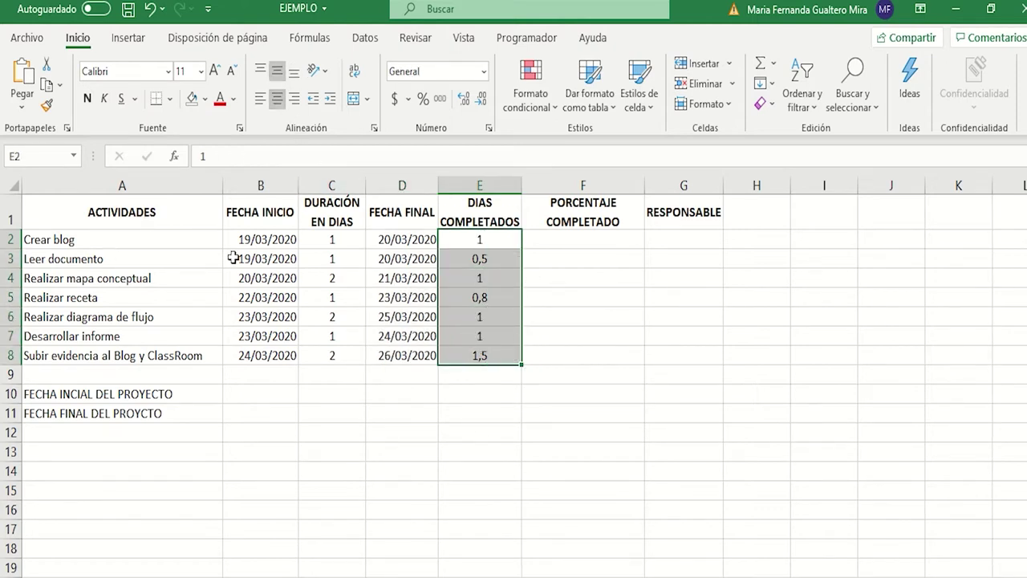
Step: Compare the planned durations in column C with the completed days in column E for the listed activities
{"action": "left_click", "coordinate": [347, 283]}
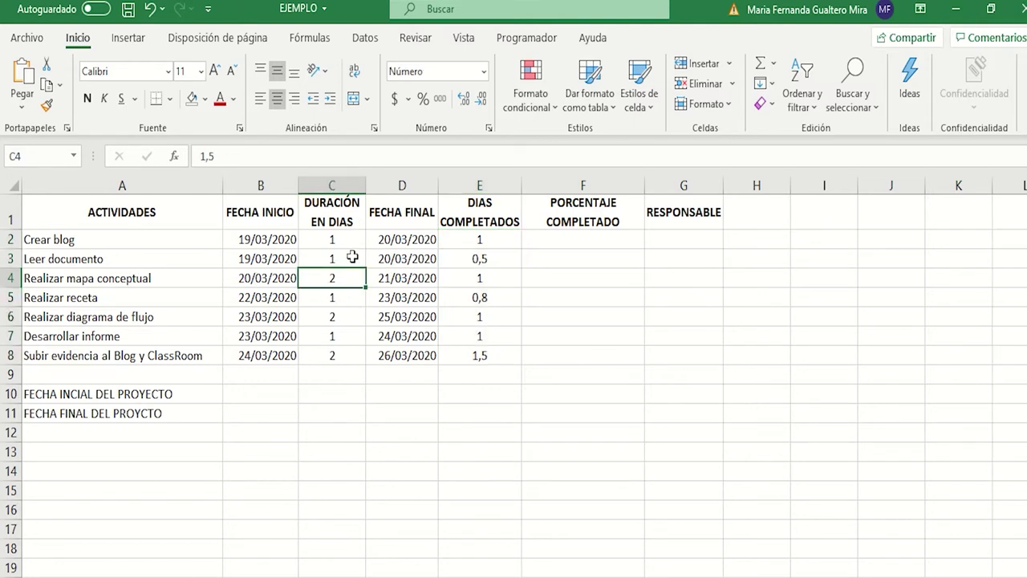
{"action": "left_click", "coordinate": [486, 283]}
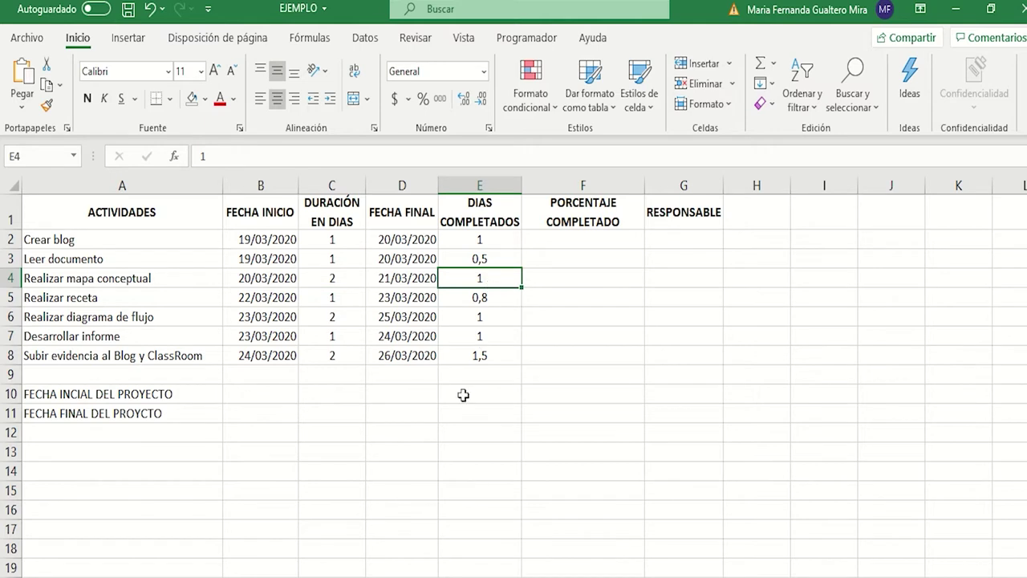
{"action": "left_click", "coordinate": [193, 298]}
{"action": "left_click", "coordinate": [345, 299]}
{"action": "left_click", "coordinate": [489, 293]}
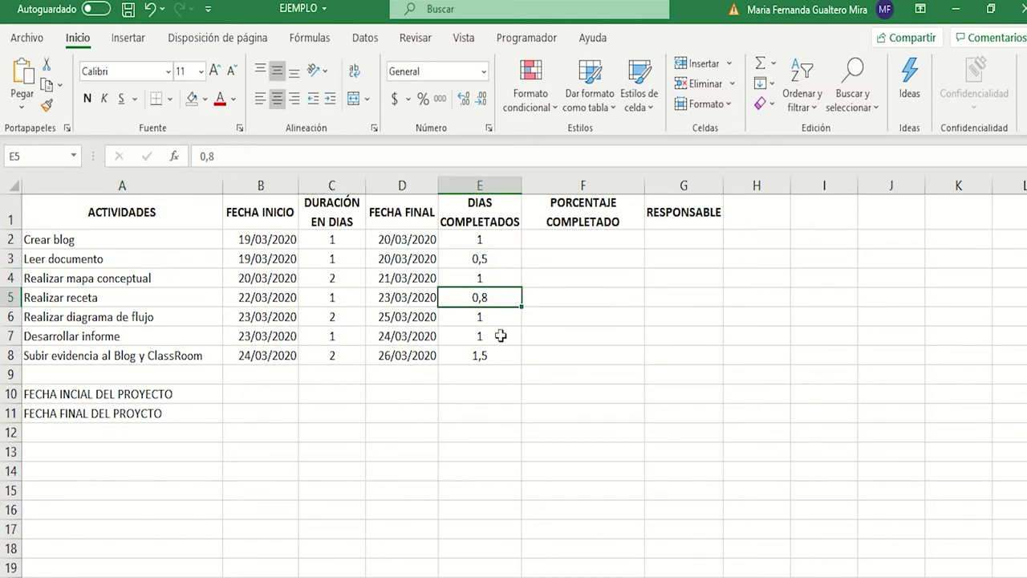
{"action": "left_click", "coordinate": [514, 355]}
{"action": "left_click_drag", "start_coordinate": [505, 239], "coordinate": [514, 358]}
{"action": "left_click", "coordinate": [581, 354]}
Step: Enter the completion percentage formula =(1-(C2-E2)/C2) in F2
{"action": "left_click", "coordinate": [576, 236]}
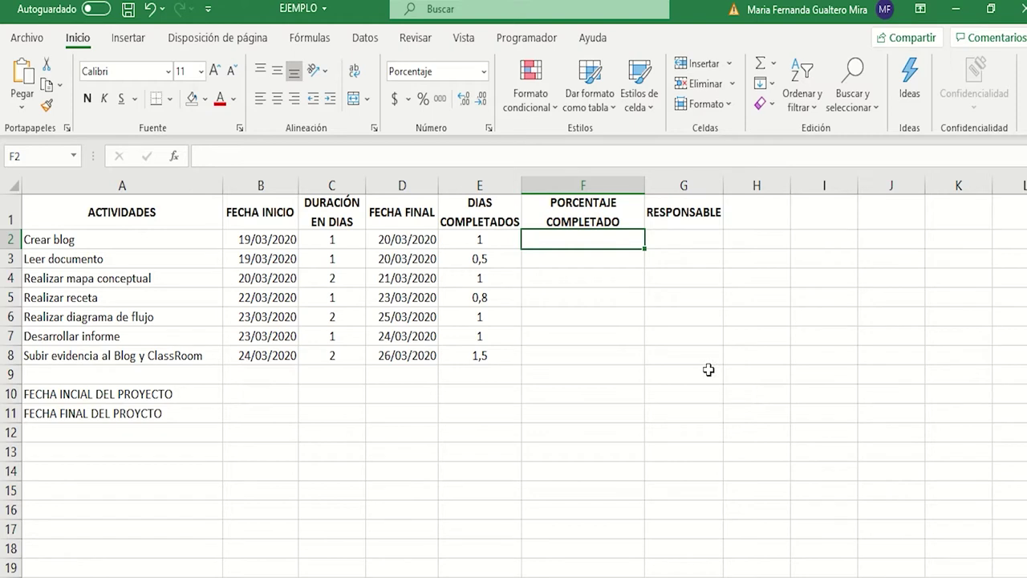
{"action": "type", "text": "=(1-"}
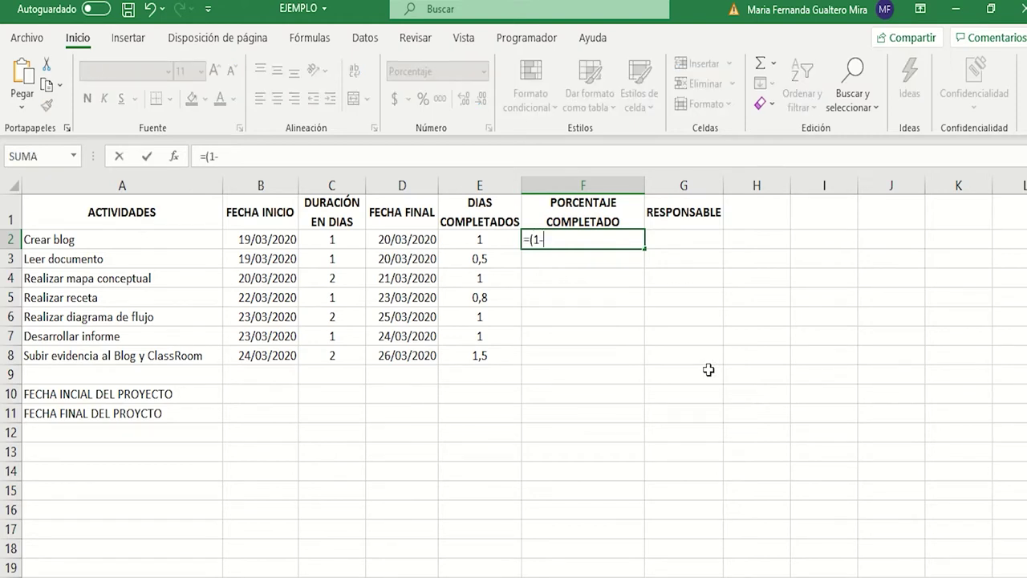
{"action": "type", "text": "("}
{"action": "left_click", "coordinate": [353, 245]}
{"action": "type", "text": "-"}
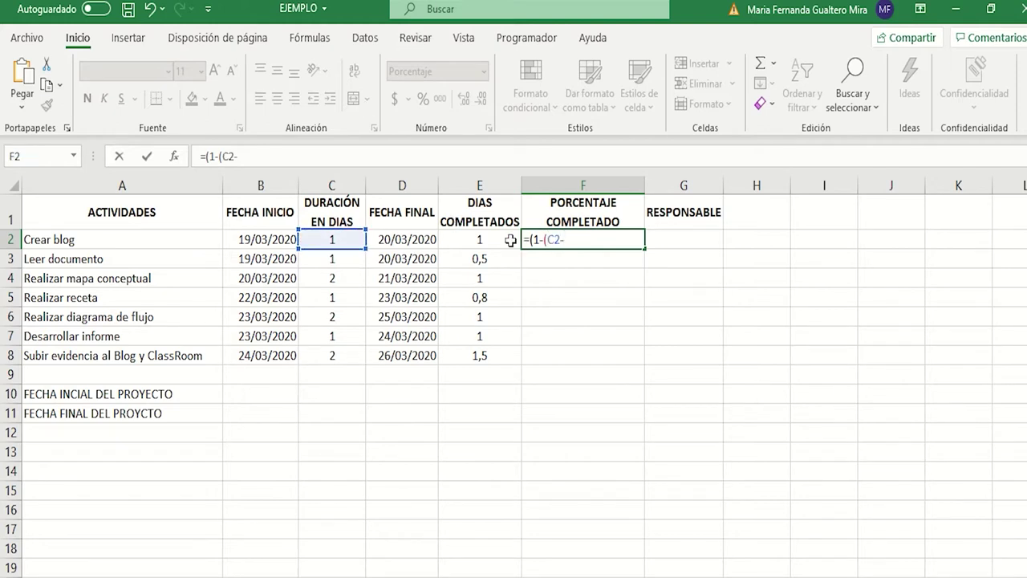
{"action": "left_click", "coordinate": [472, 236]}
{"action": "type", "text": ")"}
{"action": "left_click", "coordinate": [343, 241]}
{"action": "type", "text": ")"}
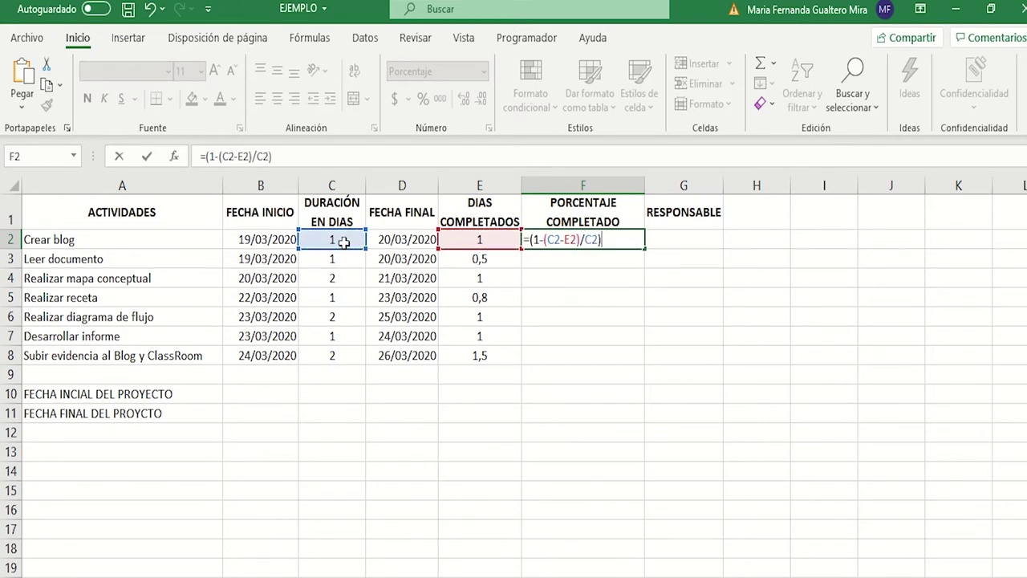
{"action": "key", "text": "Return"}
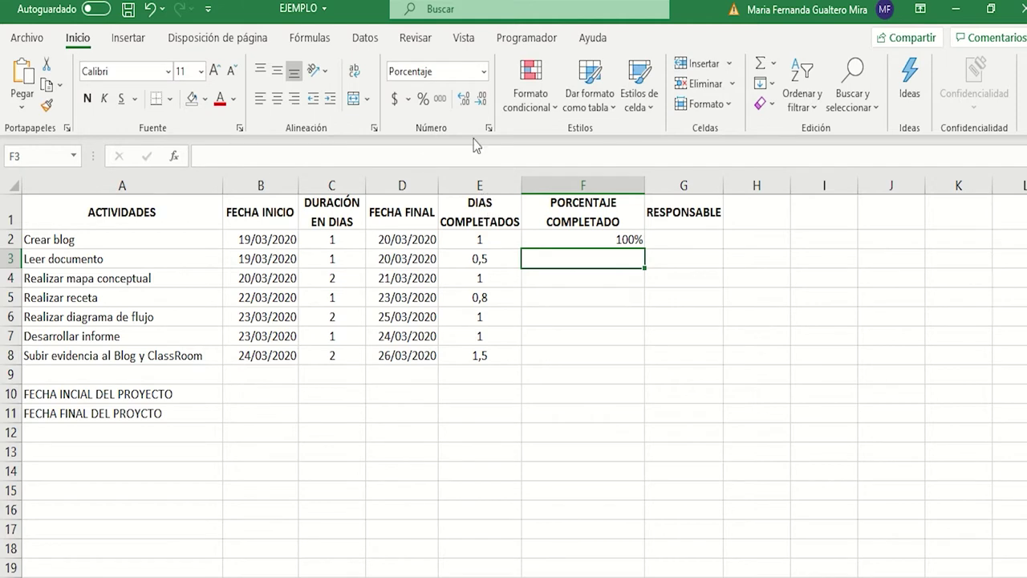
Step: Fill the completion percentage formula from F2 down through F8
{"action": "left_click_drag", "start_coordinate": [546, 241], "coordinate": [543, 355]}
{"action": "left_click", "coordinate": [544, 356]}
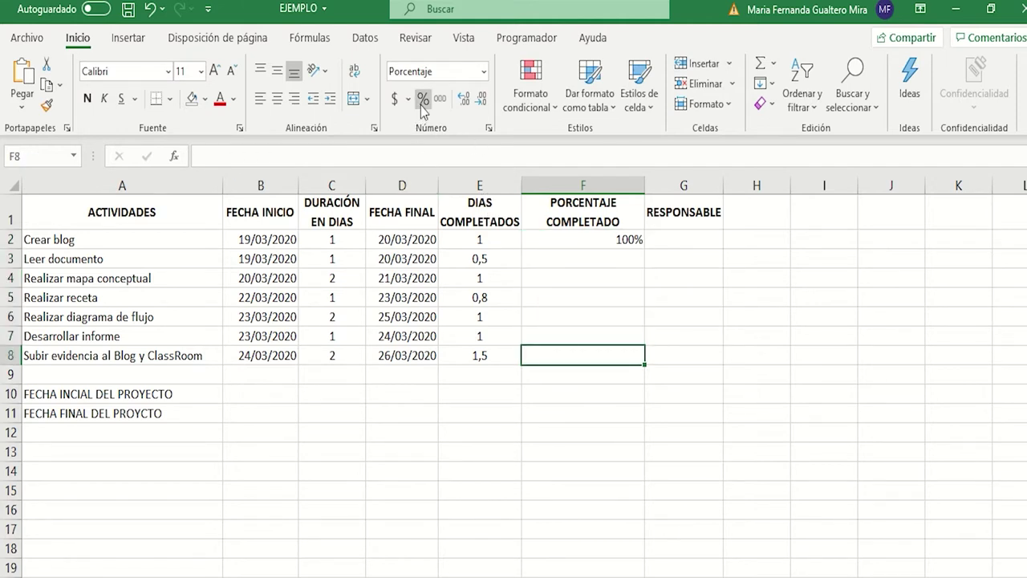
{"action": "left_click_drag", "start_coordinate": [539, 239], "coordinate": [542, 355]}
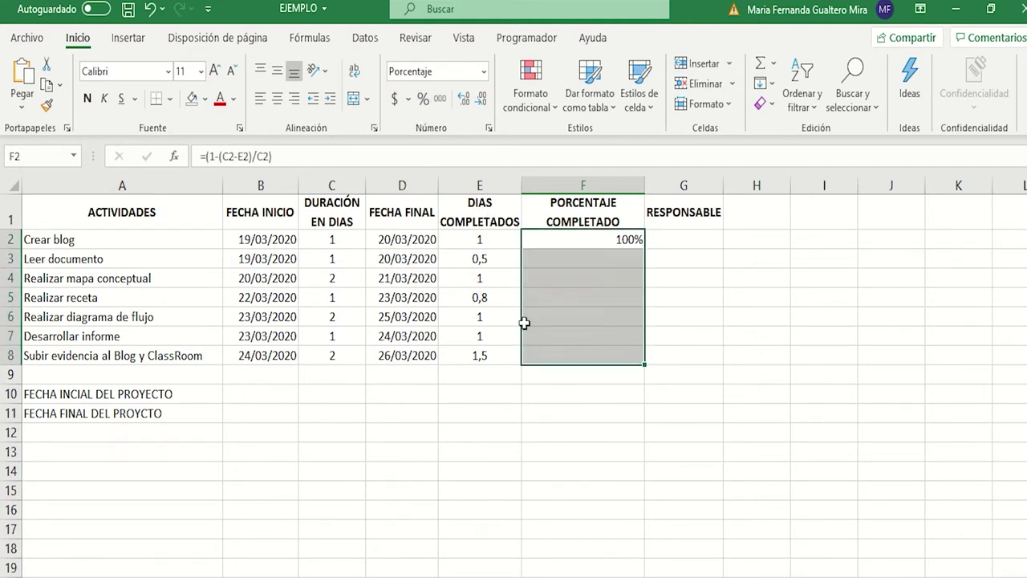
{"action": "left_click", "coordinate": [626, 235]}
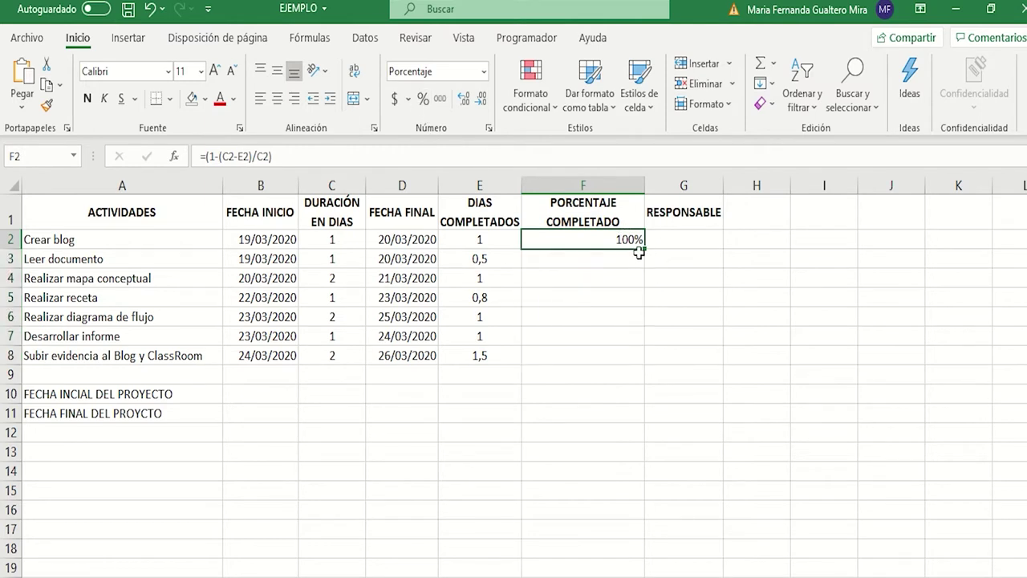
{"action": "left_click_drag", "start_coordinate": [646, 251], "coordinate": [645, 362]}
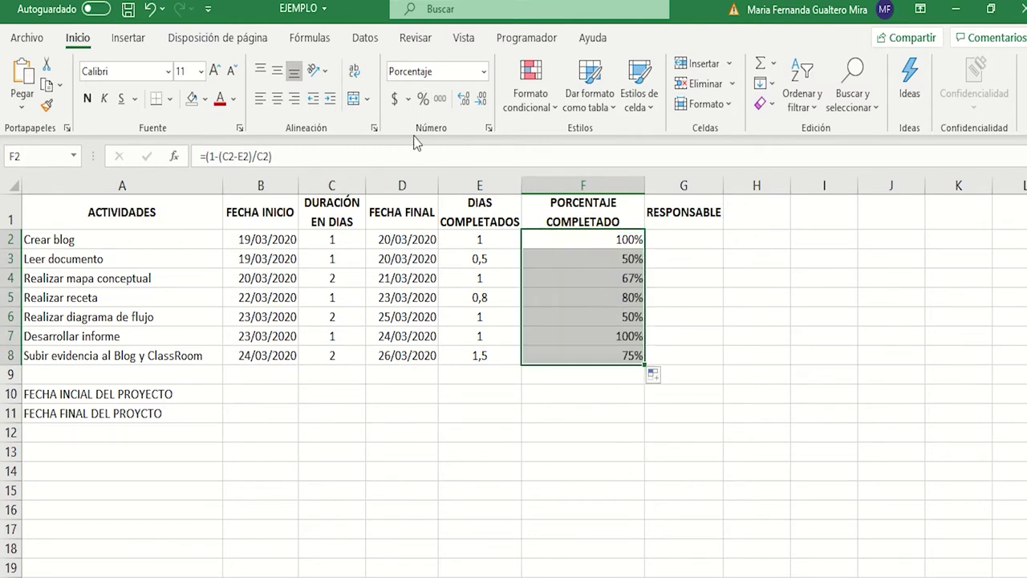
Step: Centre the PORCENTAJE COMPLETADO values in F2:F8 vertically and horizontally
{"action": "left_click", "coordinate": [277, 71]}
{"action": "left_click", "coordinate": [277, 97]}
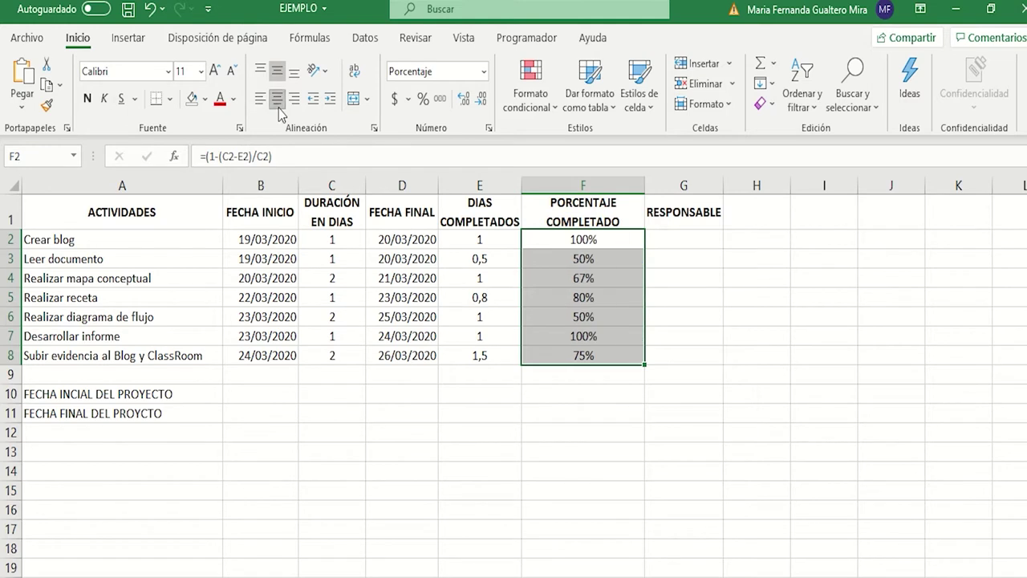
{"action": "left_click", "coordinate": [568, 321]}
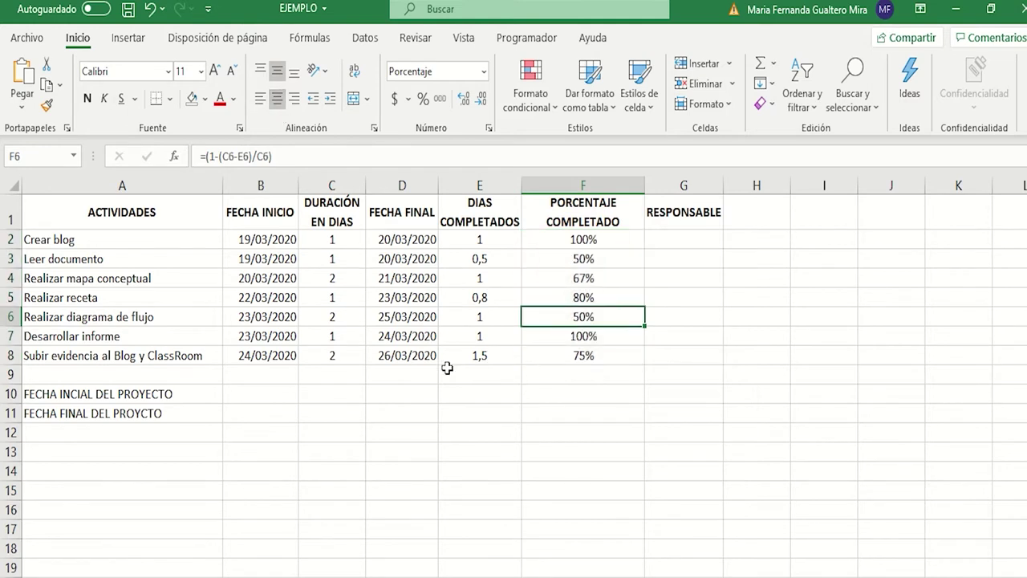
{"action": "left_click", "coordinate": [181, 317]}
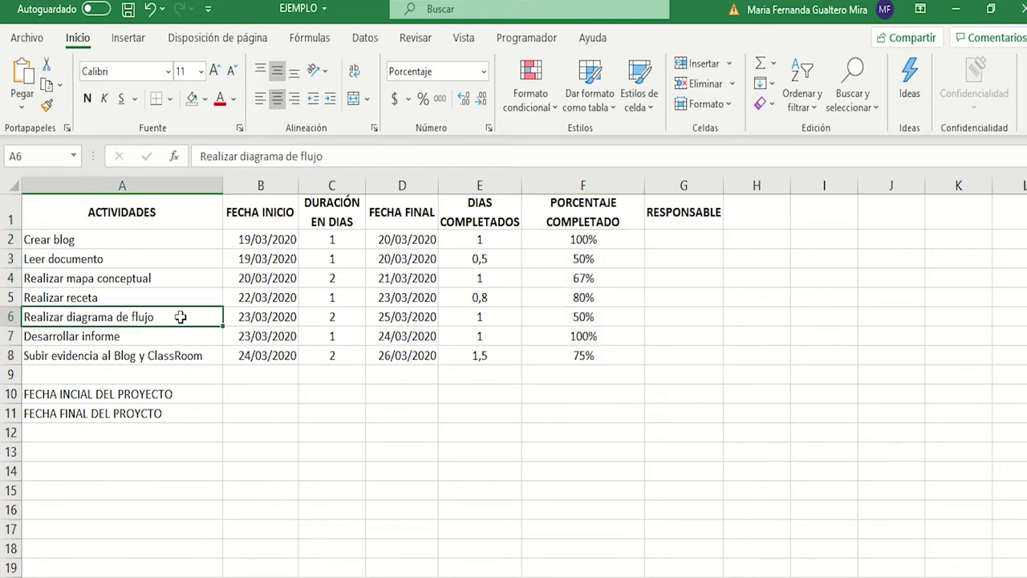
Step: Review the duration and completed days of Realizar diagrama de flujo, and the completion percentages in F2:F8
{"action": "left_click_drag", "start_coordinate": [180, 317], "coordinate": [347, 317]}
{"action": "left_click", "coordinate": [335, 317]}
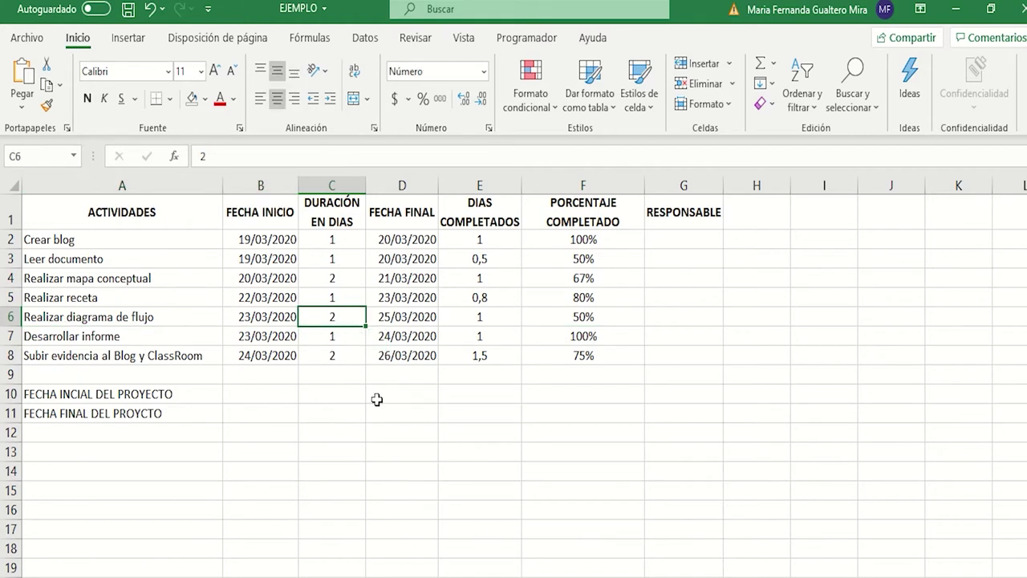
{"action": "left_click", "coordinate": [481, 321]}
{"action": "left_click", "coordinate": [609, 321]}
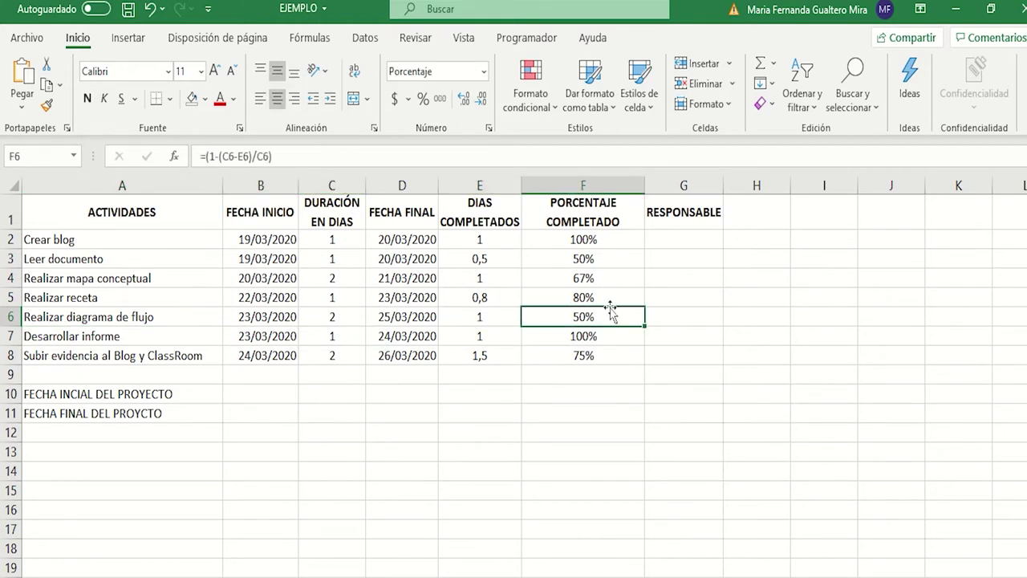
{"action": "left_click", "coordinate": [618, 338]}
{"action": "left_click", "coordinate": [622, 358]}
{"action": "left_click_drag", "start_coordinate": [619, 240], "coordinate": [619, 358]}
Step: Enter Estudiante 1 as the RESPONSABLE for Crear blog in G2
{"action": "left_click", "coordinate": [680, 247]}
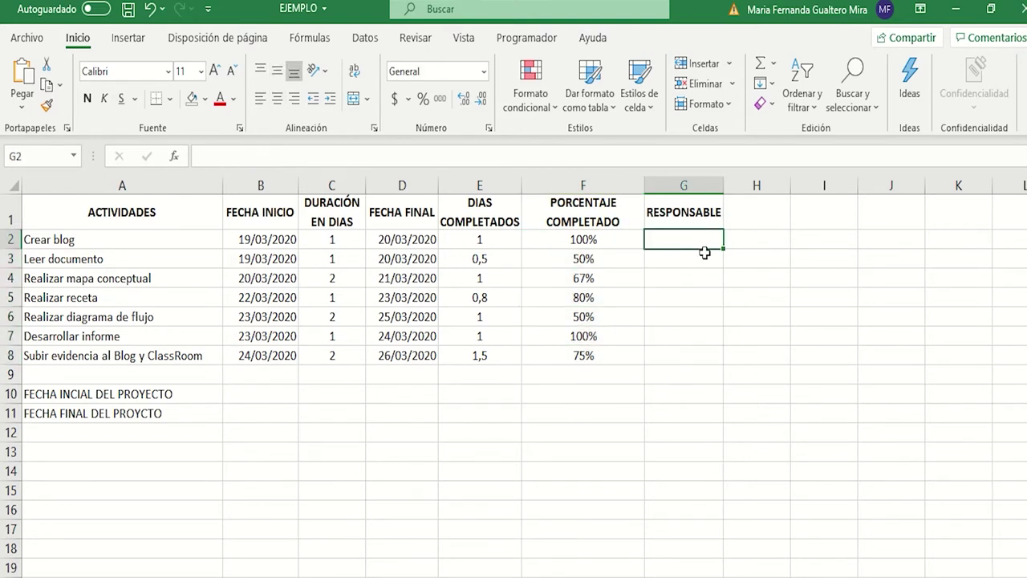
{"action": "type", "text": "Estudiante"}
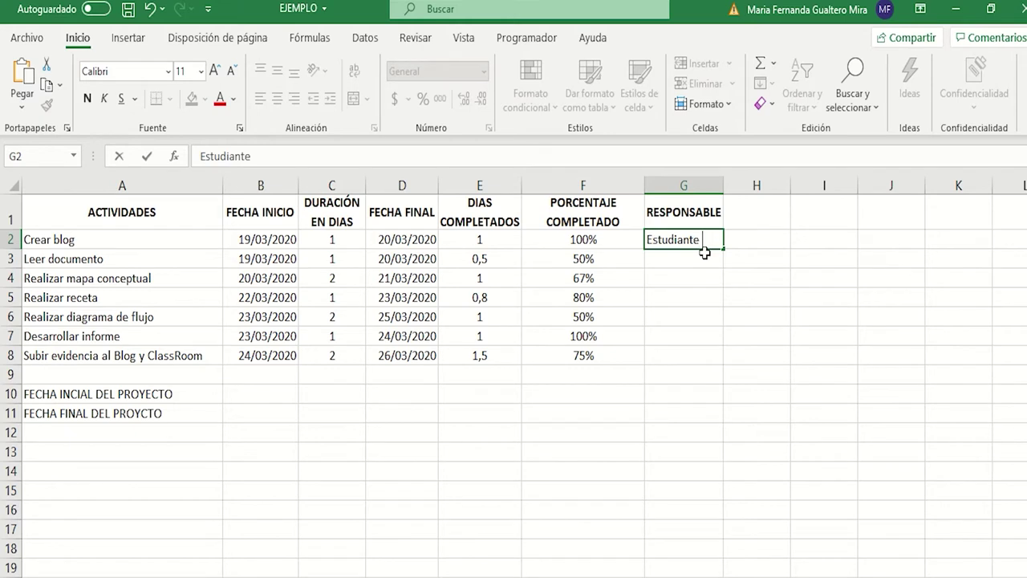
{"action": "key", "text": "BackSpace"}
{"action": "key", "text": "BackSpace"}
{"action": "key", "text": "BackSpace"}
{"action": "key", "text": "BackSpace"}
{"action": "key", "text": "BackSpace"}
{"action": "type", "text": "iante 1"}
{"action": "key", "text": "Return"}
Step: Enter Estudiante 2 in G3 and Estudiante 3 in G4 as the responsible students
{"action": "type", "text": "Estudian"}
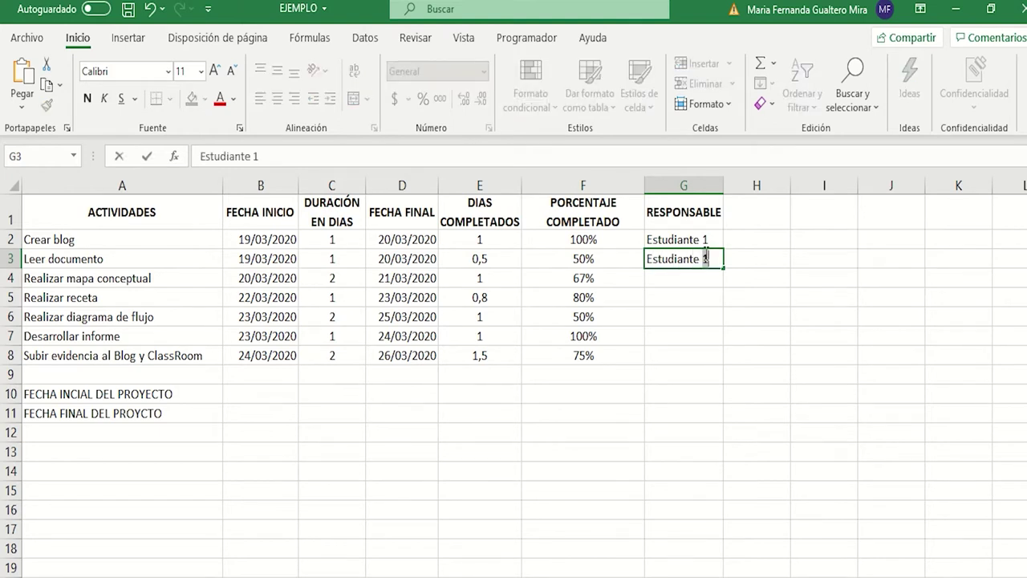
{"action": "key", "text": "Return"}
{"action": "type", "text": "Estudian"}
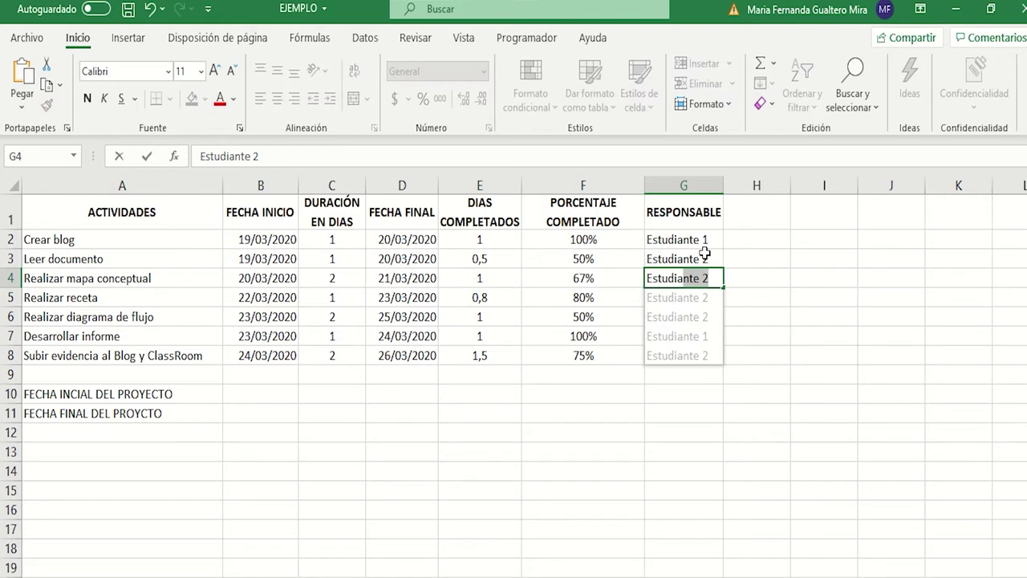
{"action": "type", "text": "te"}
{"action": "key", "text": "BackSpace"}
{"action": "key", "text": "BackSpace"}
{"action": "type", "text": "nte 3"}
{"action": "key", "text": "Return"}
Step: Fill G5:G8 with the suggested responsible students Estudiante 2, Estudiante 2, Estudiante 1 and Estudiante 2
{"action": "type", "text": "e"}
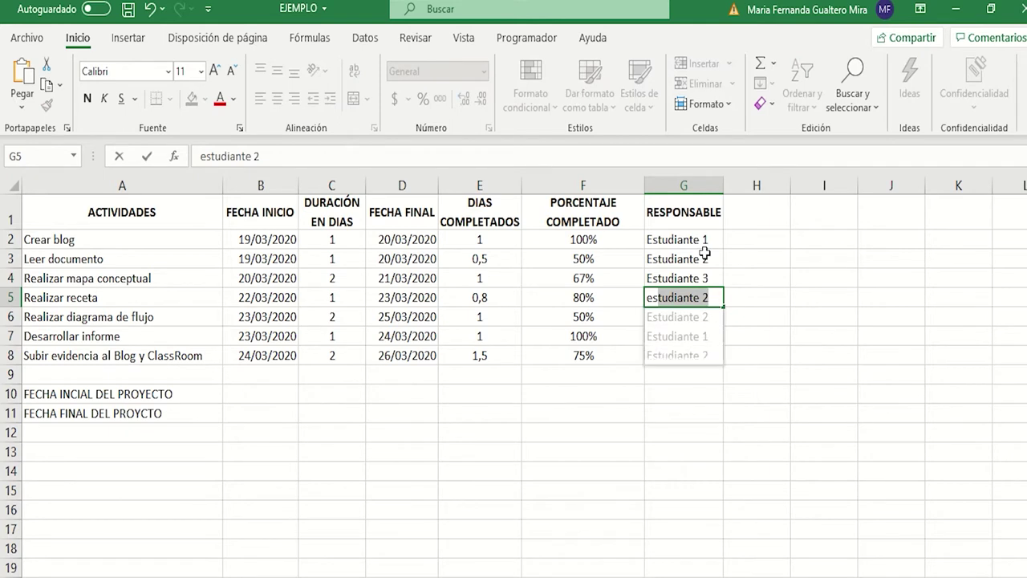
{"action": "key", "text": "Return"}
{"action": "key", "text": "Return"}
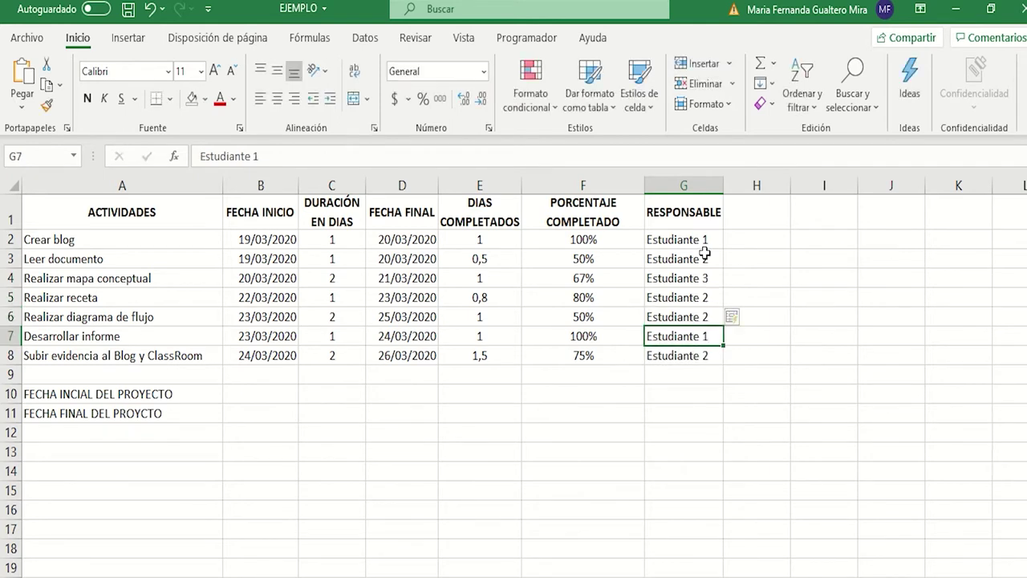
{"action": "left_click", "coordinate": [548, 360]}
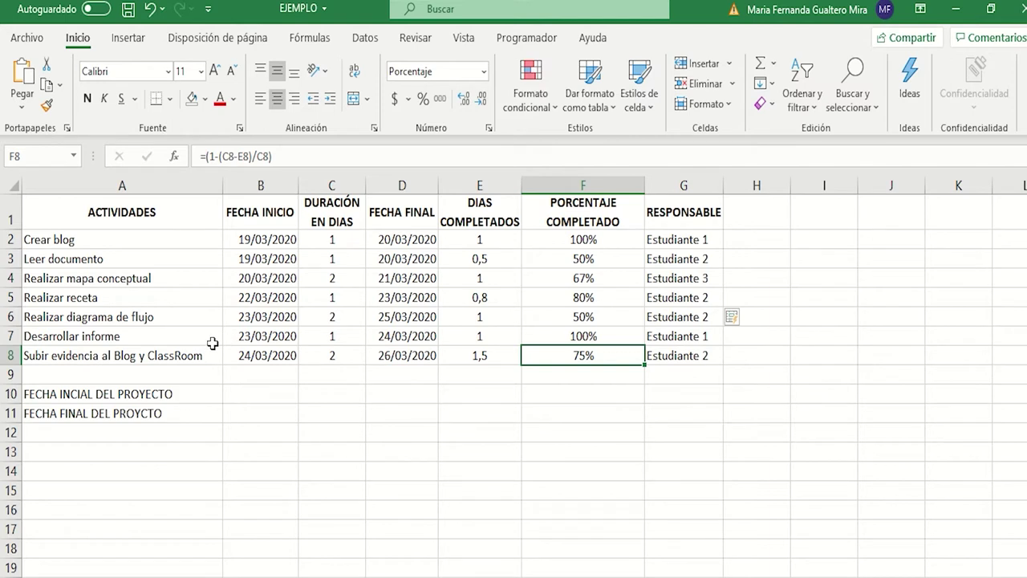
Step: Highlight the first start date in B2 and the last end date in D8 with a yellow fill
{"action": "left_click", "coordinate": [281, 240]}
{"action": "left_click", "coordinate": [205, 99]}
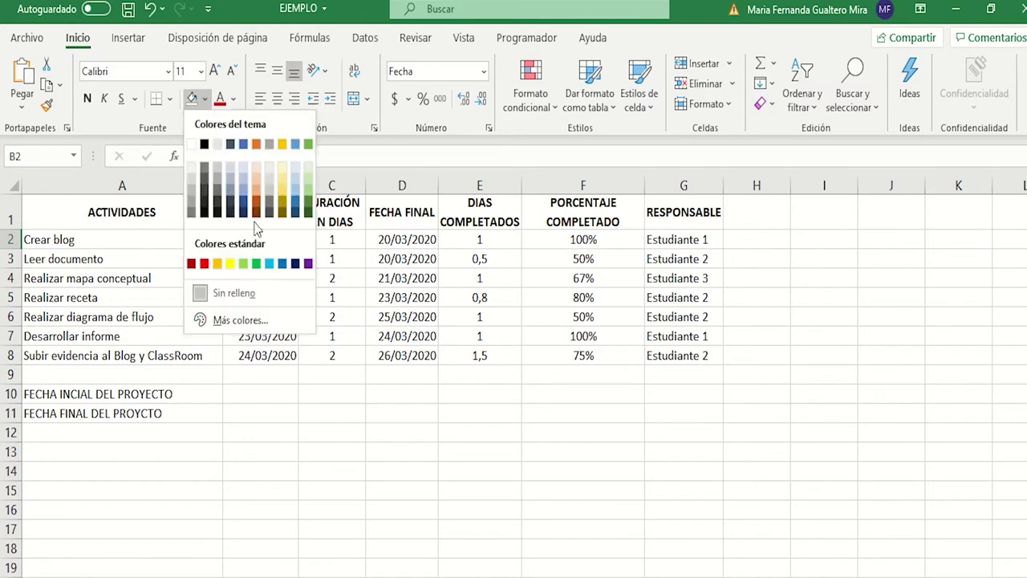
{"action": "left_click", "coordinate": [231, 264]}
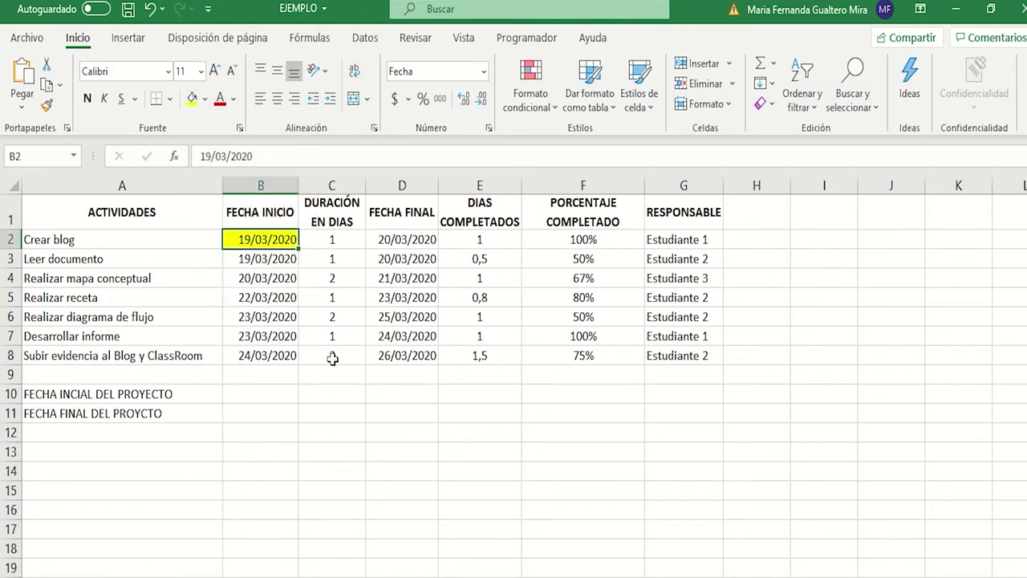
{"action": "left_click", "coordinate": [397, 361]}
{"action": "left_click", "coordinate": [193, 99]}
{"action": "left_click", "coordinate": [231, 460]}
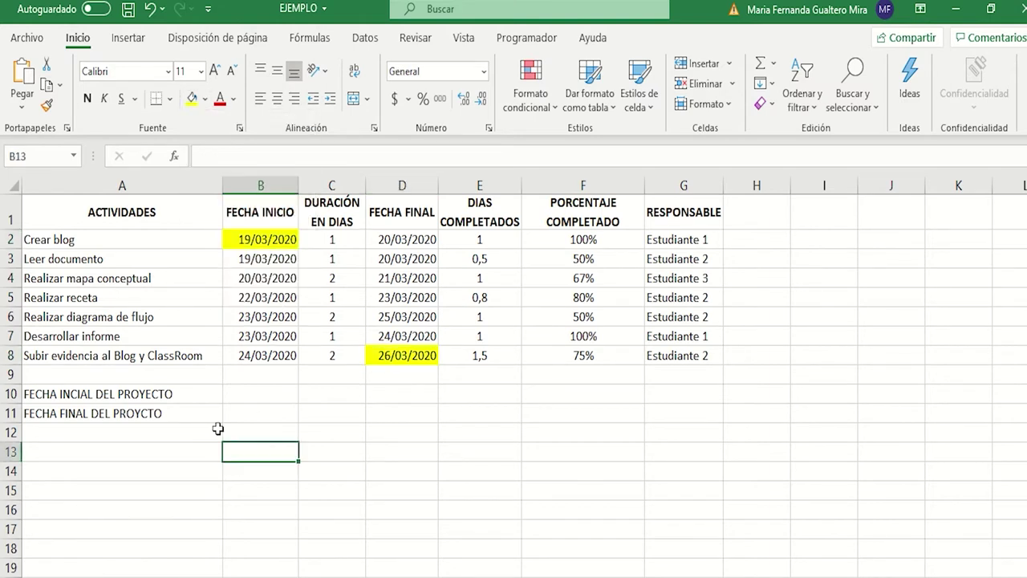
Step: Make the project date labels in A10:A11 bold and enter the formula =B2 in B10 for the project's start date
{"action": "left_click_drag", "start_coordinate": [129, 394], "coordinate": [188, 410]}
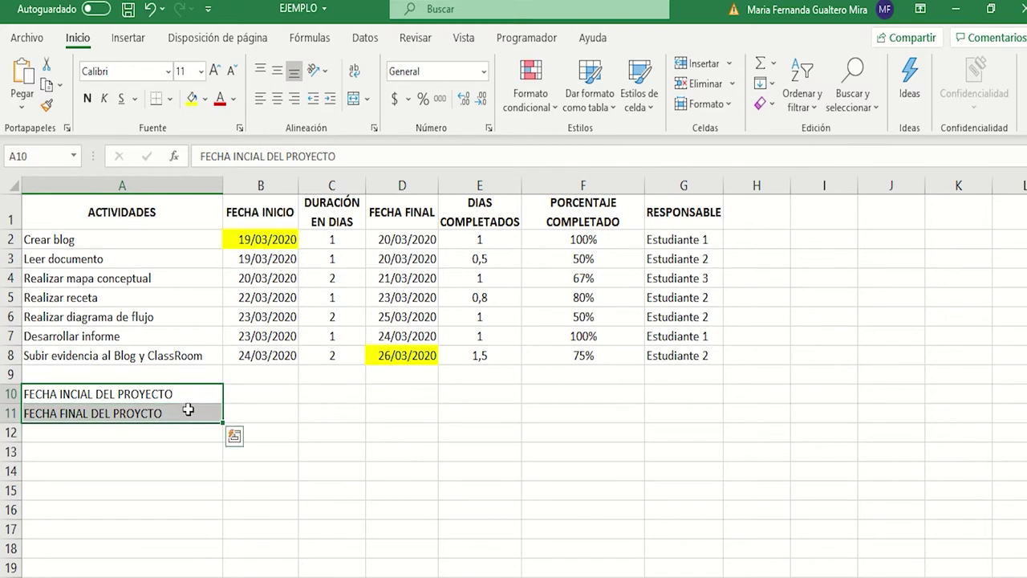
{"action": "key", "text": "ctrl+n"}
{"action": "left_click", "coordinate": [281, 398]}
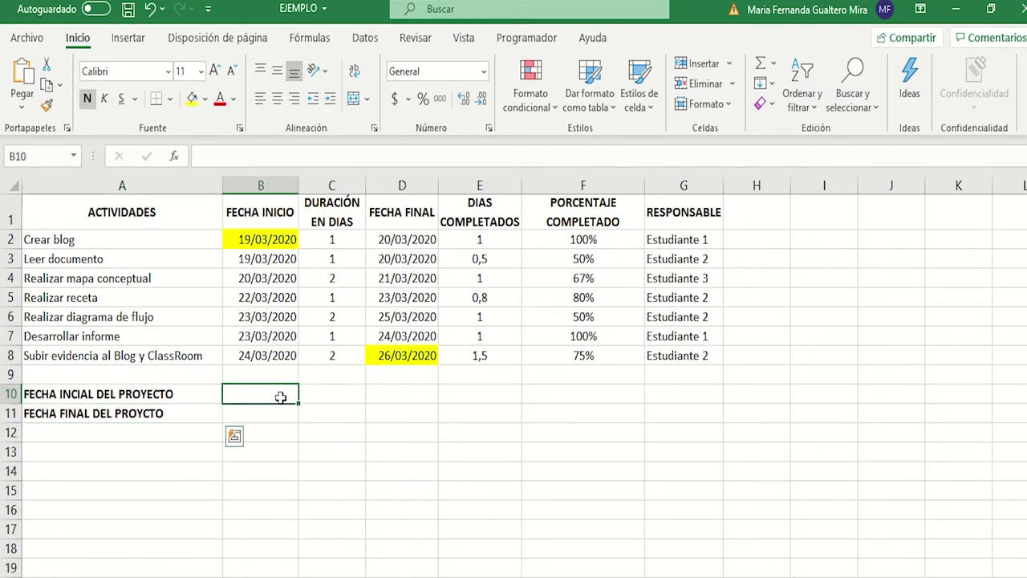
{"action": "type", "text": "="}
{"action": "left_click", "coordinate": [269, 239]}
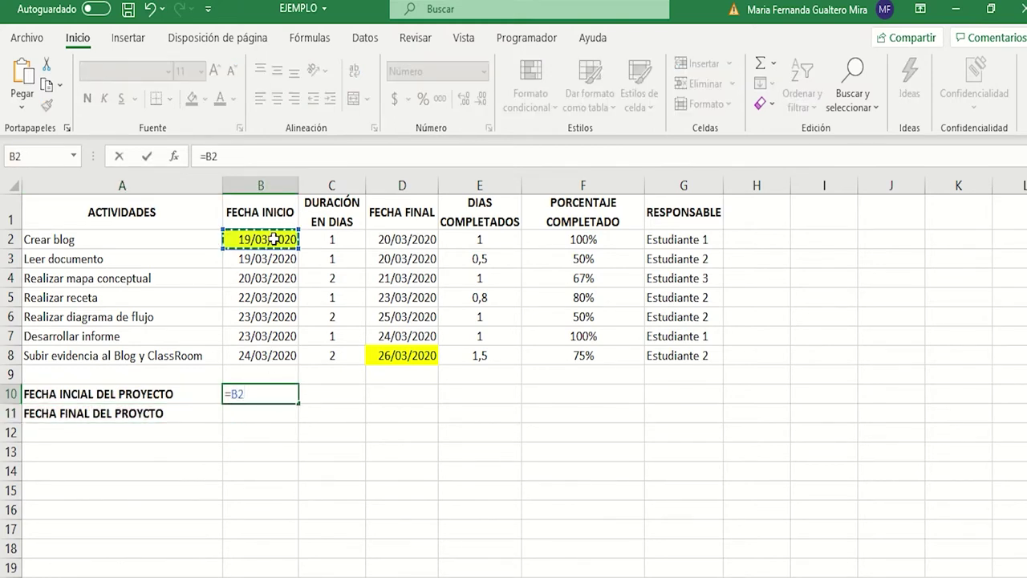
{"action": "key", "text": "Return"}
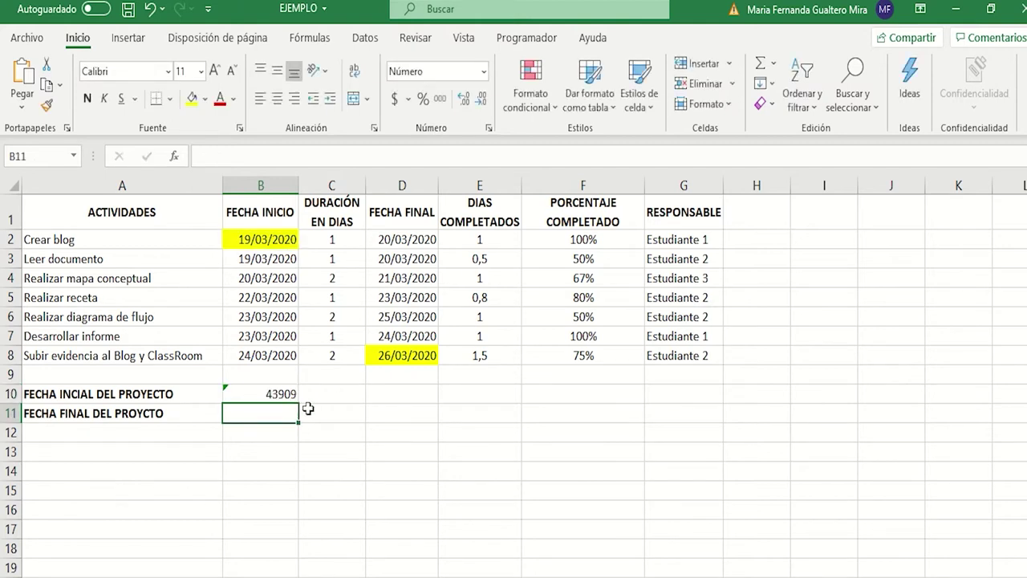
Step: Enter the formula =D8 in B11 for the project's final date
{"action": "type", "text": "="}
{"action": "left_click", "coordinate": [386, 355]}
{"action": "key", "text": "Return"}
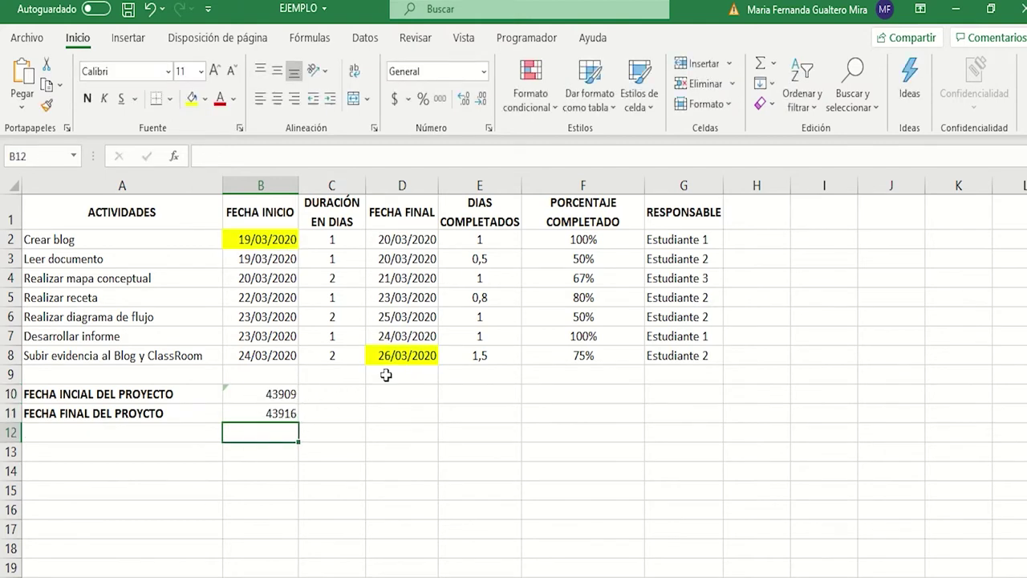
Step: Apply the Número format to the project dates in B10:B11
{"action": "left_click_drag", "start_coordinate": [279, 395], "coordinate": [279, 413]}
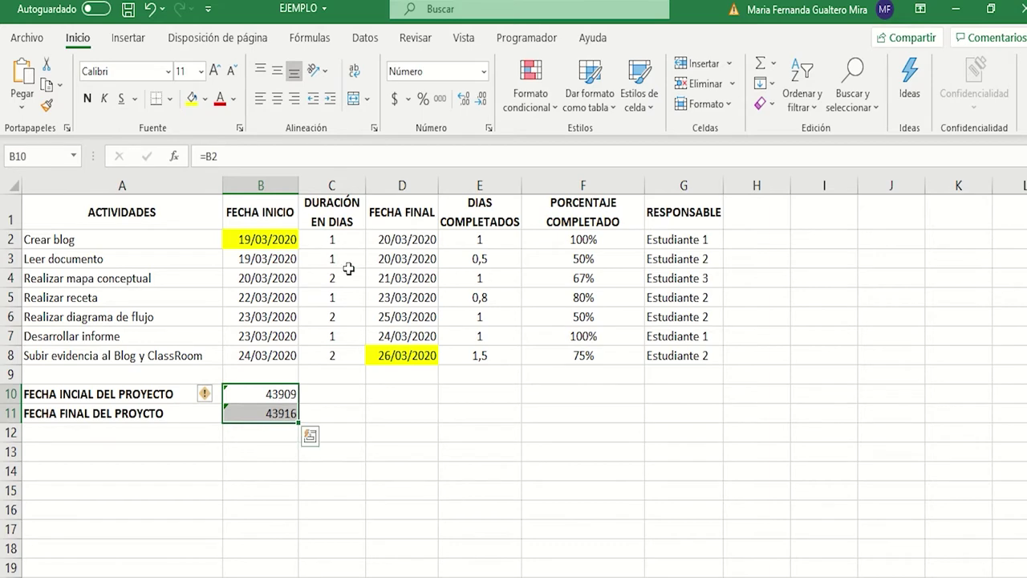
{"action": "left_click", "coordinate": [486, 72]}
{"action": "left_click", "coordinate": [450, 144]}
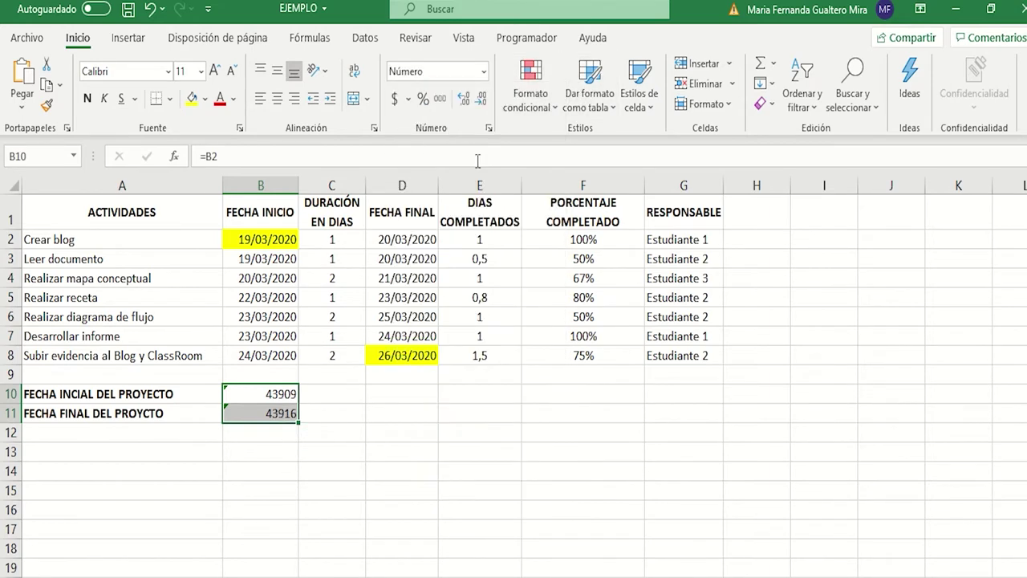
Step: Insert a blank 2D stacked bar chart with an empty cell away from the table selected
{"action": "left_click", "coordinate": [466, 488]}
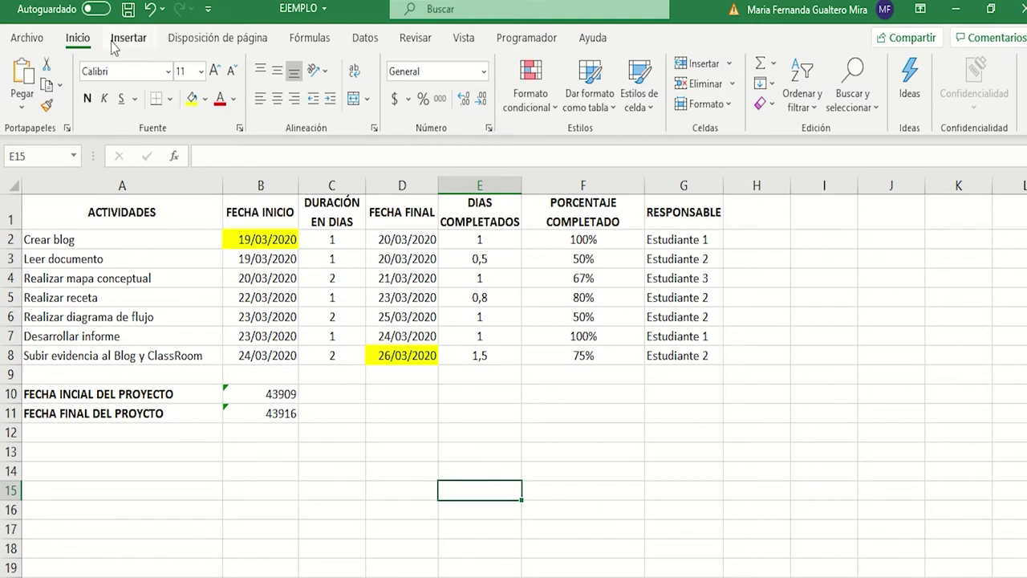
{"action": "scroll", "coordinate": [305, 119], "scroll_direction": "down", "scroll_amount": 1}
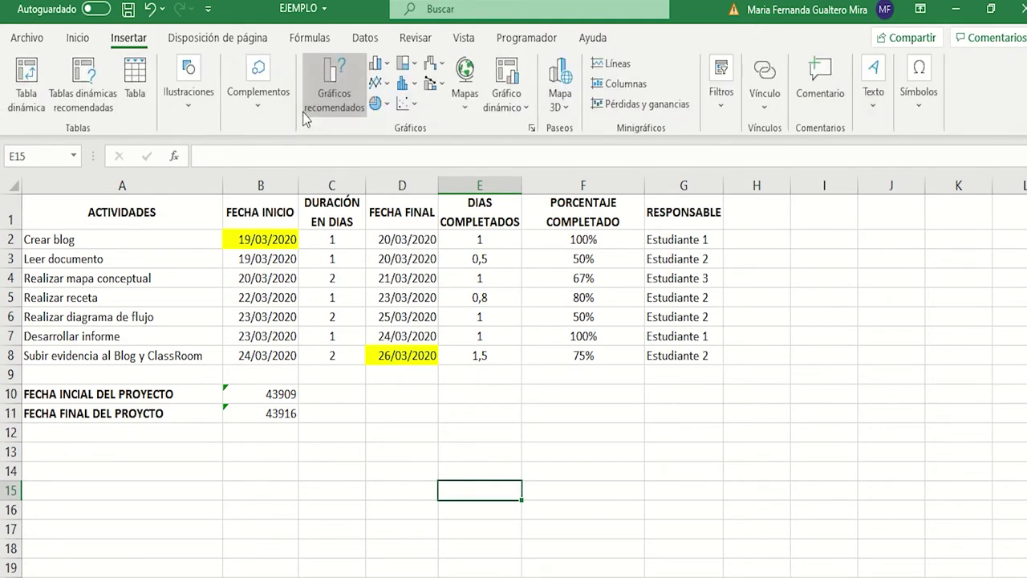
{"action": "left_click", "coordinate": [385, 65]}
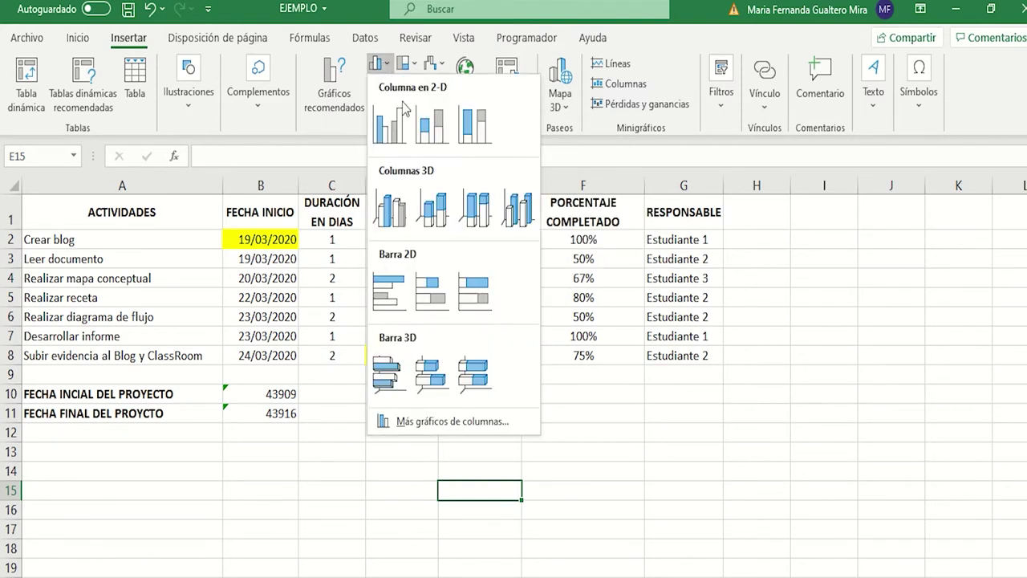
{"action": "left_click", "coordinate": [429, 303]}
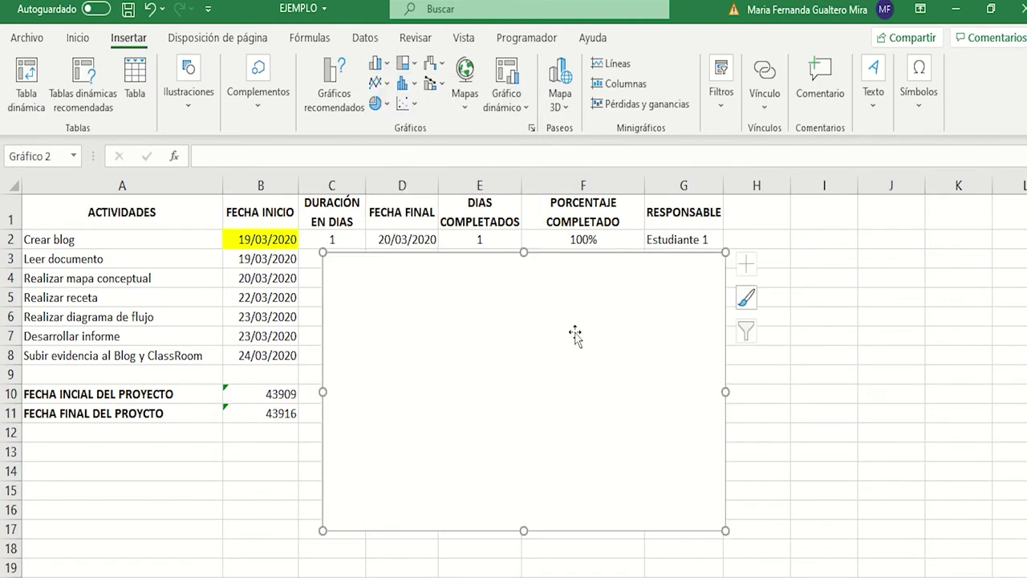
Step: Move the blank chart below the activity table, beside the project dates, spanning about rows 10 to 24
{"action": "left_click_drag", "start_coordinate": [677, 412], "coordinate": [711, 355]}
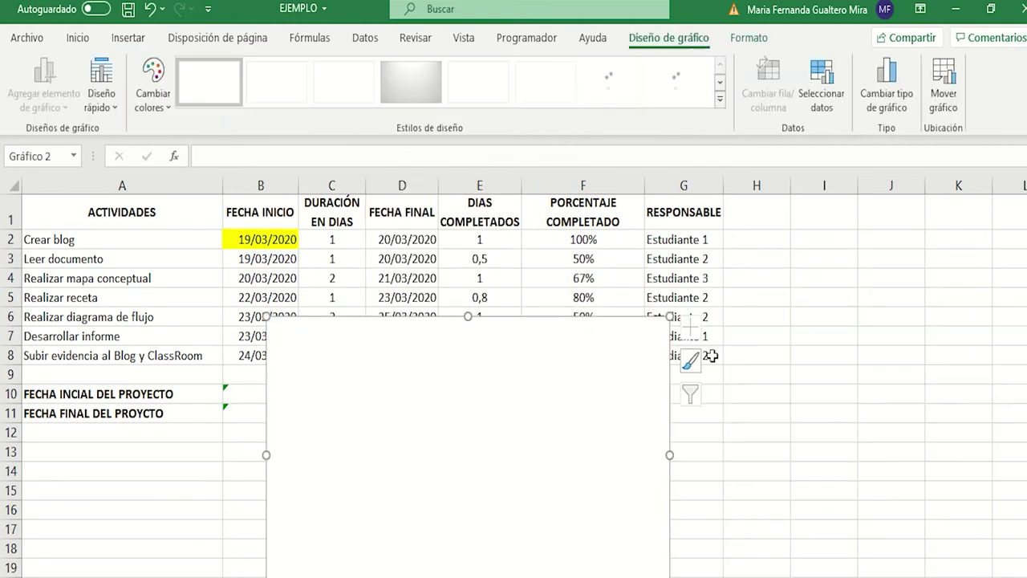
{"action": "left_click_drag", "start_coordinate": [569, 397], "coordinate": [627, 371]}
{"action": "scroll", "coordinate": [557, 263], "scroll_direction": "down", "scroll_amount": 2}
{"action": "scroll", "coordinate": [557, 252], "scroll_direction": "up", "scroll_amount": 1}
{"action": "scroll", "coordinate": [559, 297], "scroll_direction": "down", "scroll_amount": 1}
{"action": "left_click_drag", "start_coordinate": [560, 298], "coordinate": [580, 374]}
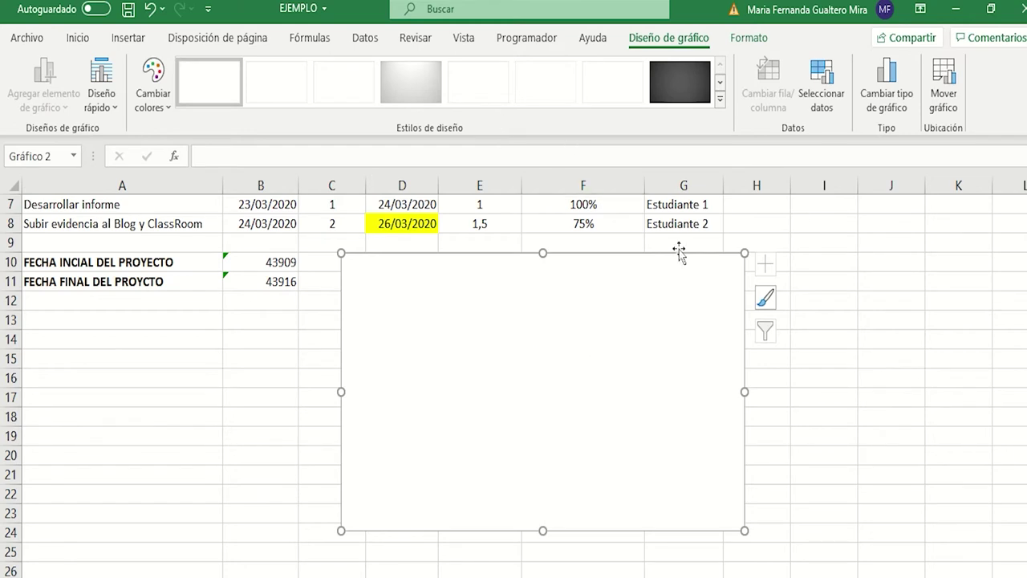
Step: Add a data series to the chart with the start dates =Hoja1!$B$2:$B$8 as its values
{"action": "left_click", "coordinate": [827, 111]}
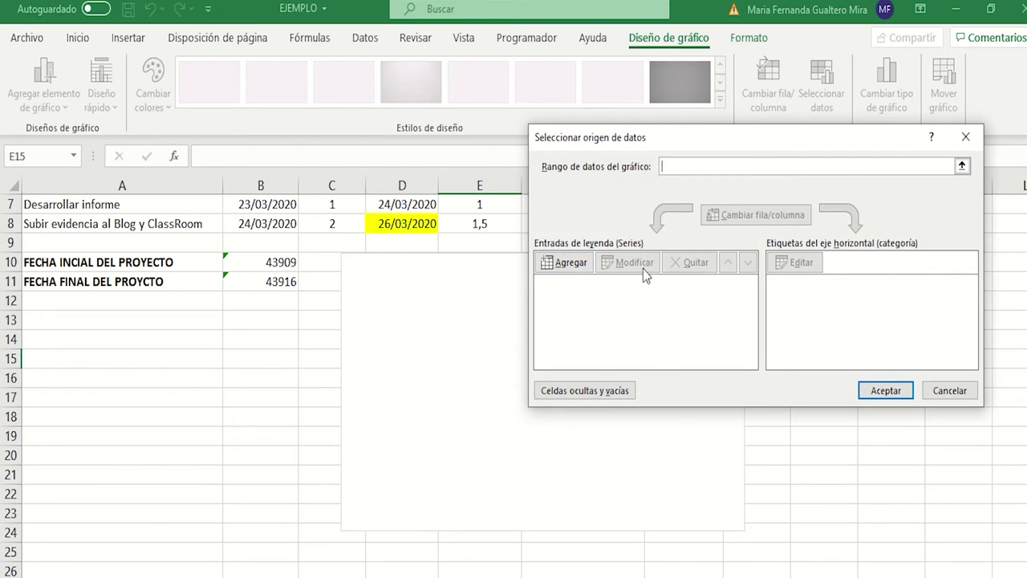
{"action": "scroll", "coordinate": [594, 305], "scroll_direction": "up", "scroll_amount": 2}
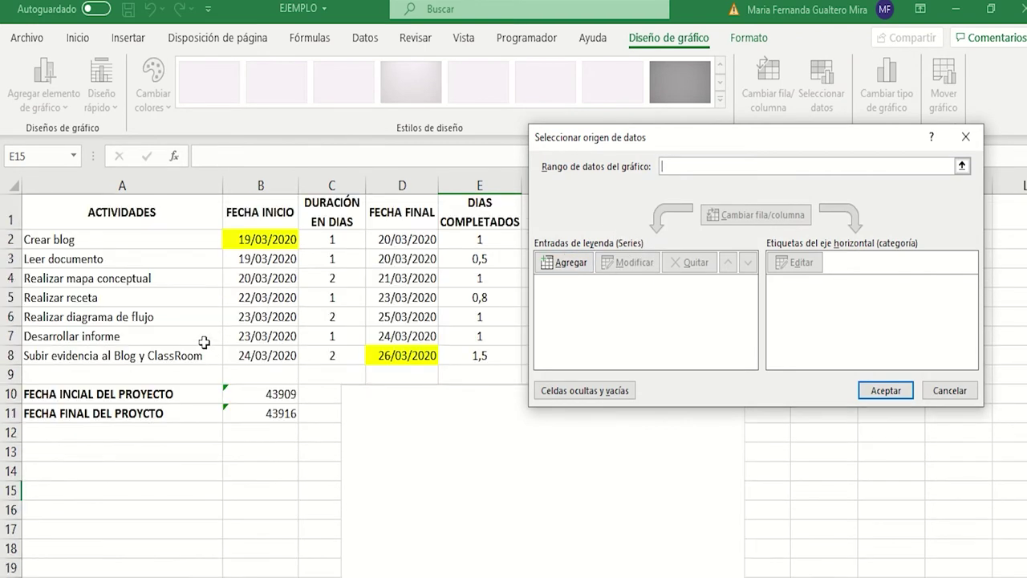
{"action": "left_click", "coordinate": [582, 271]}
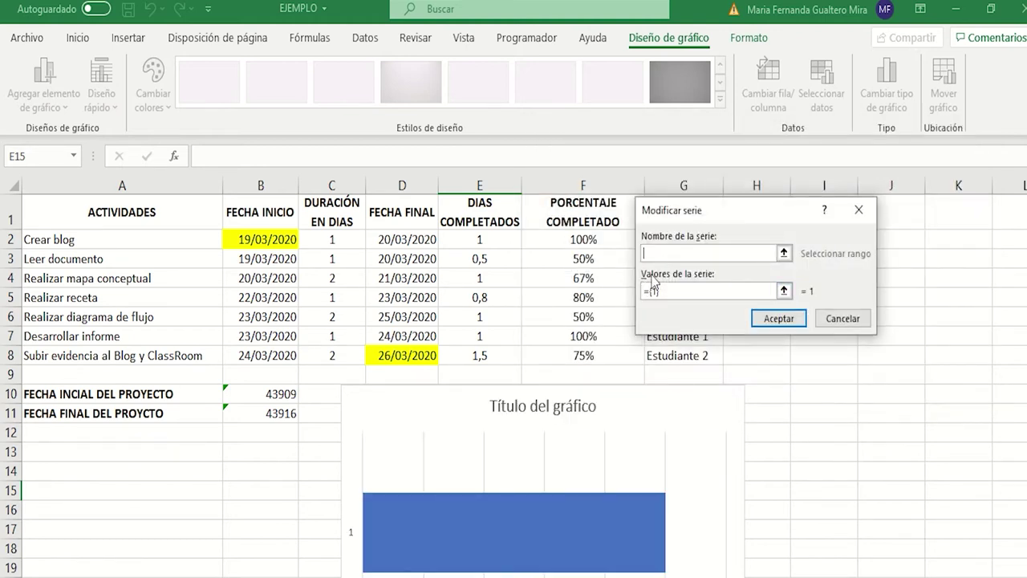
{"action": "left_click", "coordinate": [784, 290]}
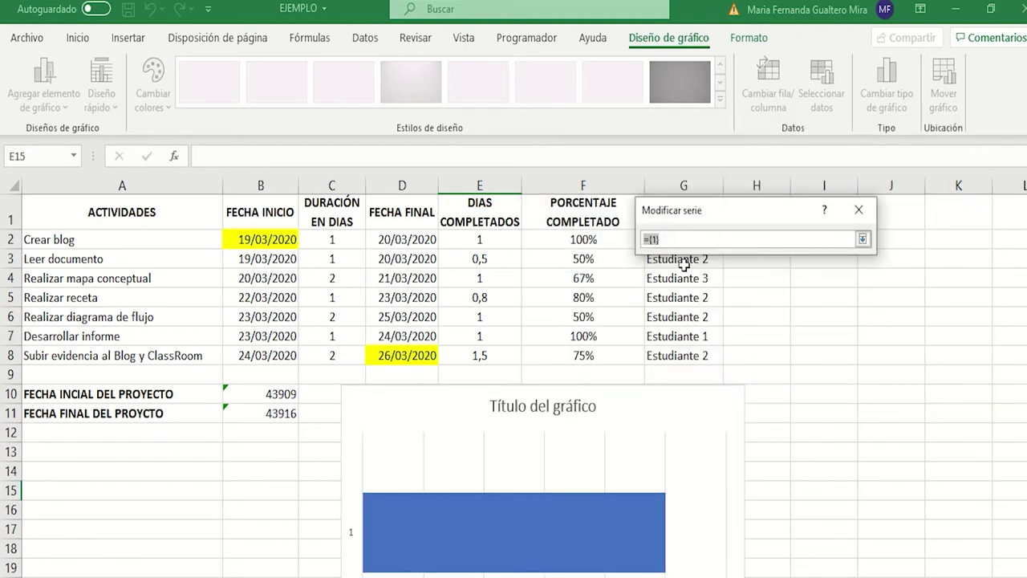
{"action": "key", "text": "BackSpace"}
{"action": "left_click_drag", "start_coordinate": [267, 239], "coordinate": [252, 358]}
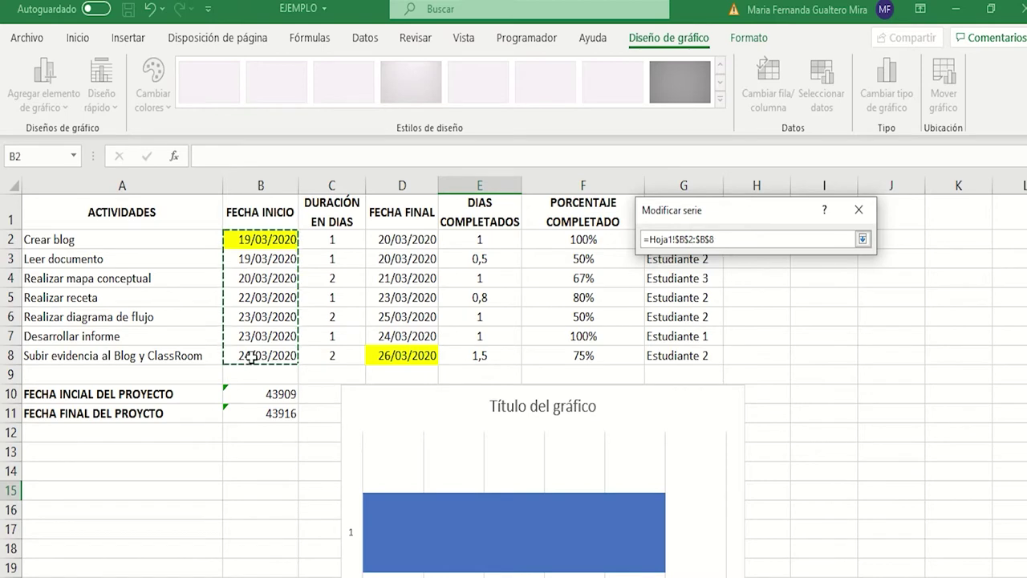
{"action": "left_click", "coordinate": [863, 240]}
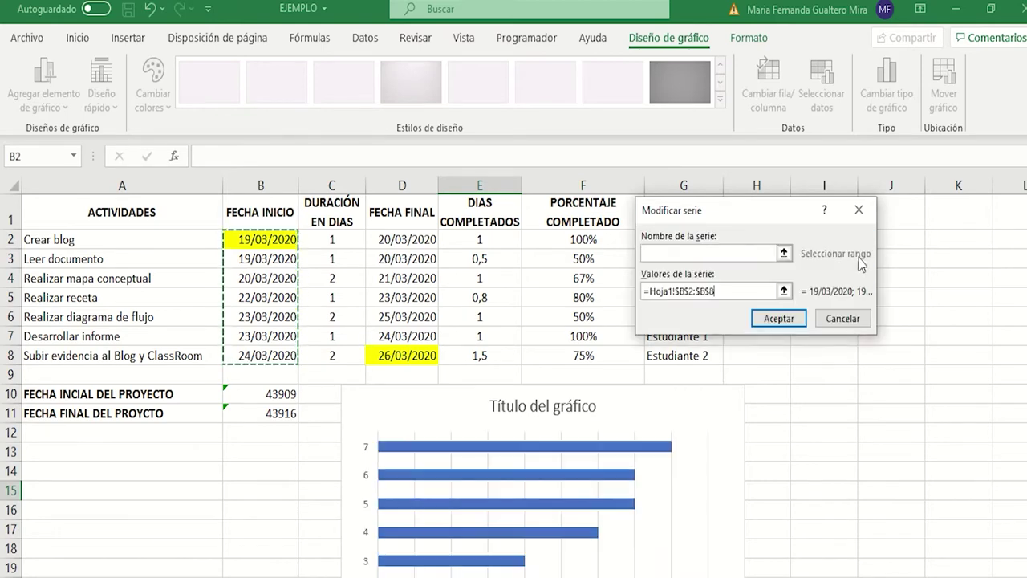
{"action": "left_click", "coordinate": [793, 319]}
Step: Add a second data series to the chart with the durations =Hoja1!$C$2:$C$8 as its values
{"action": "left_click", "coordinate": [578, 269]}
{"action": "left_click", "coordinate": [784, 290]}
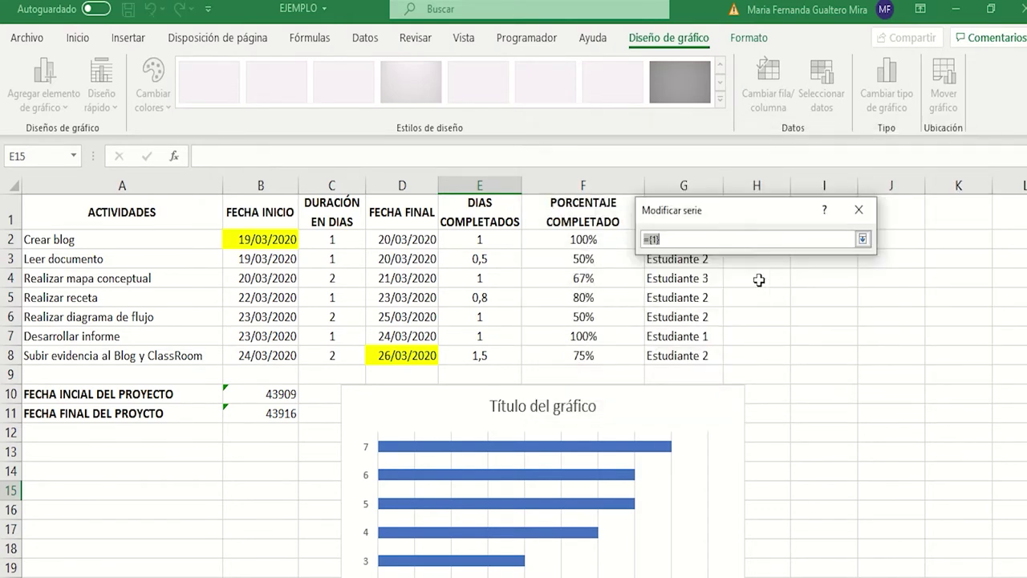
{"action": "key", "text": "BackSpace"}
{"action": "left_click_drag", "start_coordinate": [323, 241], "coordinate": [333, 355]}
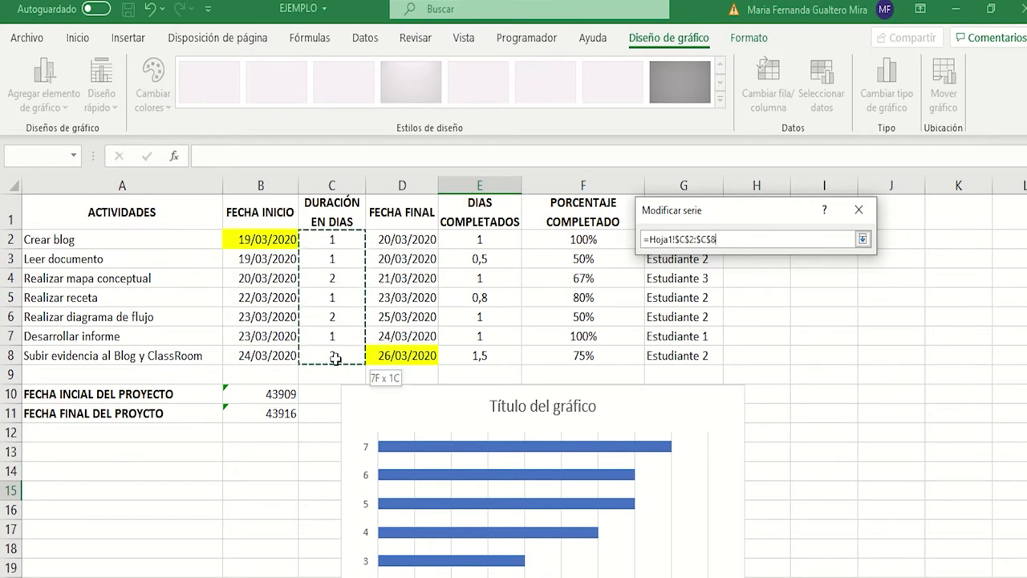
{"action": "left_click", "coordinate": [863, 239]}
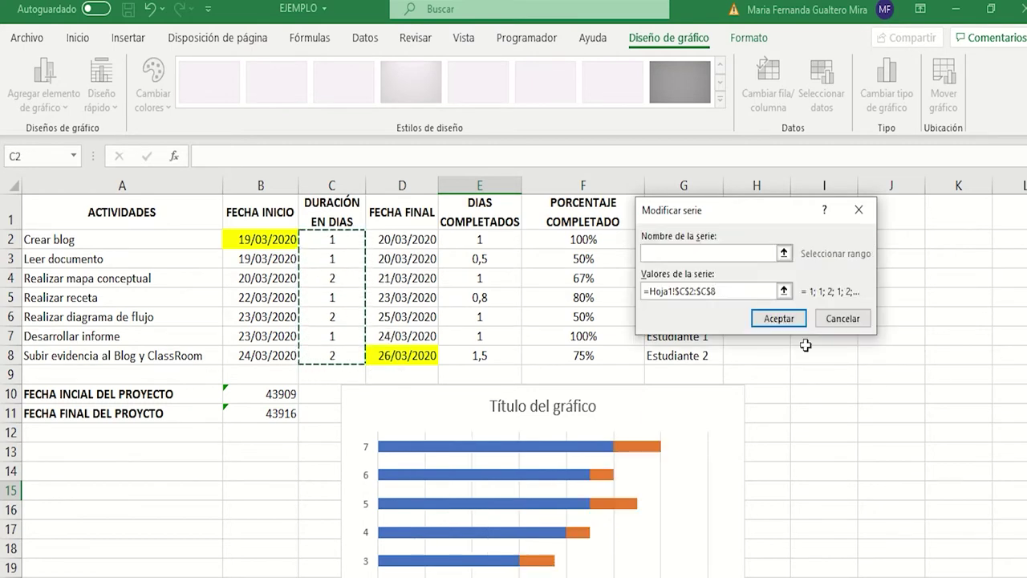
{"action": "left_click", "coordinate": [791, 325]}
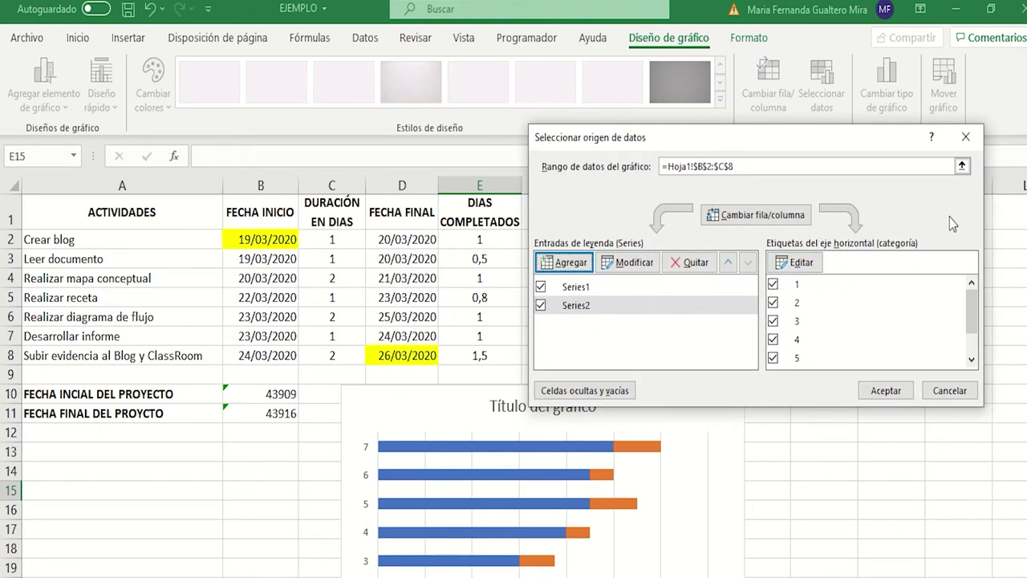
Step: Set the chart's horizontal axis labels to the activity names in =Hoja1!$A$2:$A$8 and accept the data source
{"action": "left_click", "coordinate": [790, 266]}
{"action": "left_click", "coordinate": [788, 271]}
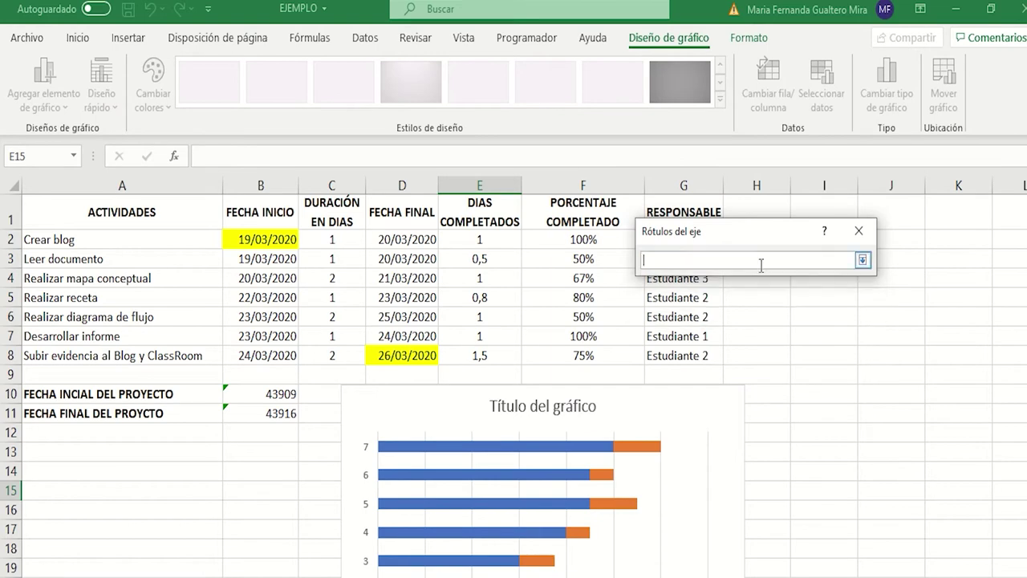
{"action": "left_click_drag", "start_coordinate": [130, 237], "coordinate": [152, 355]}
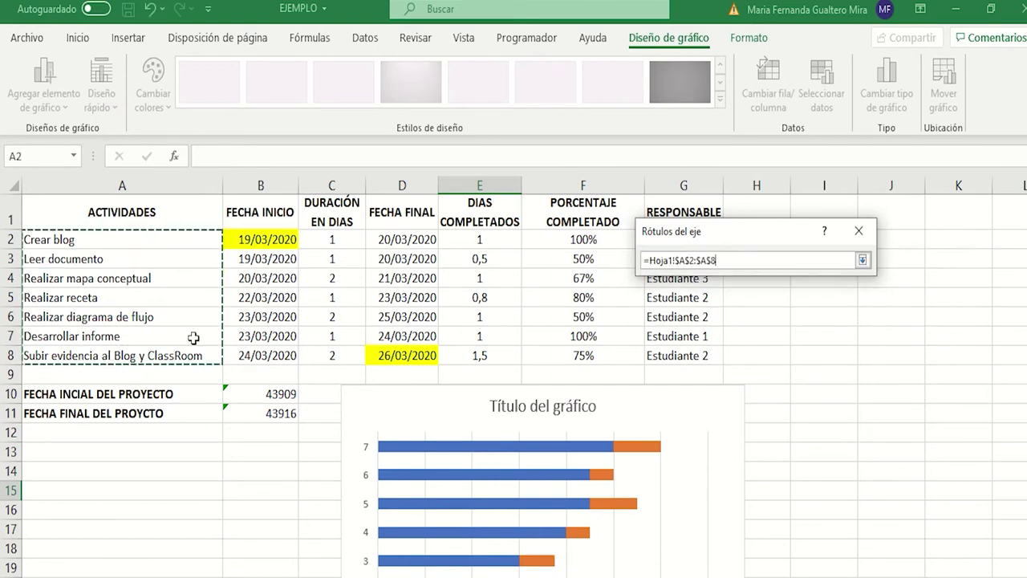
{"action": "left_click", "coordinate": [862, 263]}
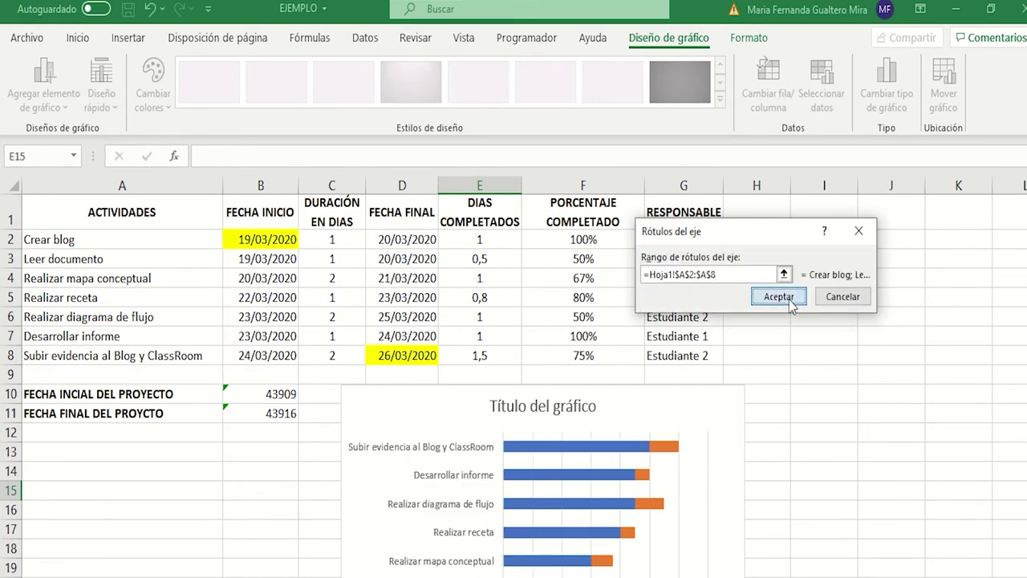
{"action": "left_click", "coordinate": [790, 304]}
{"action": "left_click", "coordinate": [894, 391]}
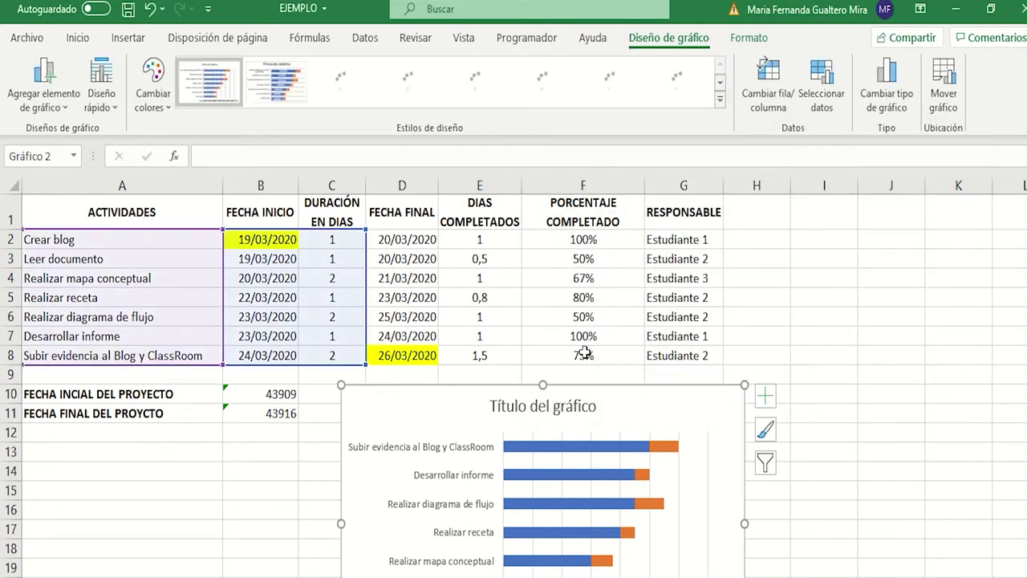
Step: Enlarge the chart and place it just below the activity table, spanning about columns D to J and rows 9 to 25
{"action": "scroll", "coordinate": [626, 337], "scroll_direction": "down", "scroll_amount": 2}
{"action": "scroll", "coordinate": [627, 343], "scroll_direction": "up", "scroll_amount": 1}
{"action": "scroll", "coordinate": [627, 343], "scroll_direction": "down", "scroll_amount": 1}
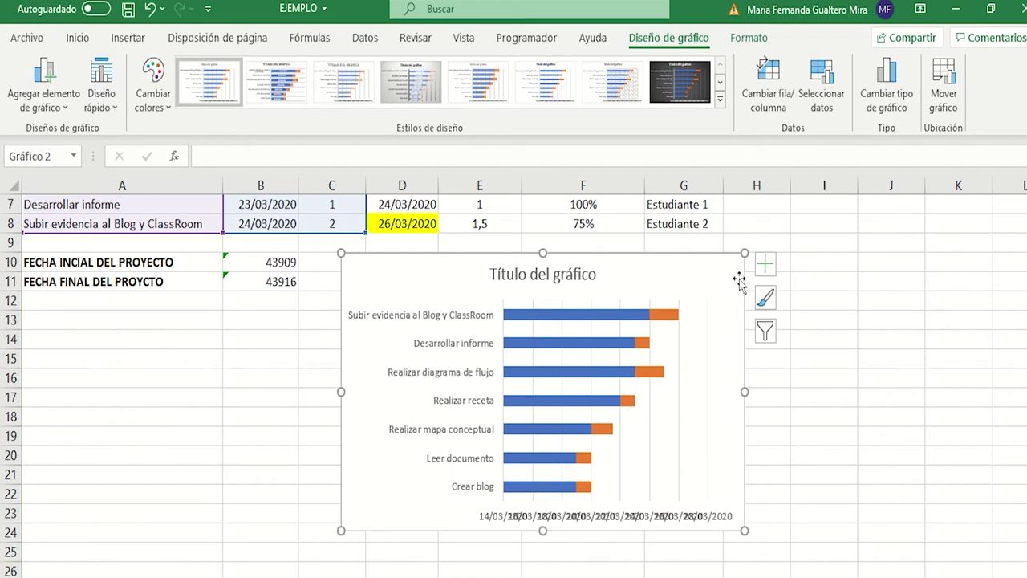
{"action": "left_click_drag", "start_coordinate": [745, 253], "coordinate": [906, 211]}
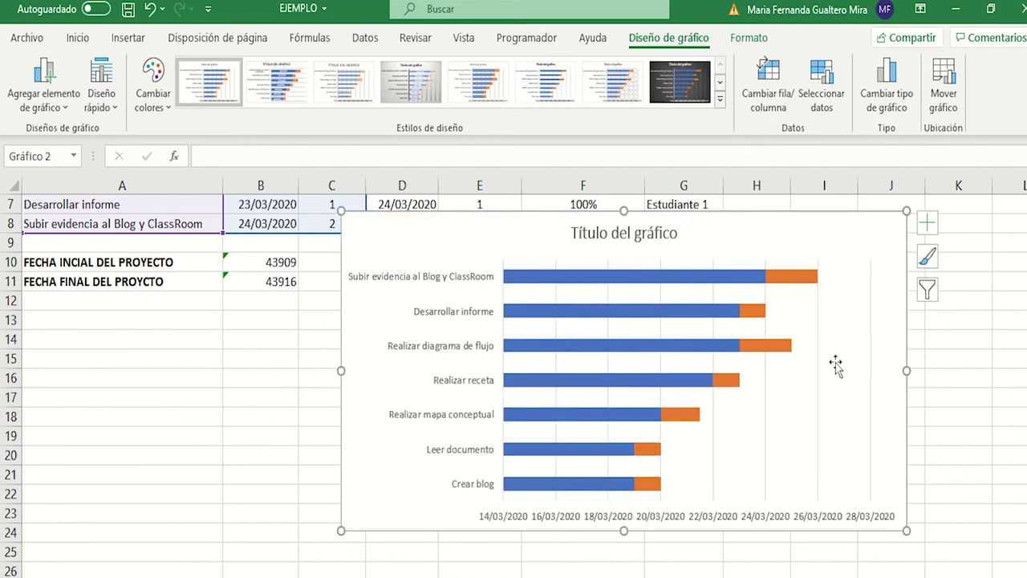
{"action": "left_click_drag", "start_coordinate": [907, 532], "coordinate": [924, 566]}
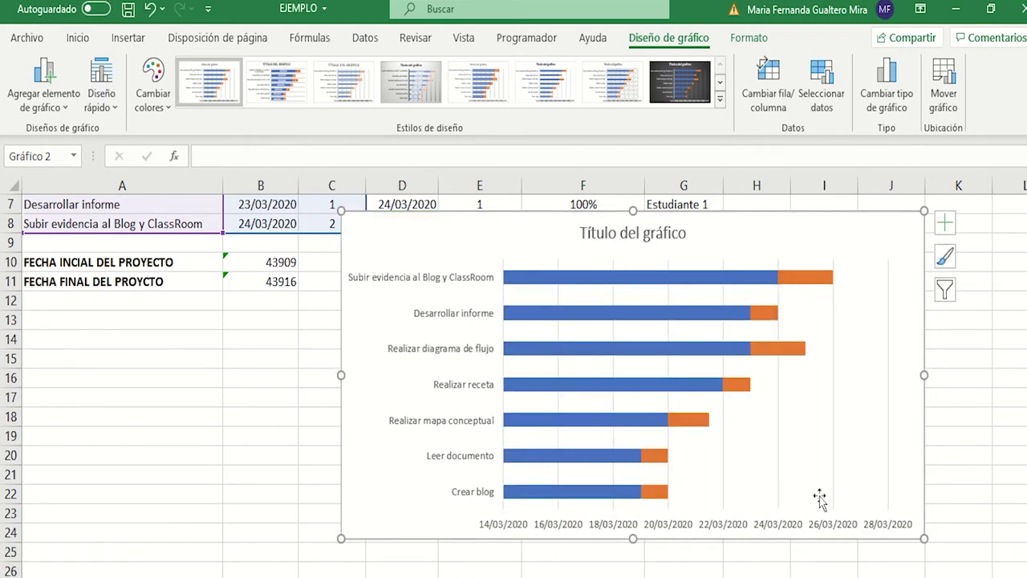
{"action": "scroll", "coordinate": [785, 491], "scroll_direction": "up", "scroll_amount": 1}
{"action": "left_click_drag", "start_coordinate": [801, 313], "coordinate": [807, 338]}
{"action": "scroll", "coordinate": [834, 313], "scroll_direction": "down", "scroll_amount": 1}
Step: Replace the chart title with "EJEMPLO DE DIAGRAMA DE GANTT"
{"action": "left_click", "coordinate": [618, 261]}
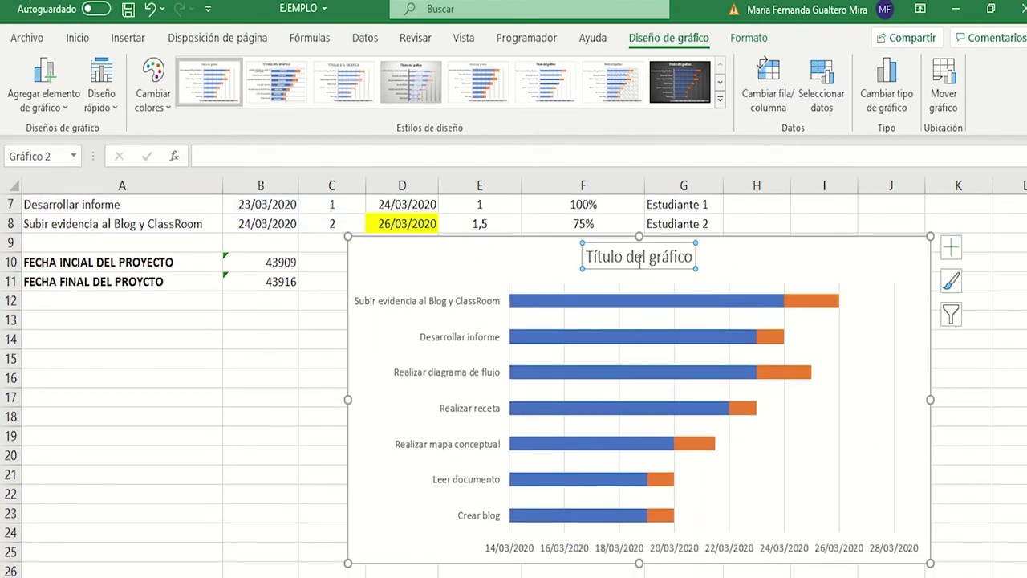
{"action": "double_click", "coordinate": [635, 256]}
{"action": "left_click_drag", "start_coordinate": [585, 265], "coordinate": [695, 257]}
{"action": "type", "text": "EJEMPLO DE DIAGRAMA DE GANTT"}
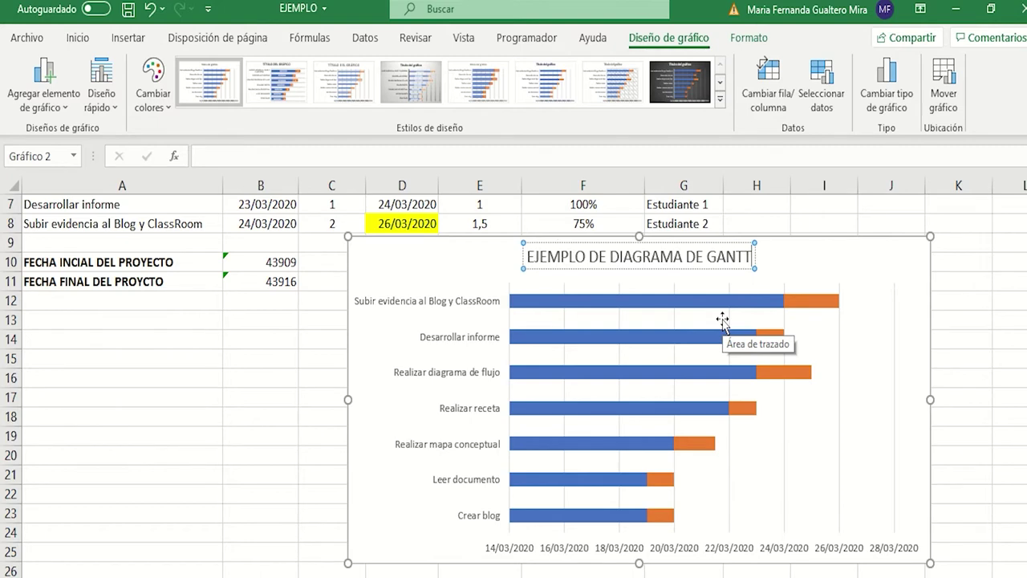
Step: Format the chart's vertical activity axis to show its categories in reverse order, and close the axis formatting options
{"action": "left_click", "coordinate": [483, 308]}
{"action": "scroll", "coordinate": [481, 431], "scroll_direction": "up", "scroll_amount": 1}
{"action": "scroll", "coordinate": [481, 450], "scroll_direction": "down", "scroll_amount": 2}
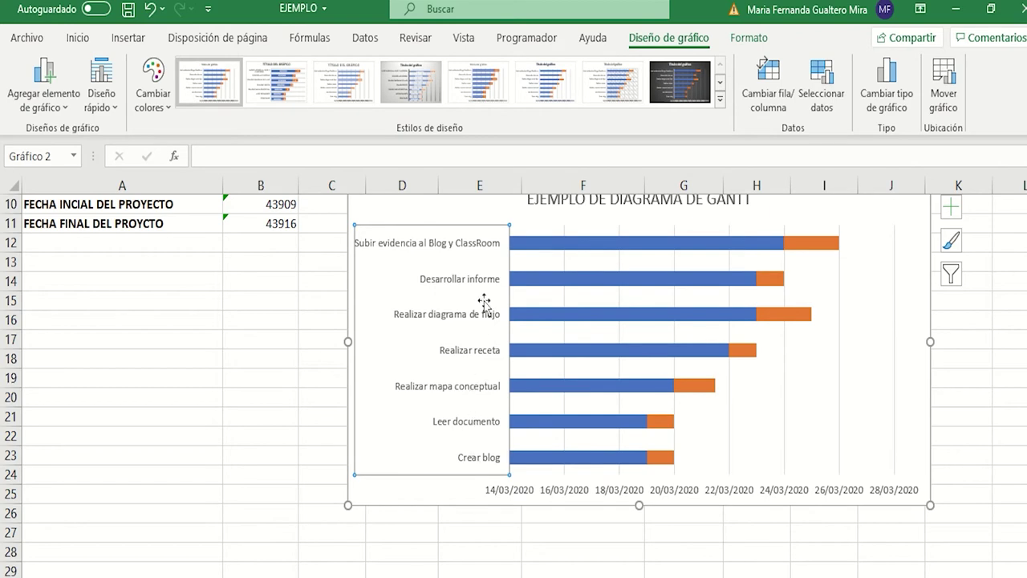
{"action": "scroll", "coordinate": [485, 313], "scroll_direction": "up", "scroll_amount": 2}
{"action": "scroll", "coordinate": [482, 342], "scroll_direction": "down", "scroll_amount": 2}
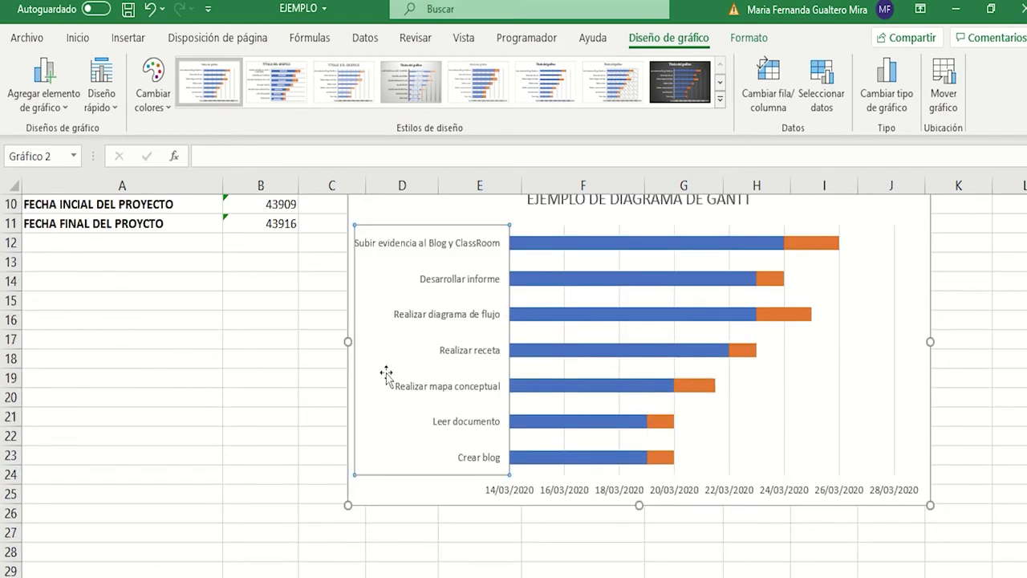
{"action": "scroll", "coordinate": [470, 323], "scroll_direction": "up", "scroll_amount": 1}
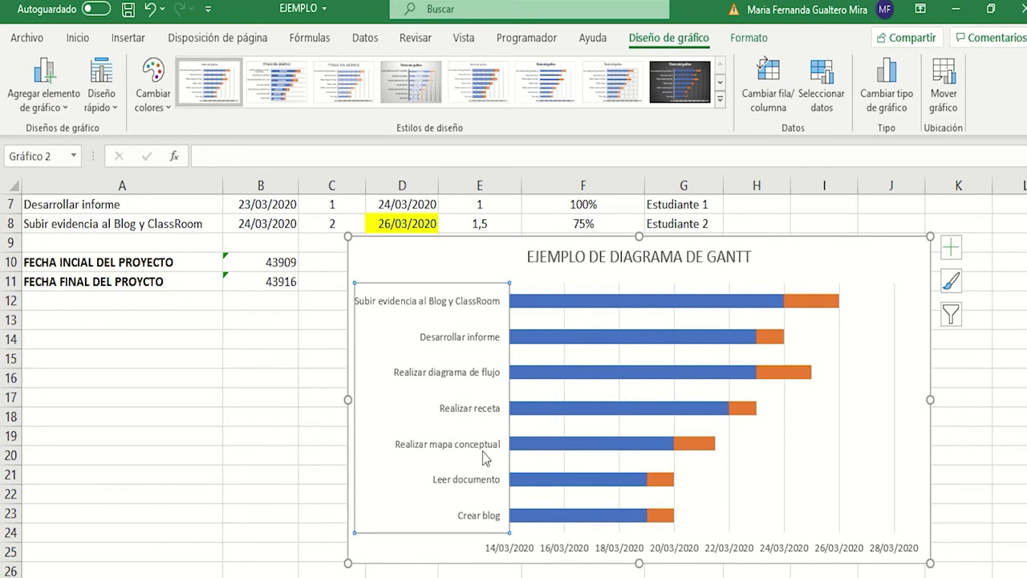
{"action": "right_click", "coordinate": [452, 309]}
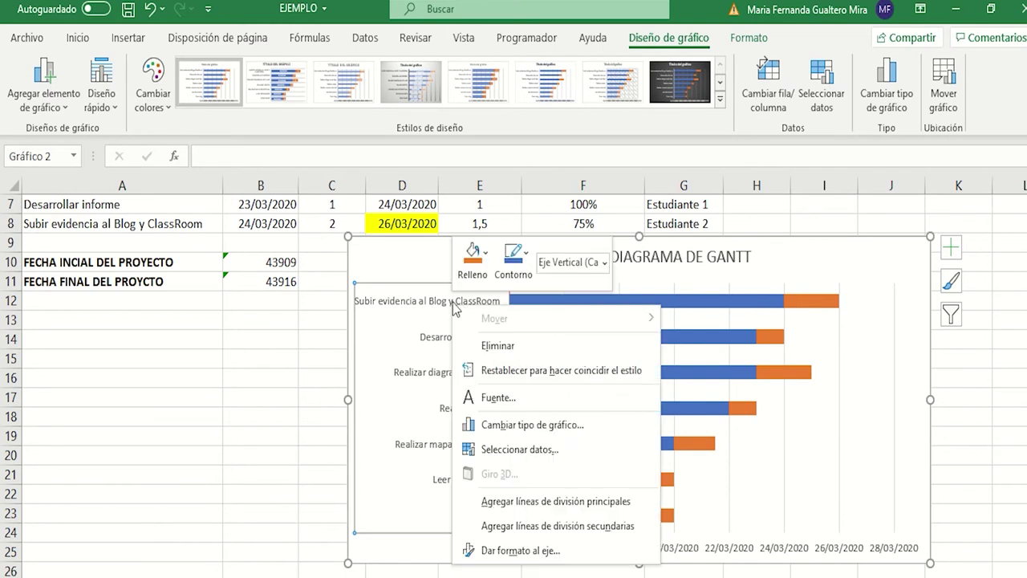
{"action": "left_click", "coordinate": [567, 554]}
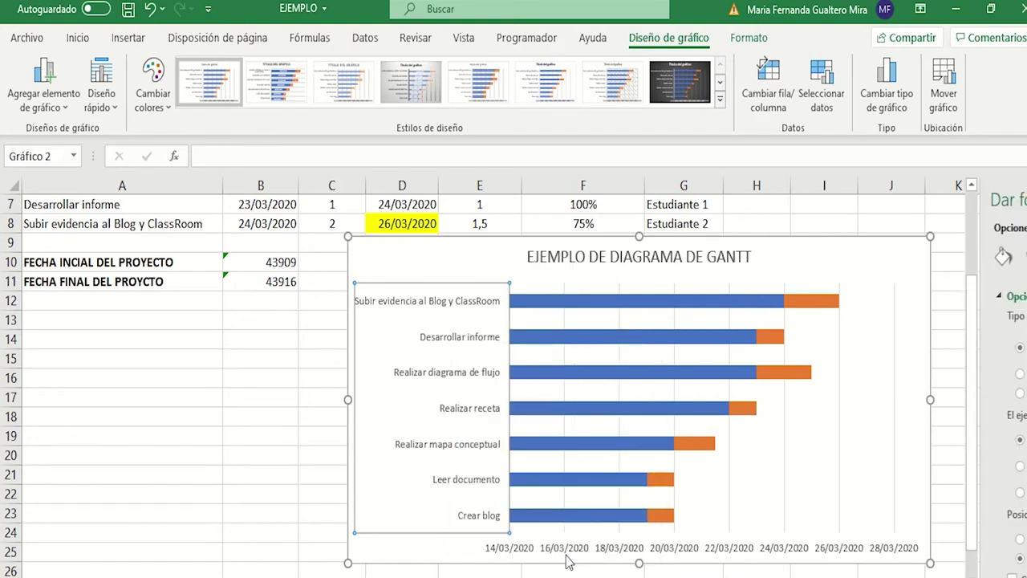
{"action": "scroll", "coordinate": [947, 520], "scroll_direction": "down", "scroll_amount": 1}
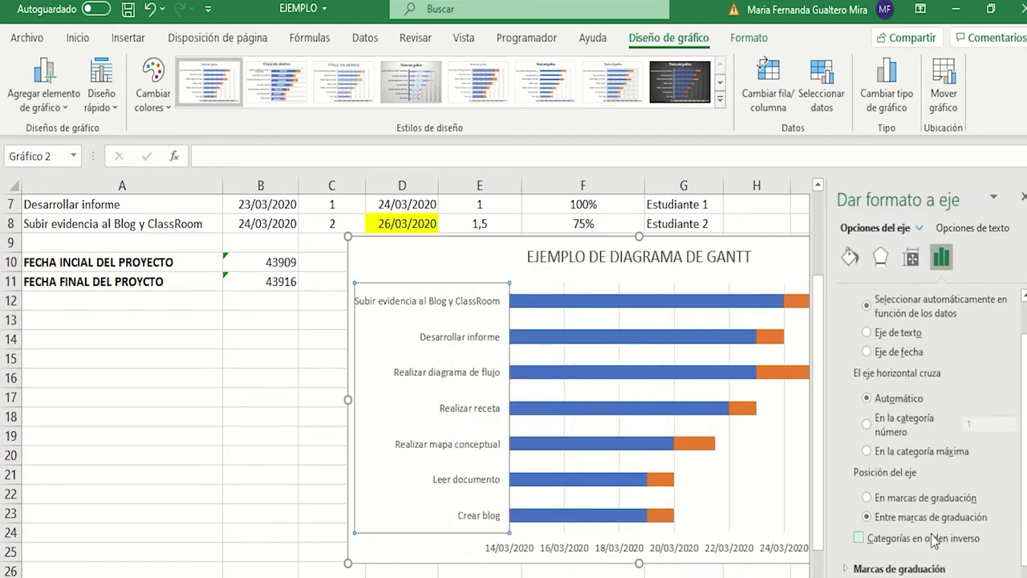
{"action": "left_click", "coordinate": [861, 539]}
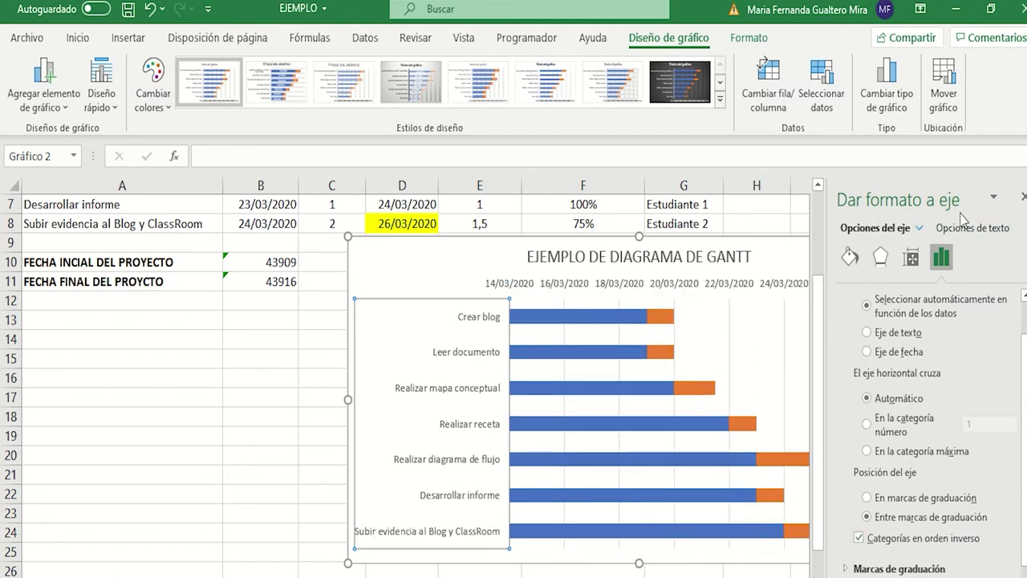
{"action": "left_click", "coordinate": [1023, 200]}
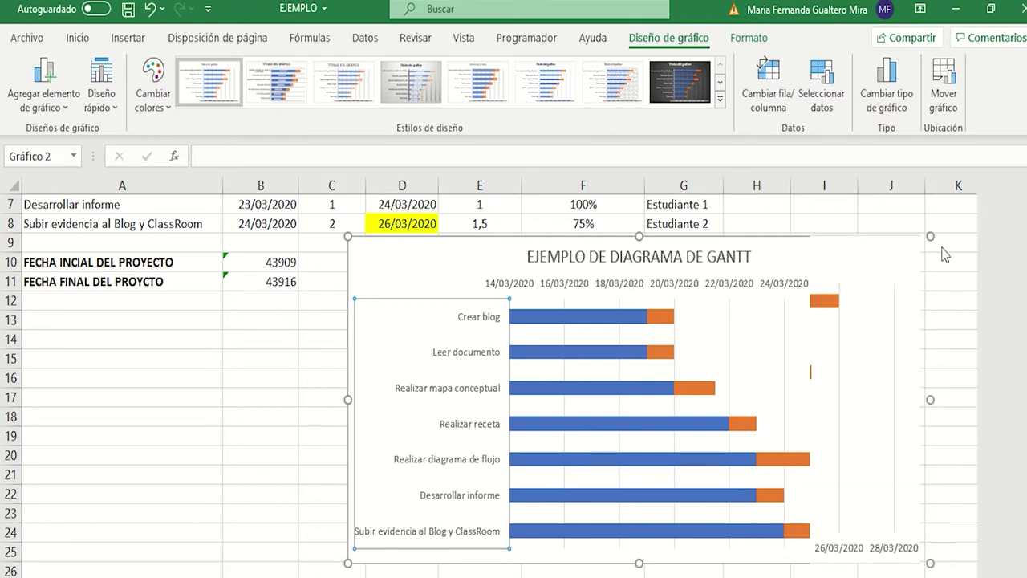
Step: Remove the fill from the blue start-date series so that only the duration bars show
{"action": "left_click", "coordinate": [578, 317]}
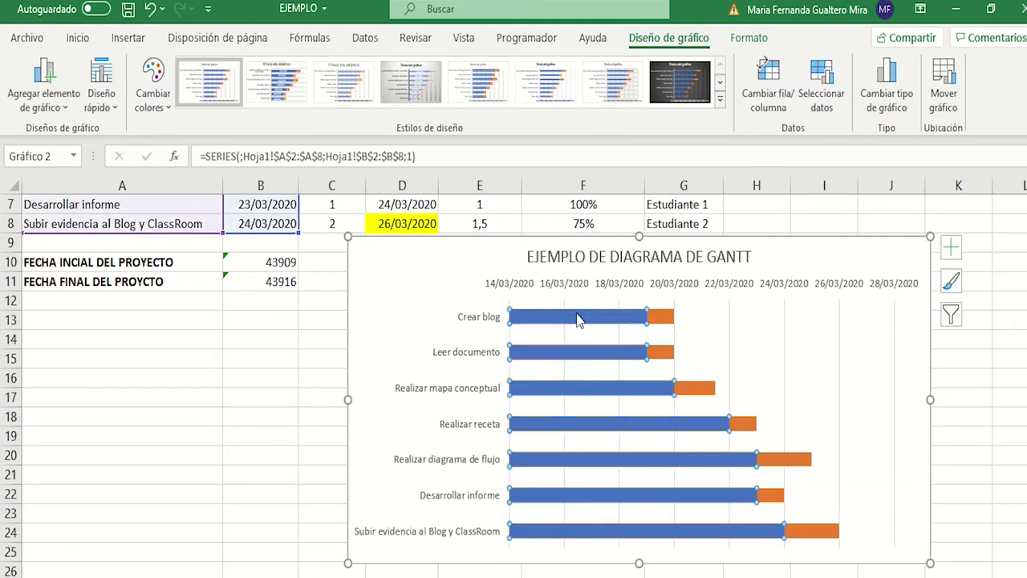
{"action": "right_click", "coordinate": [591, 386]}
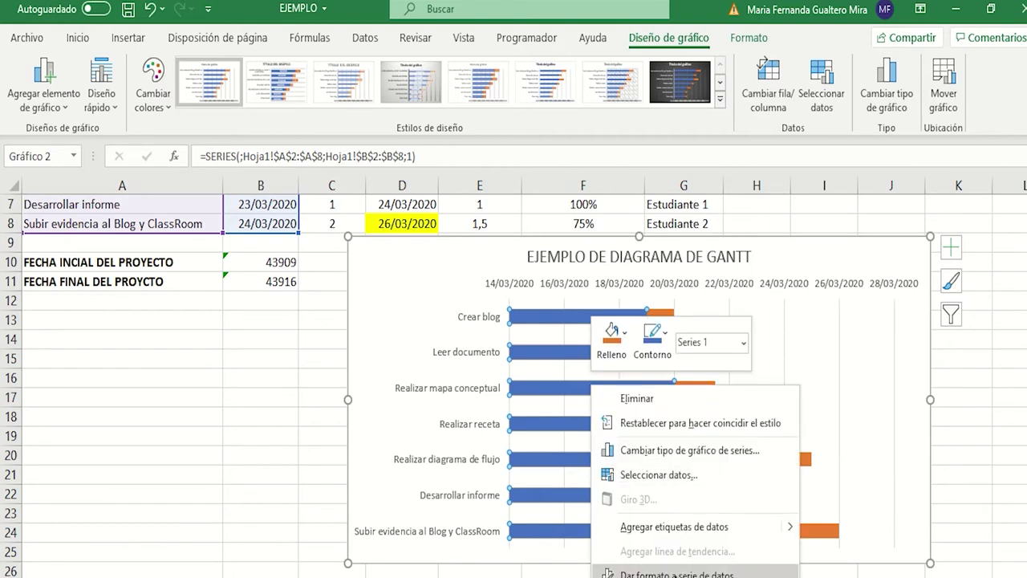
{"action": "left_click", "coordinate": [642, 573]}
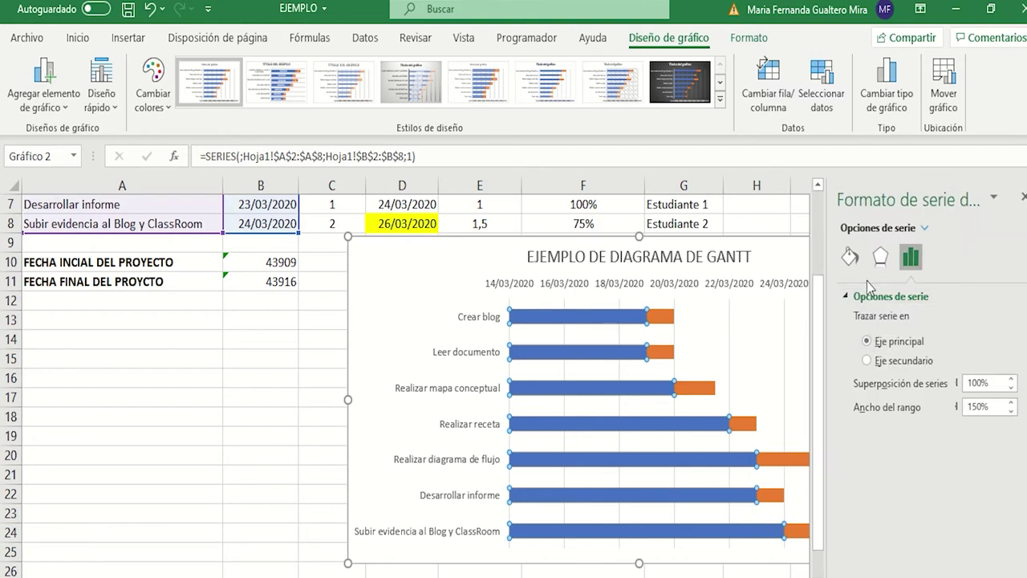
{"action": "left_click", "coordinate": [851, 258]}
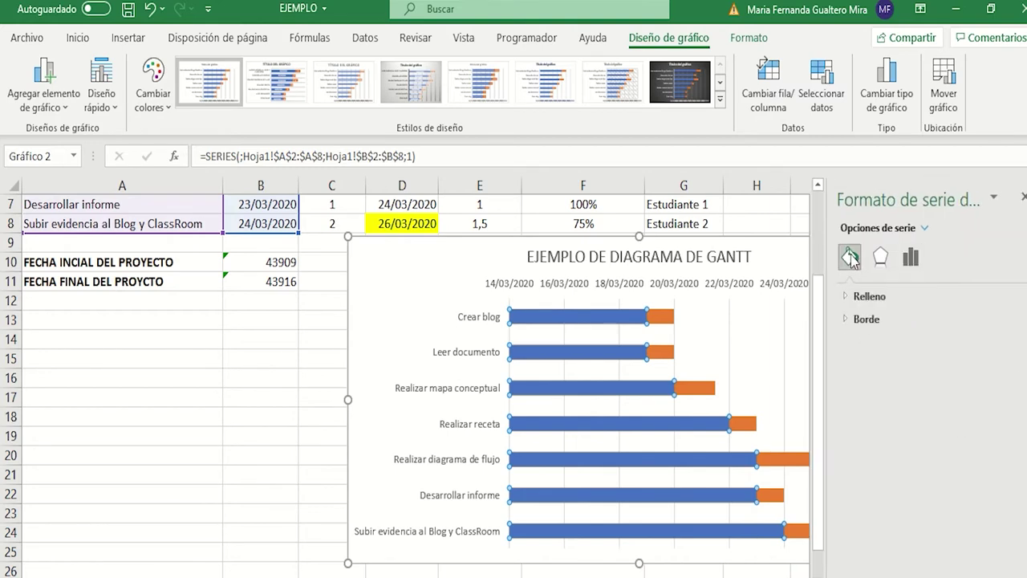
{"action": "left_click", "coordinate": [867, 296]}
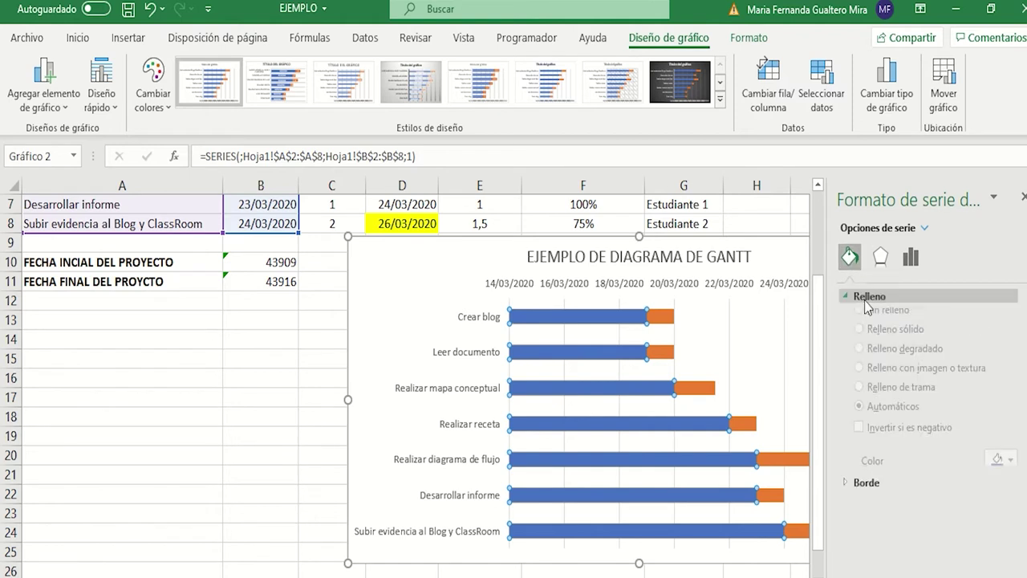
{"action": "left_click", "coordinate": [867, 322]}
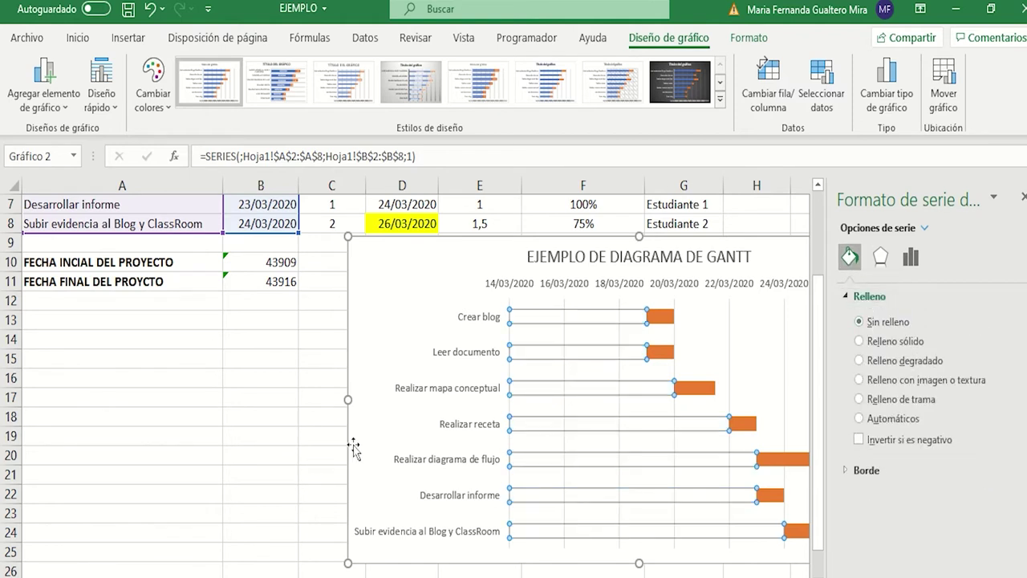
{"action": "left_click", "coordinate": [399, 363]}
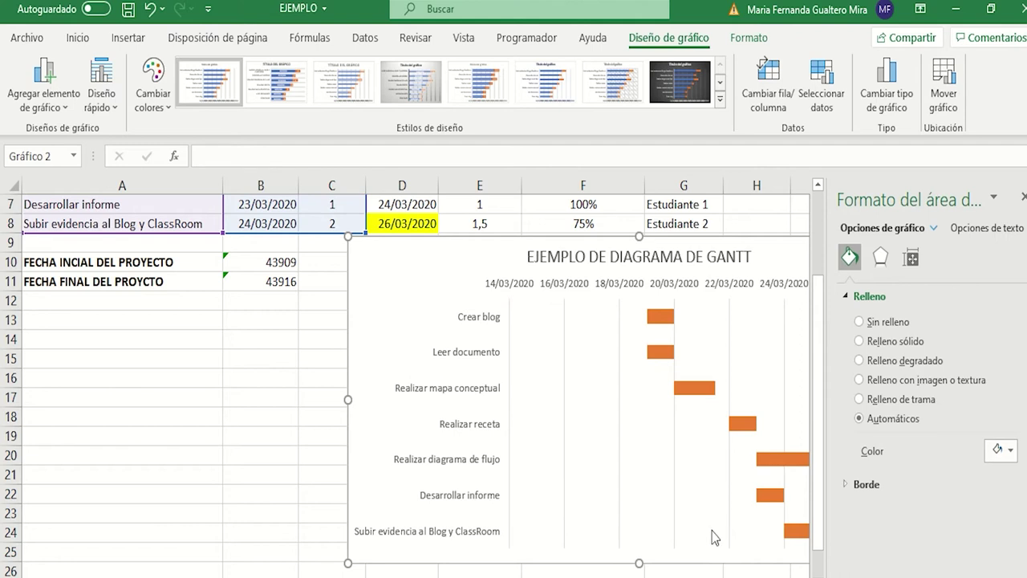
Step: Set the minimum bound of the chart's date axis to 43909, the project's start date
{"action": "scroll", "coordinate": [418, 377], "scroll_direction": "right", "scroll_amount": 3}
{"action": "scroll", "coordinate": [417, 377], "scroll_direction": "left", "scroll_amount": 3}
{"action": "left_click", "coordinate": [551, 290]}
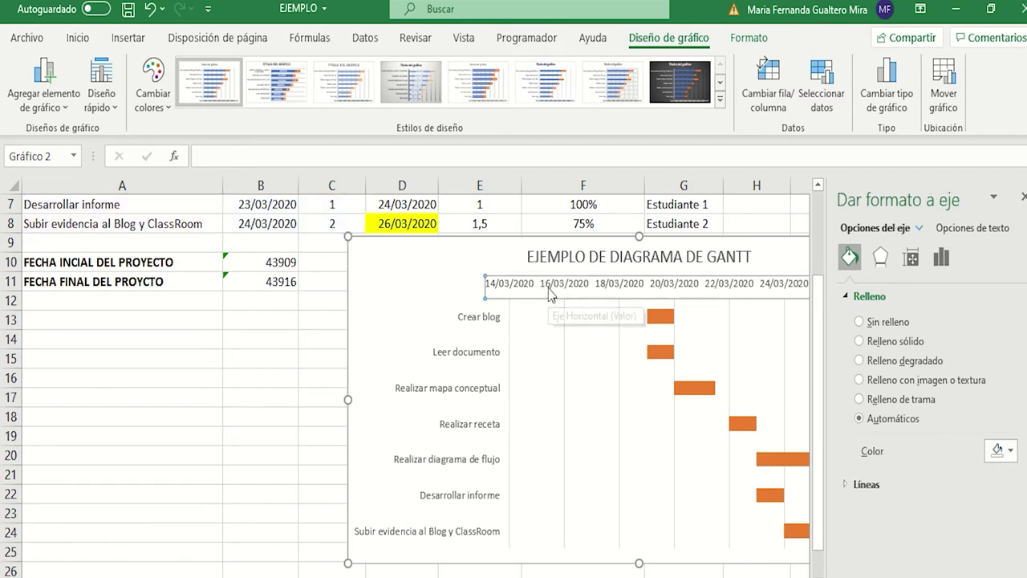
{"action": "right_click", "coordinate": [551, 293]}
{"action": "left_click", "coordinate": [605, 506]}
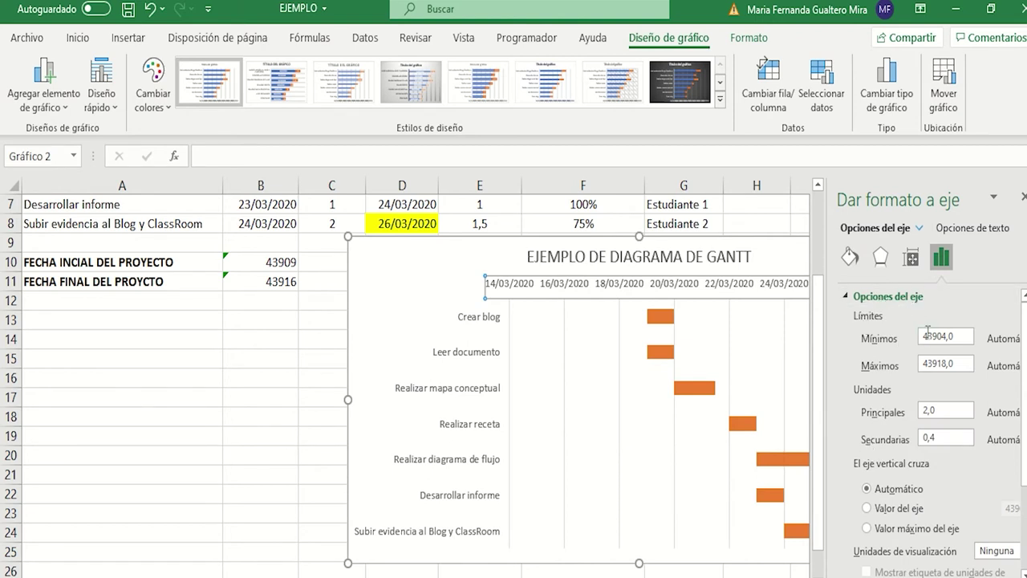
{"action": "left_click_drag", "start_coordinate": [952, 337], "coordinate": [894, 346]}
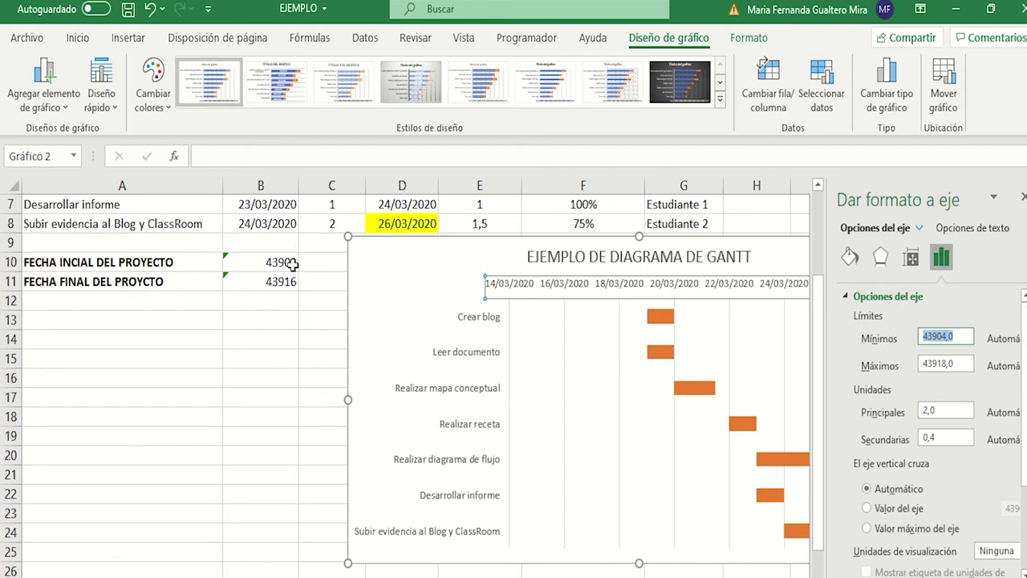
{"action": "type", "text": "430"}
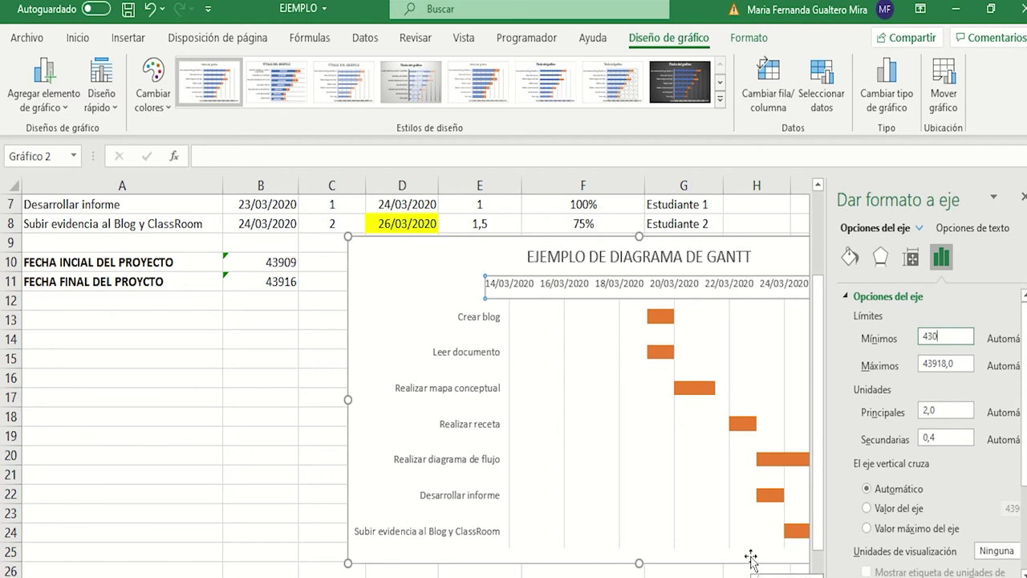
{"action": "key", "text": "BackSpace"}
{"action": "key", "text": "BackSpace"}
Step: Set the maximum bound of the date axis to 43916, the project's final date, and close the axis formatting options
{"action": "left_click", "coordinate": [963, 362]}
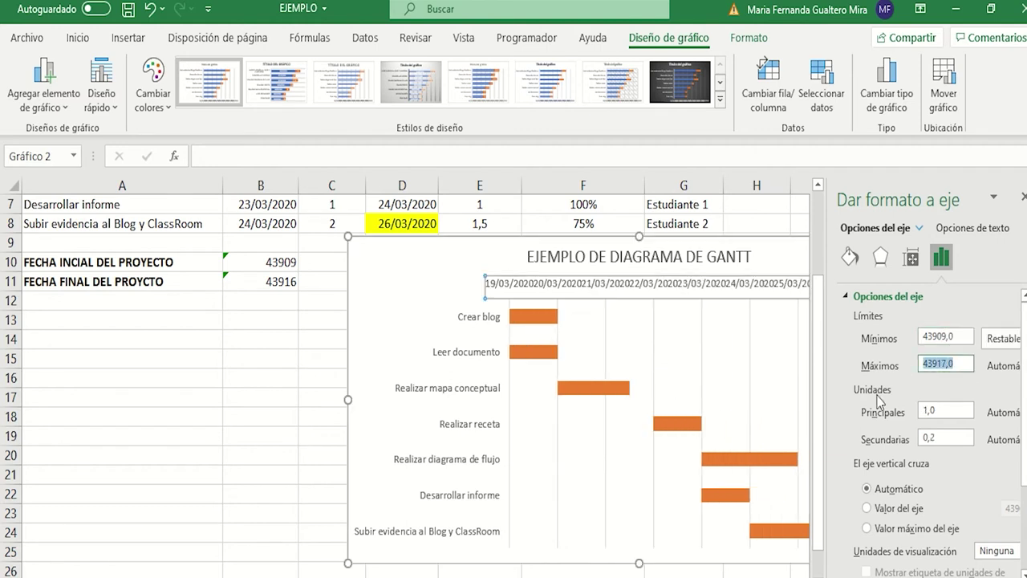
{"action": "key", "text": "BackSpace"}
{"action": "key", "text": "Return"}
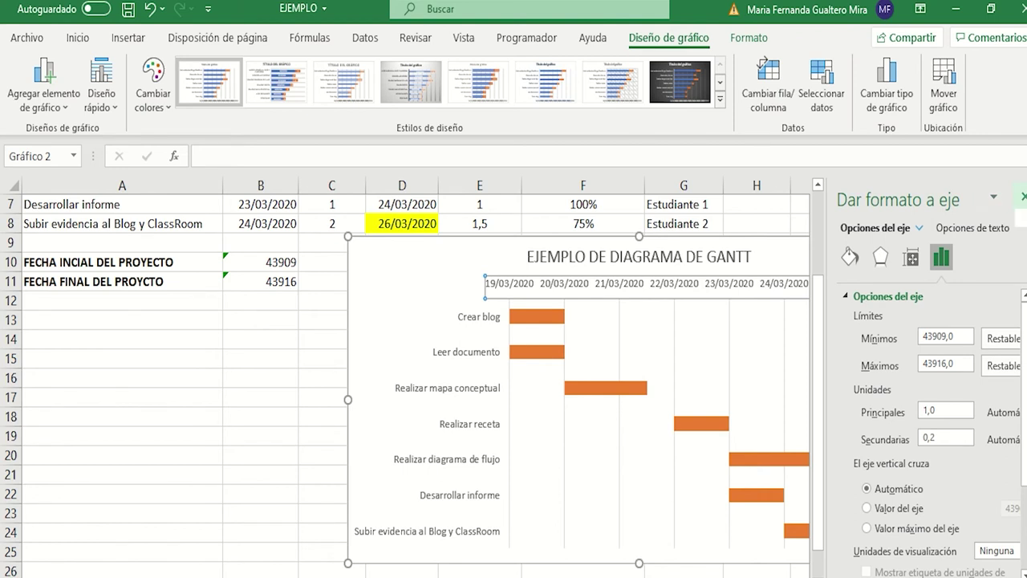
{"action": "left_click", "coordinate": [1022, 196]}
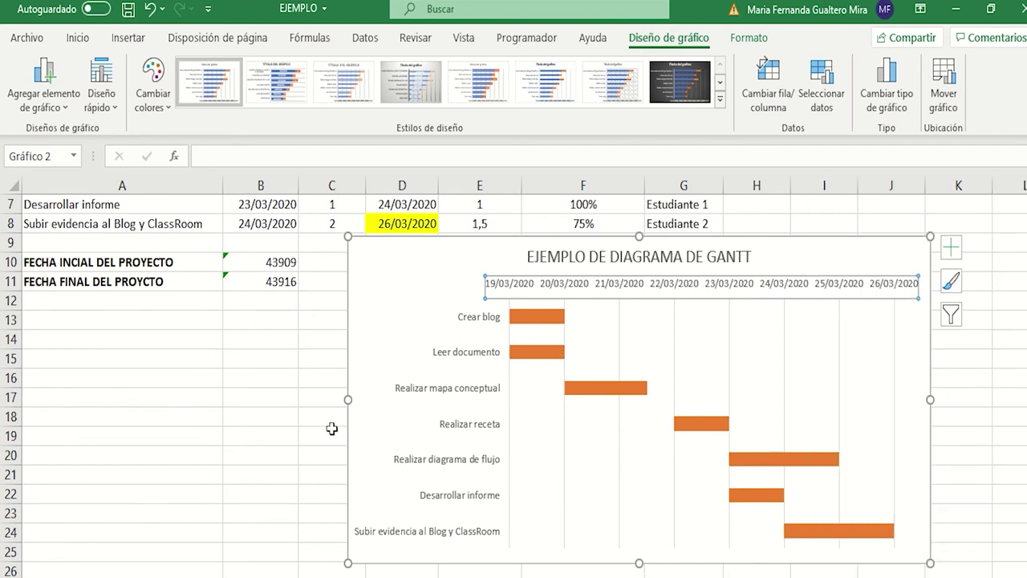
{"action": "scroll", "coordinate": [331, 432], "scroll_direction": "up", "scroll_amount": 2}
{"action": "scroll", "coordinate": [332, 426], "scroll_direction": "down", "scroll_amount": 3}
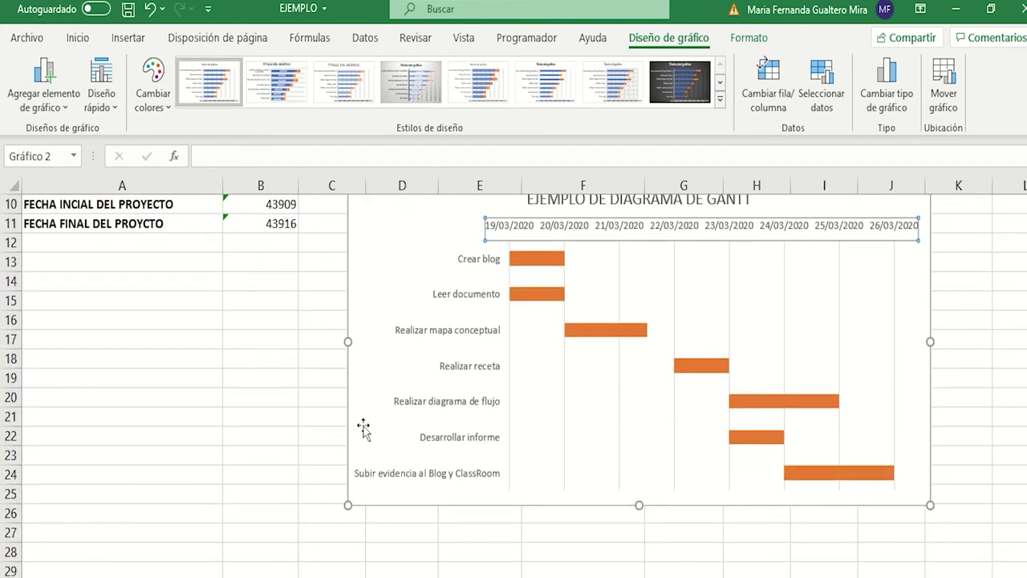
{"action": "scroll", "coordinate": [360, 430], "scroll_direction": "up", "scroll_amount": 3}
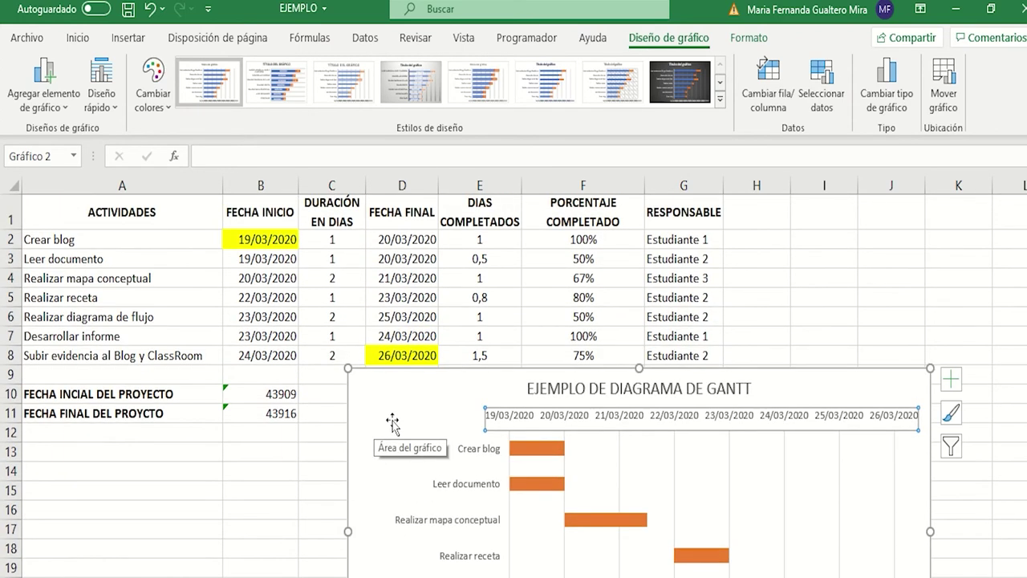
{"action": "scroll", "coordinate": [393, 423], "scroll_direction": "down", "scroll_amount": 3}
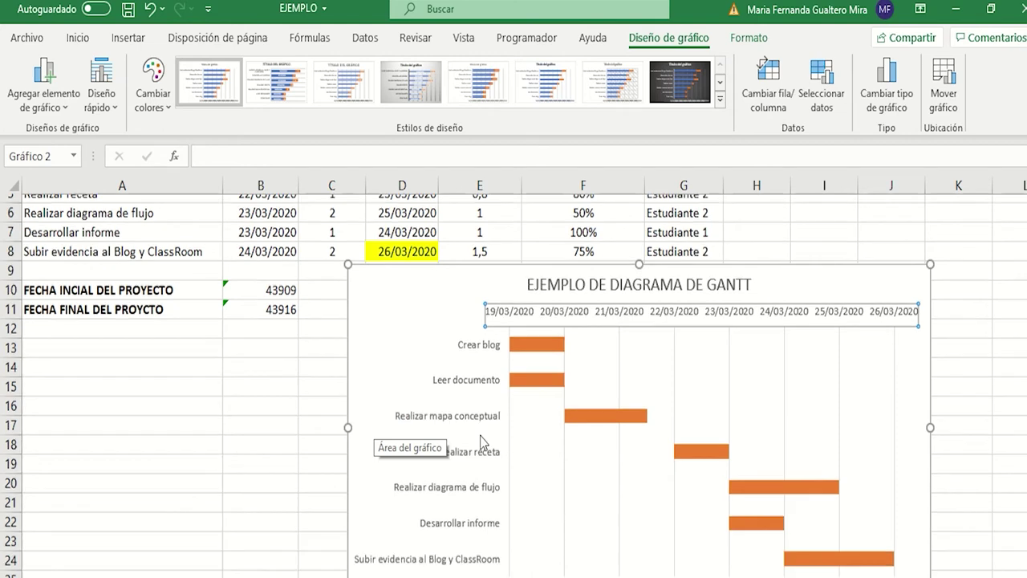
{"action": "scroll", "coordinate": [486, 438], "scroll_direction": "up", "scroll_amount": 3}
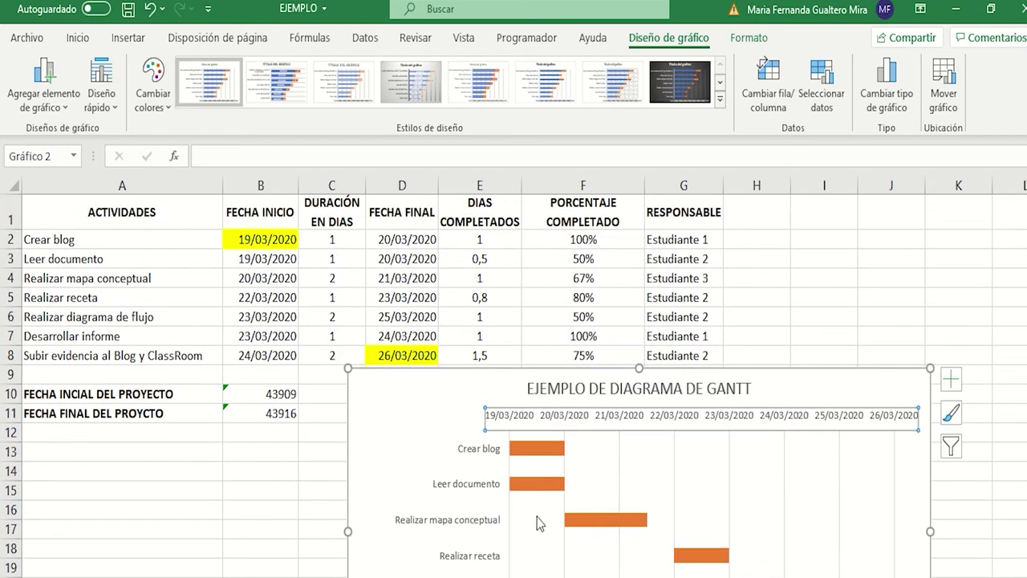
Step: Add error bars to the unfilled start-date series of the Gantt chart and open their detailed formatting options
{"action": "left_click", "coordinate": [539, 524]}
{"action": "scroll", "coordinate": [541, 526], "scroll_direction": "down", "scroll_amount": 2}
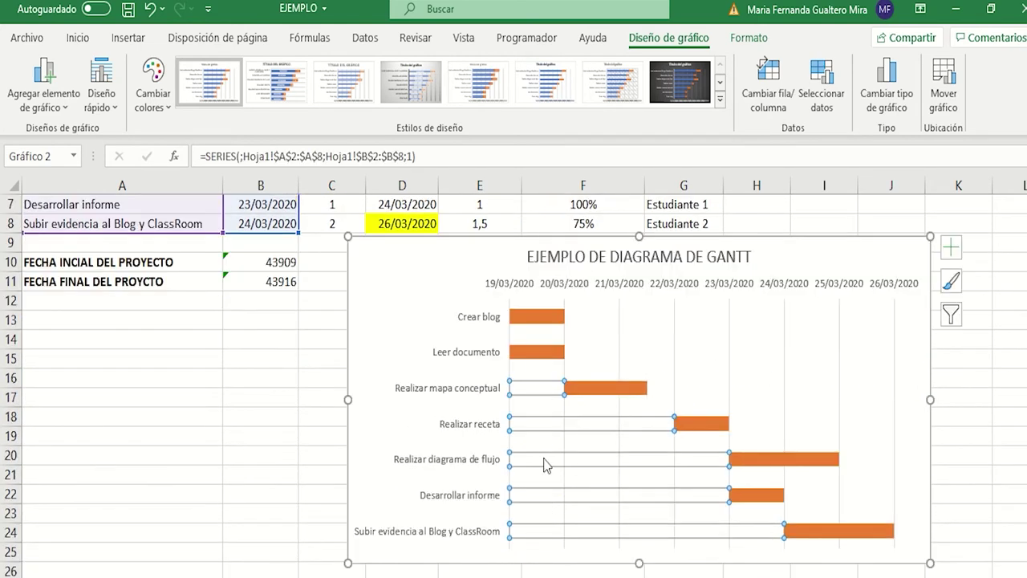
{"action": "left_click", "coordinate": [949, 248]}
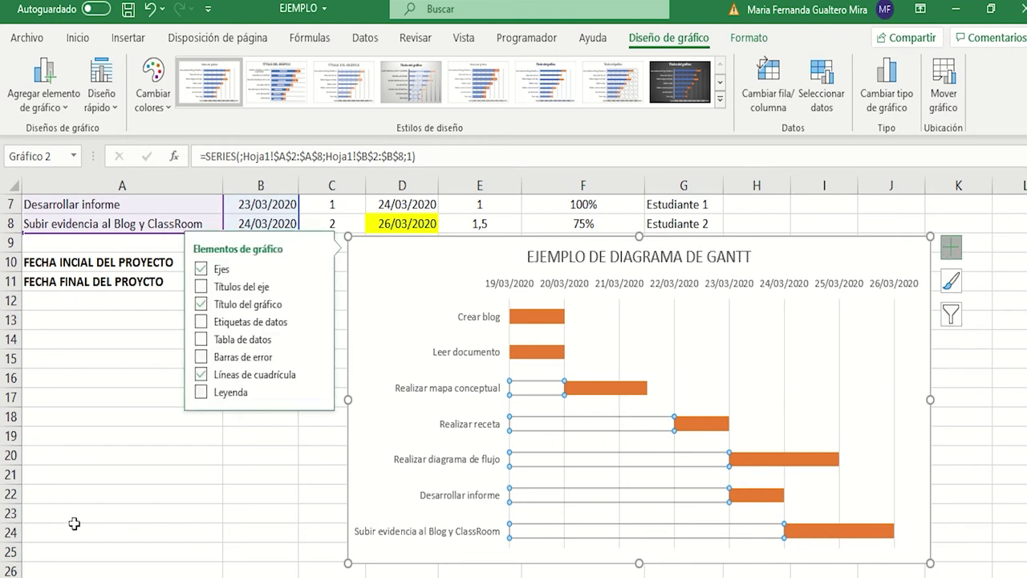
{"action": "left_click", "coordinate": [203, 359]}
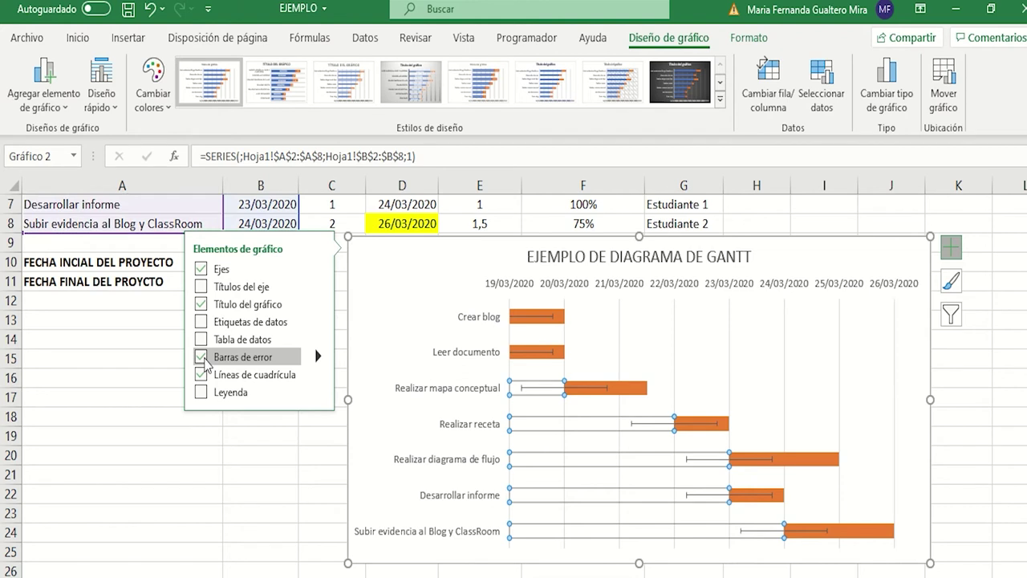
{"action": "left_click", "coordinate": [319, 357]}
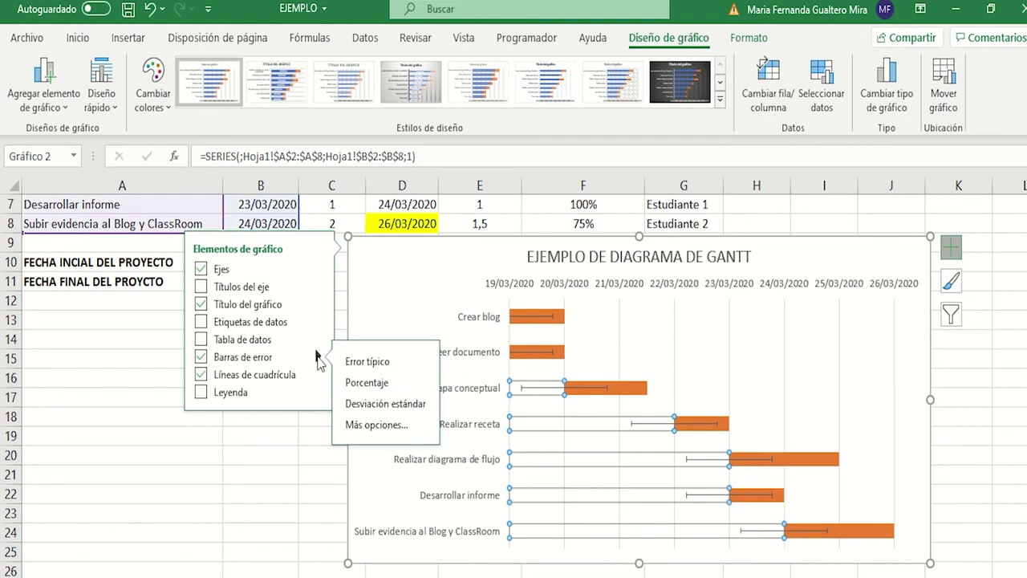
{"action": "left_click", "coordinate": [366, 425]}
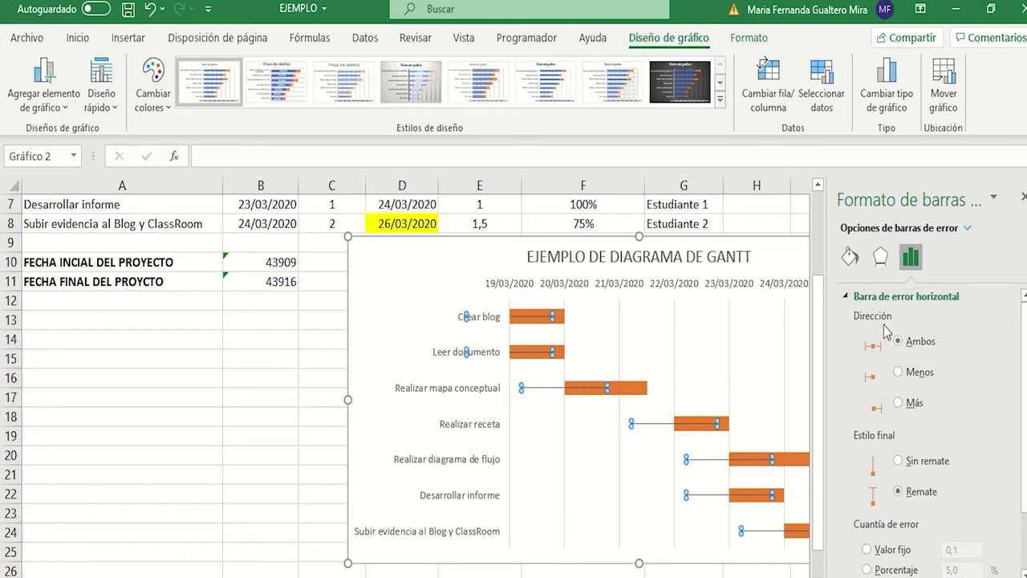
Step: Set the horizontal error bars' direction to Más and their end style to Sin remate
{"action": "left_click", "coordinate": [899, 404]}
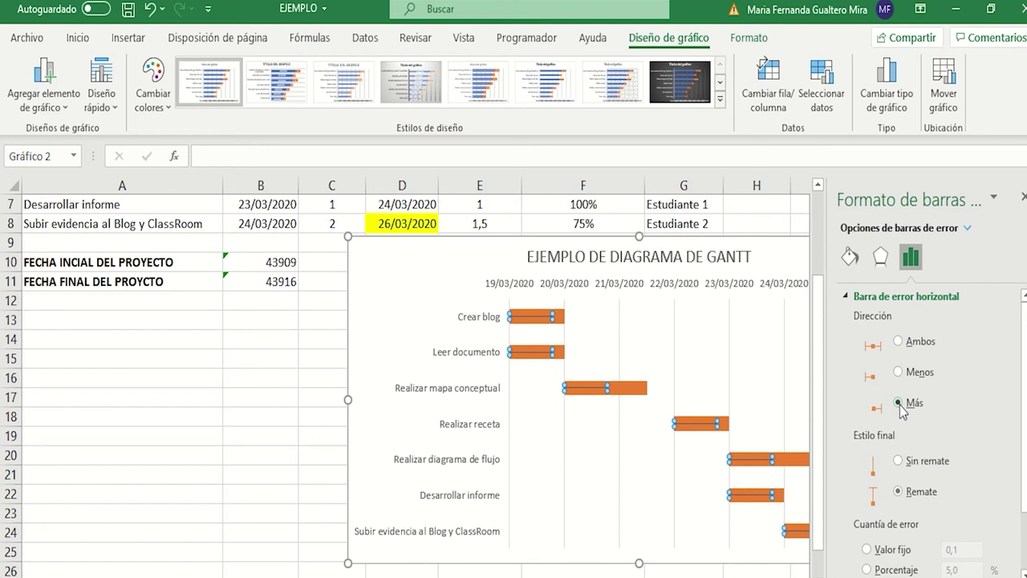
{"action": "scroll", "coordinate": [918, 463], "scroll_direction": "down", "scroll_amount": 1}
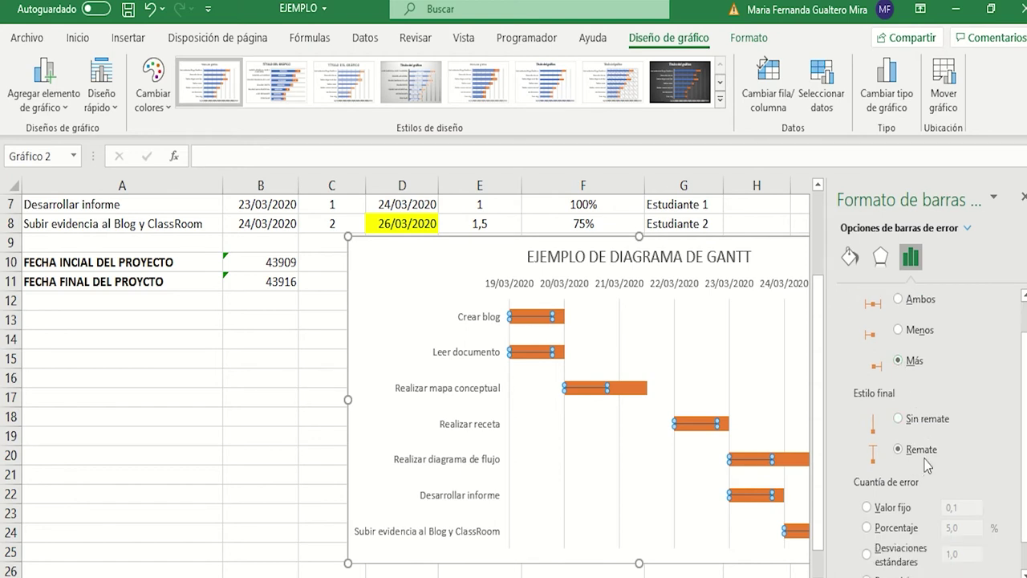
{"action": "left_click", "coordinate": [899, 419]}
{"action": "scroll", "coordinate": [902, 425], "scroll_direction": "down", "scroll_amount": 1}
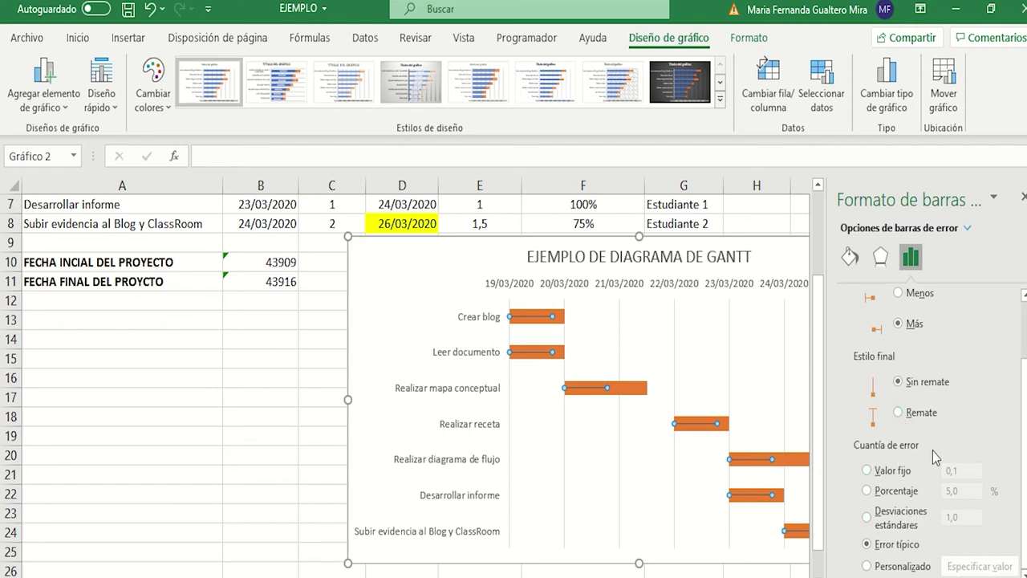
Step: Set the error amount to Personalizado, using the completed days in E2:E8 as the positive error value
{"action": "left_click", "coordinate": [868, 566]}
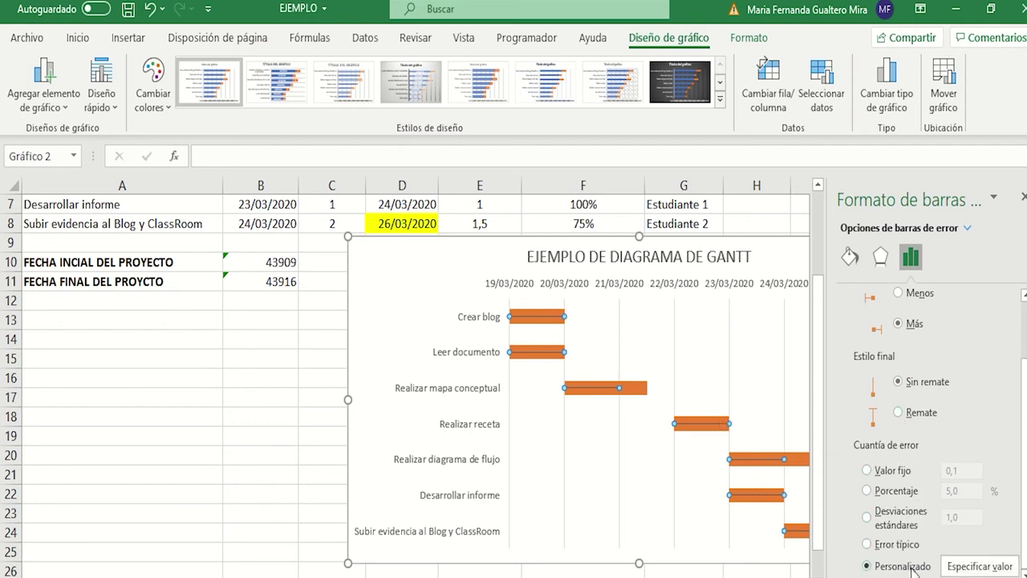
{"action": "left_click", "coordinate": [980, 566]}
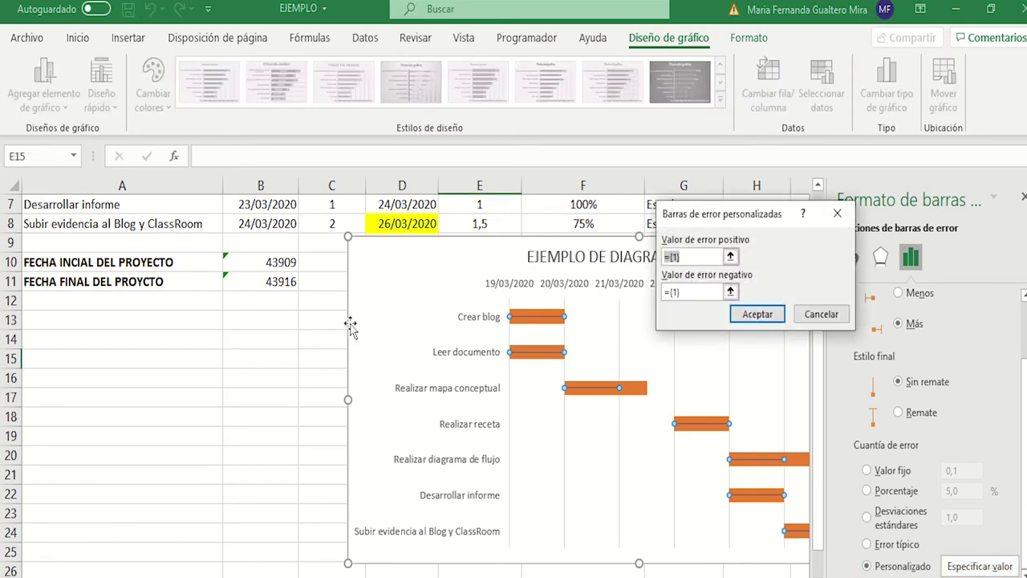
{"action": "scroll", "coordinate": [350, 323], "scroll_direction": "up", "scroll_amount": 2}
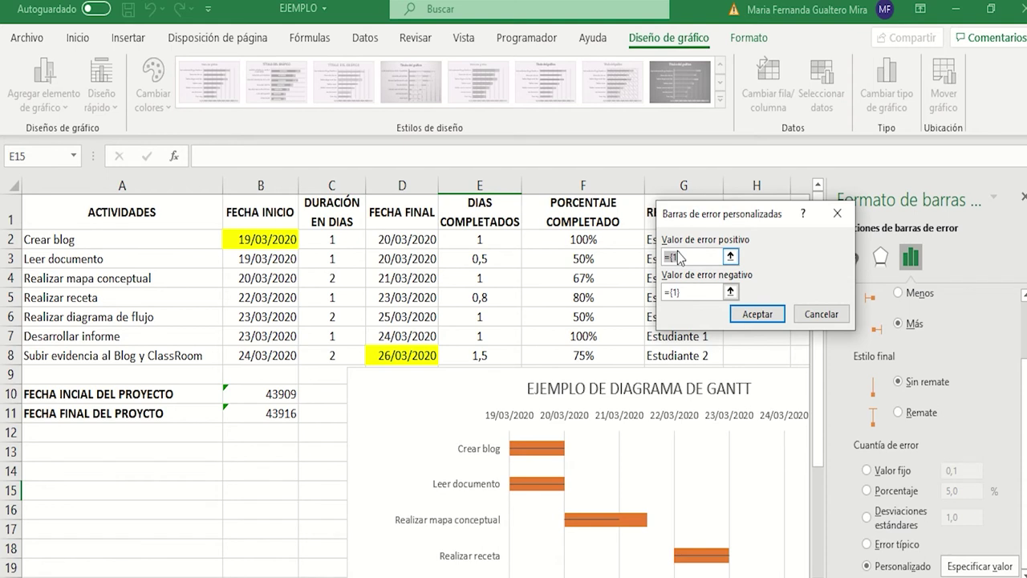
{"action": "left_click", "coordinate": [730, 256]}
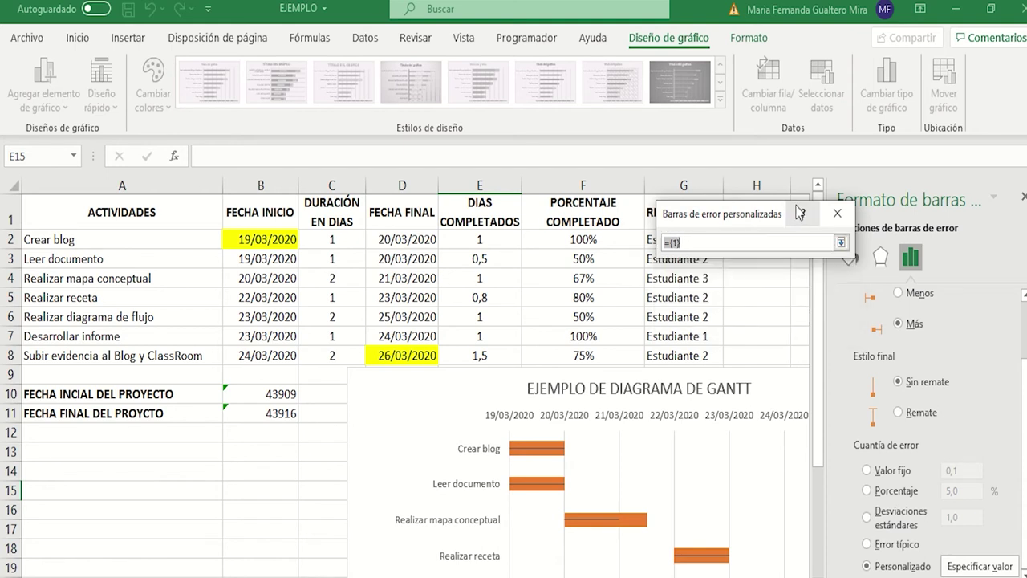
{"action": "left_click_drag", "start_coordinate": [740, 214], "coordinate": [870, 183]}
{"action": "left_click_drag", "start_coordinate": [504, 236], "coordinate": [511, 361]}
{"action": "left_click", "coordinate": [511, 361]}
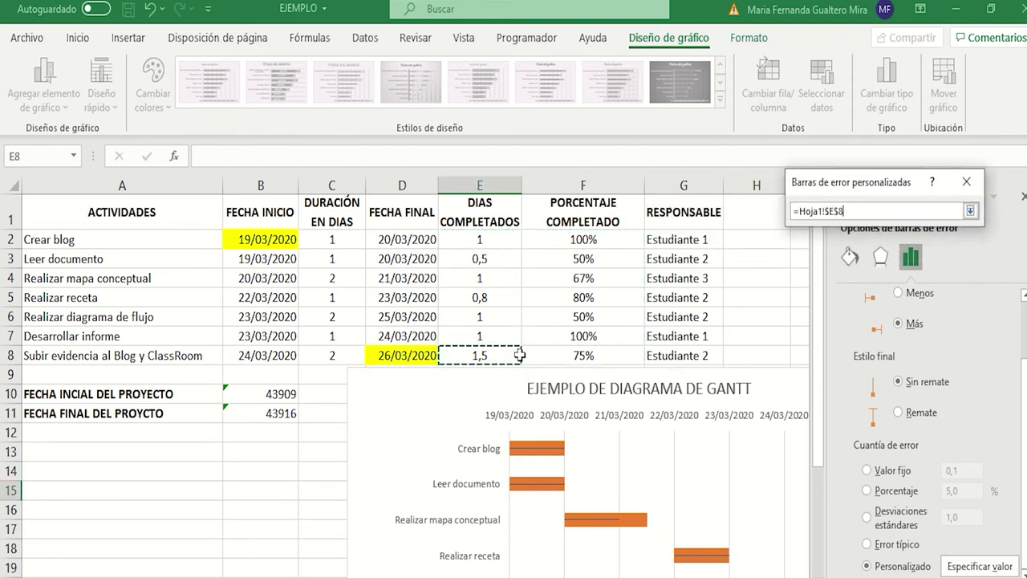
{"action": "left_click_drag", "start_coordinate": [500, 268], "coordinate": [492, 361]}
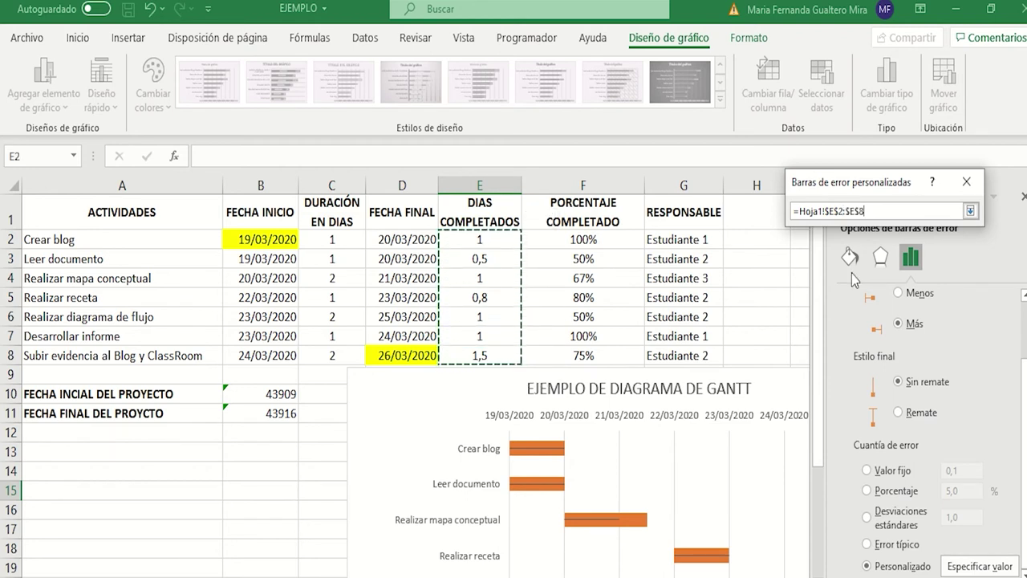
{"action": "left_click", "coordinate": [971, 210]}
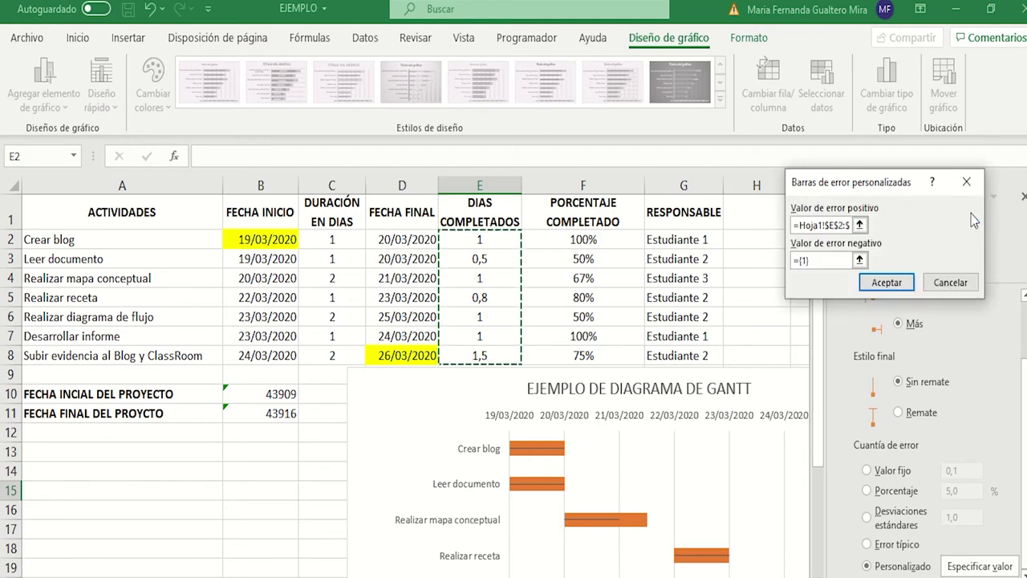
{"action": "left_click", "coordinate": [898, 287]}
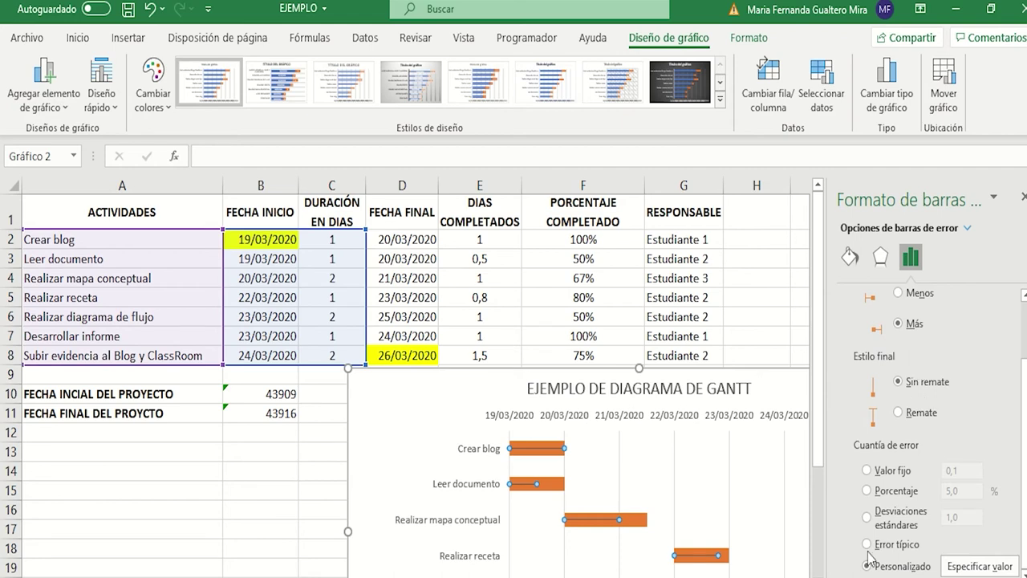
Step: Thicken the error bars' line to 11,5 pt so they fill the duration bars, and close the formatting options
{"action": "left_click_drag", "start_coordinate": [820, 464], "coordinate": [817, 553]}
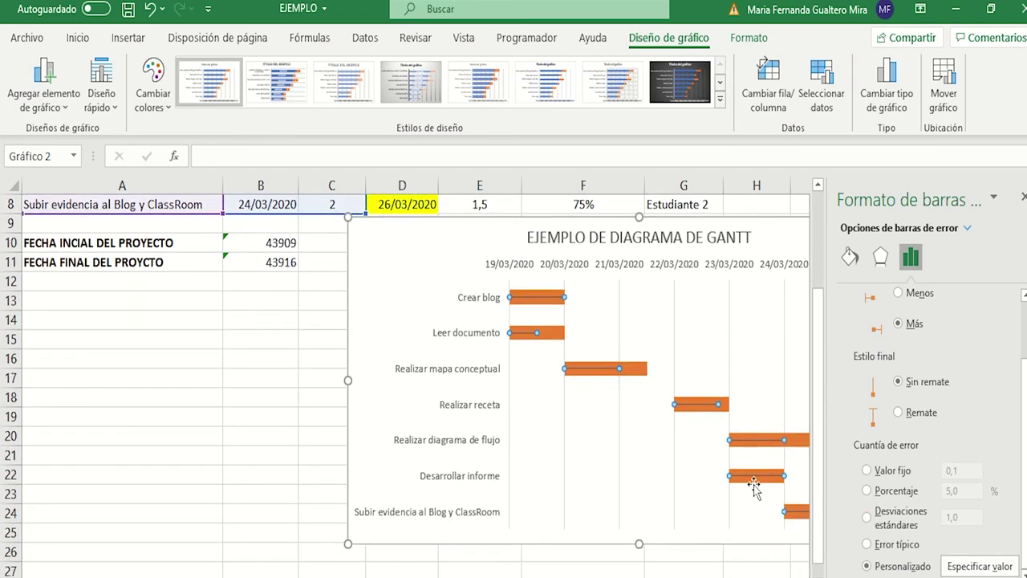
{"action": "left_click", "coordinate": [850, 258]}
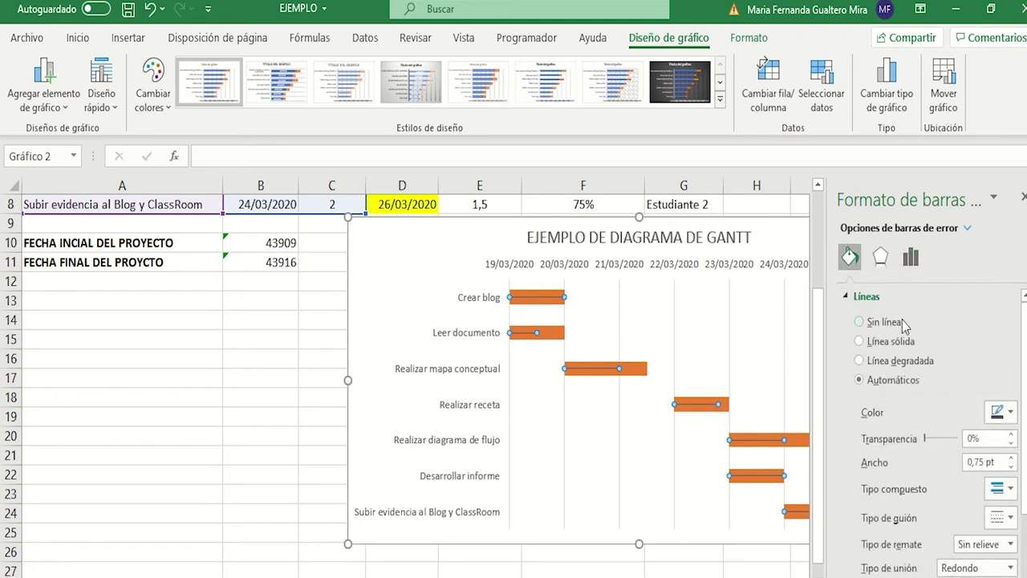
{"action": "scroll", "coordinate": [903, 406], "scroll_direction": "down", "scroll_amount": 1}
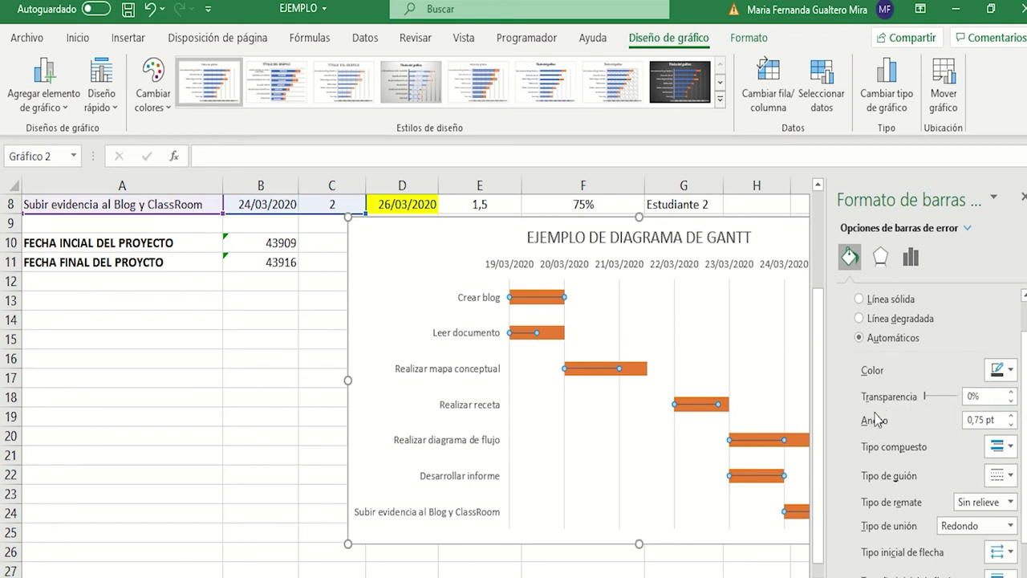
{"action": "left_click", "coordinate": [1011, 416]}
{"action": "left_click", "coordinate": [1011, 416]}
{"action": "left_click", "coordinate": [1012, 416]}
{"action": "left_click", "coordinate": [1011, 416]}
{"action": "left_click", "coordinate": [1011, 416]}
{"action": "left_click", "coordinate": [1011, 416]}
{"action": "left_click", "coordinate": [1011, 416]}
{"action": "left_click", "coordinate": [1011, 416]}
{"action": "left_click", "coordinate": [1011, 415]}
{"action": "left_click", "coordinate": [1011, 415]}
{"action": "left_click", "coordinate": [1011, 416]}
{"action": "left_click", "coordinate": [1011, 416]}
{"action": "left_click", "coordinate": [1010, 417]}
{"action": "left_click", "coordinate": [1010, 416]}
{"action": "left_click", "coordinate": [1010, 417]}
{"action": "left_click", "coordinate": [1011, 417]}
{"action": "left_click", "coordinate": [1010, 417]}
{"action": "left_click", "coordinate": [1011, 417]}
{"action": "left_click", "coordinate": [1010, 417]}
{"action": "left_click", "coordinate": [1010, 417]}
{"action": "left_click", "coordinate": [1010, 417]}
{"action": "left_click", "coordinate": [1010, 416]}
{"action": "left_click", "coordinate": [1010, 416]}
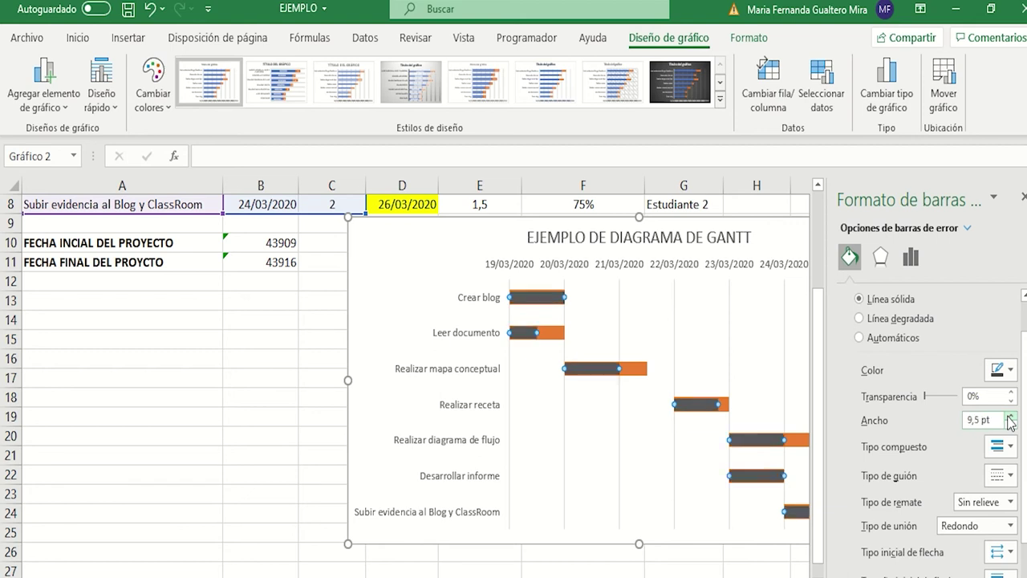
{"action": "left_click", "coordinate": [1011, 416]}
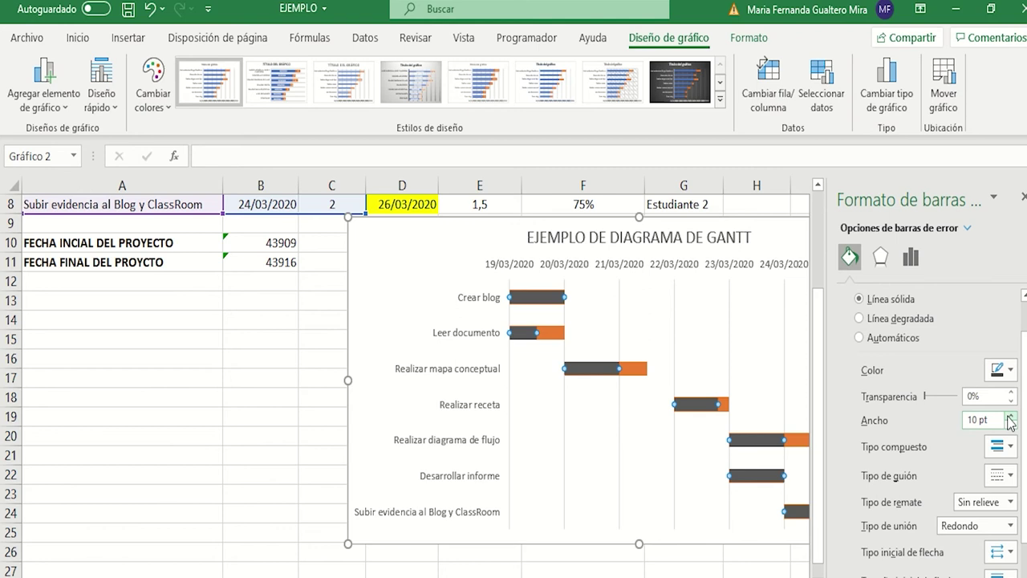
{"action": "left_click", "coordinate": [1011, 417]}
{"action": "left_click", "coordinate": [1010, 416]}
{"action": "left_click", "coordinate": [1010, 416]}
{"action": "left_click", "coordinate": [1010, 416]}
{"action": "left_click", "coordinate": [1010, 417]}
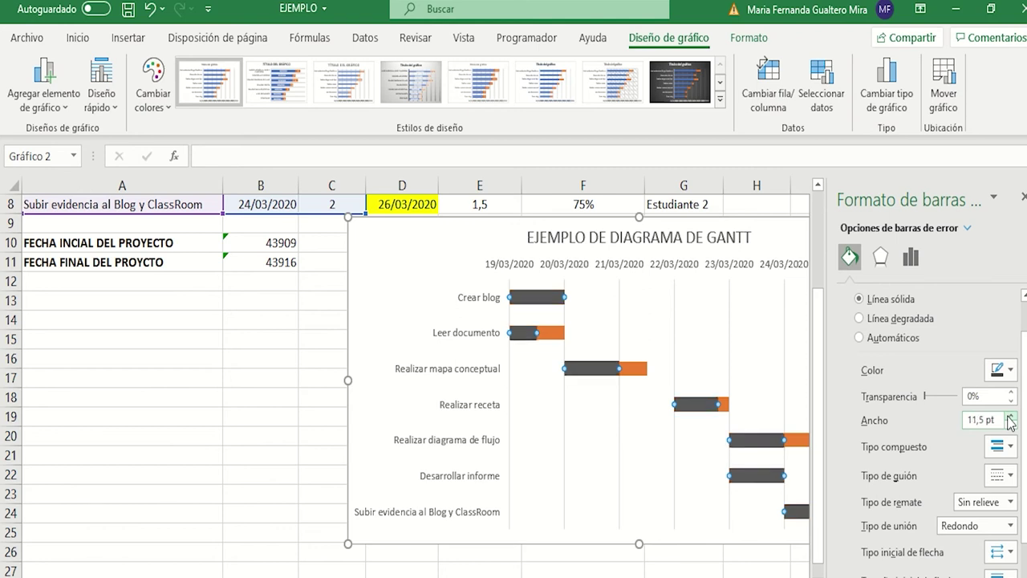
{"action": "left_click", "coordinate": [1021, 197]}
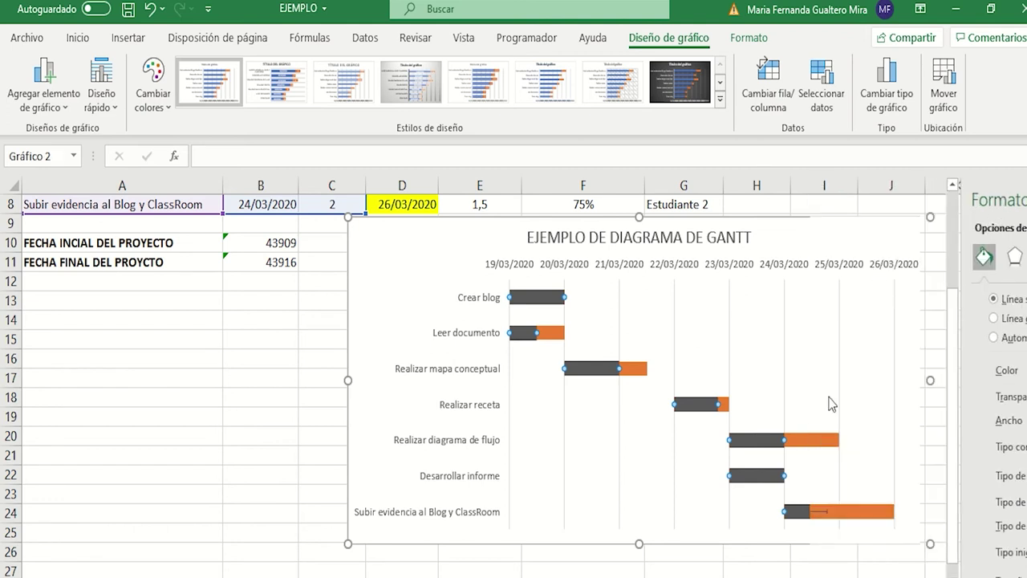
{"action": "scroll", "coordinate": [484, 337], "scroll_direction": "up", "scroll_amount": 1}
{"action": "left_click", "coordinate": [394, 340]}
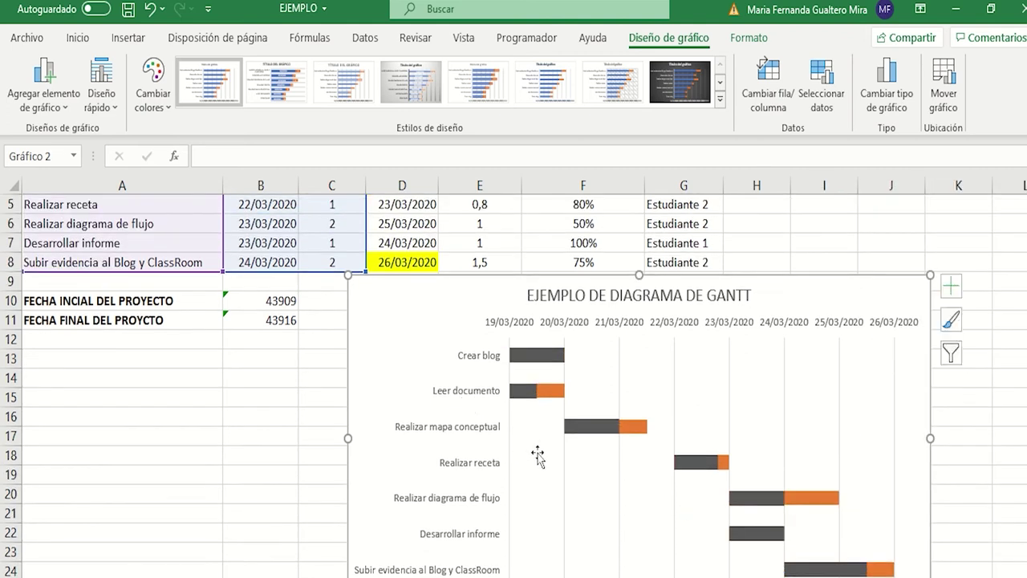
Step: Reduce the error bars' line width to 10,5 pt and close the formatting options
{"action": "double_click", "coordinate": [608, 426]}
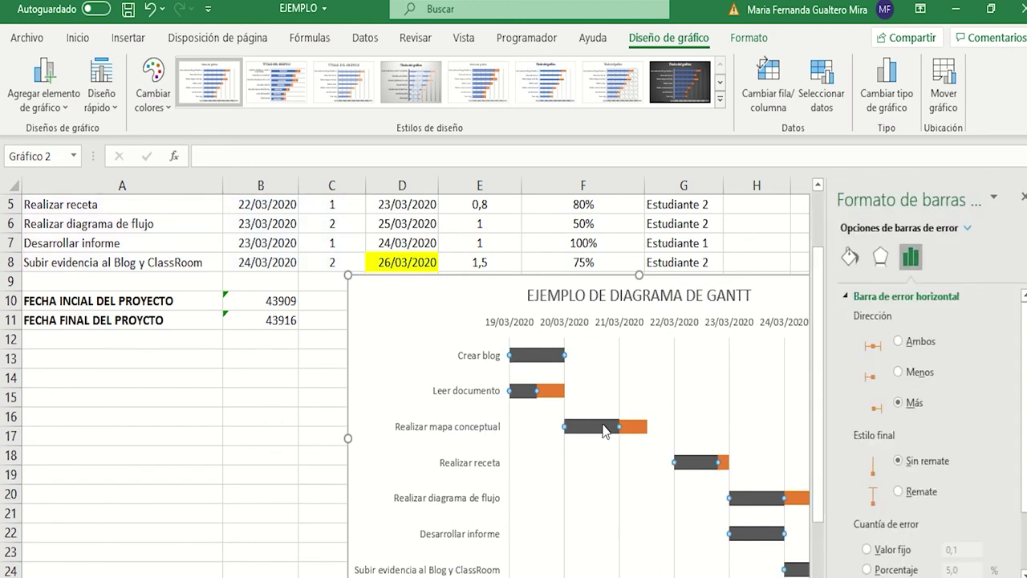
{"action": "left_click", "coordinate": [847, 256]}
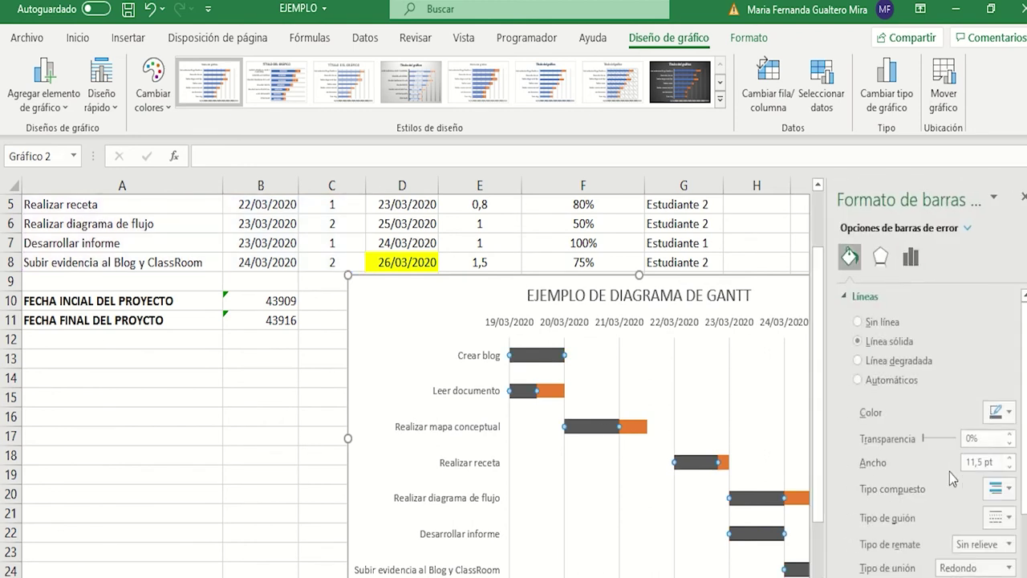
{"action": "left_click", "coordinate": [1010, 469]}
{"action": "left_click", "coordinate": [1011, 469]}
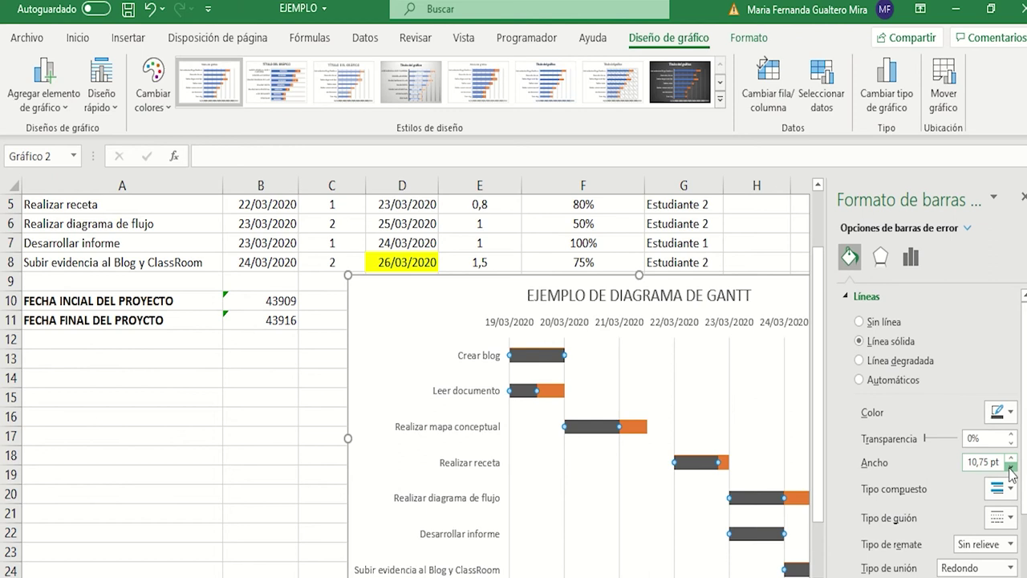
{"action": "left_click", "coordinate": [1011, 469]}
{"action": "left_click", "coordinate": [591, 537]}
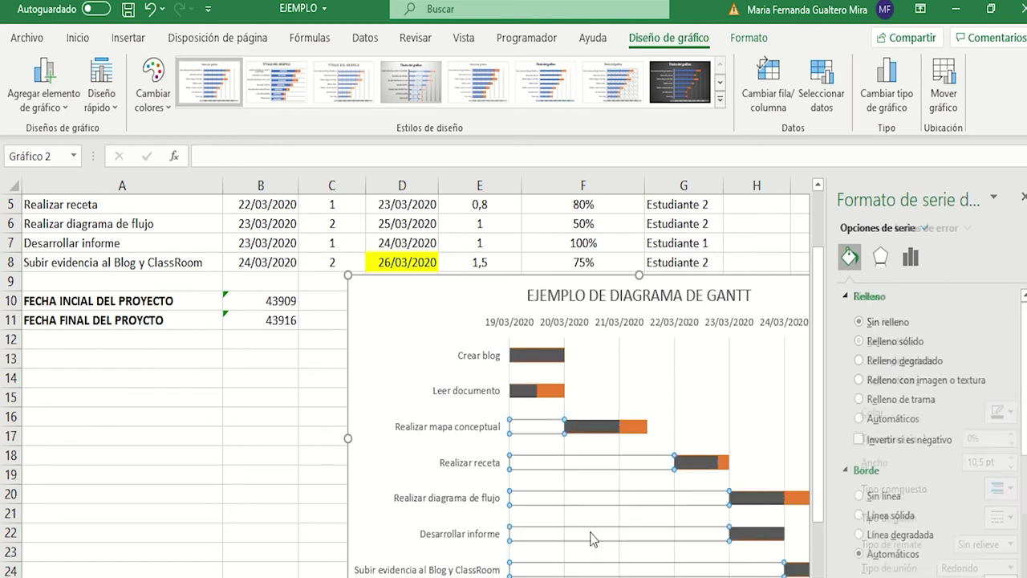
{"action": "left_click", "coordinate": [402, 367]}
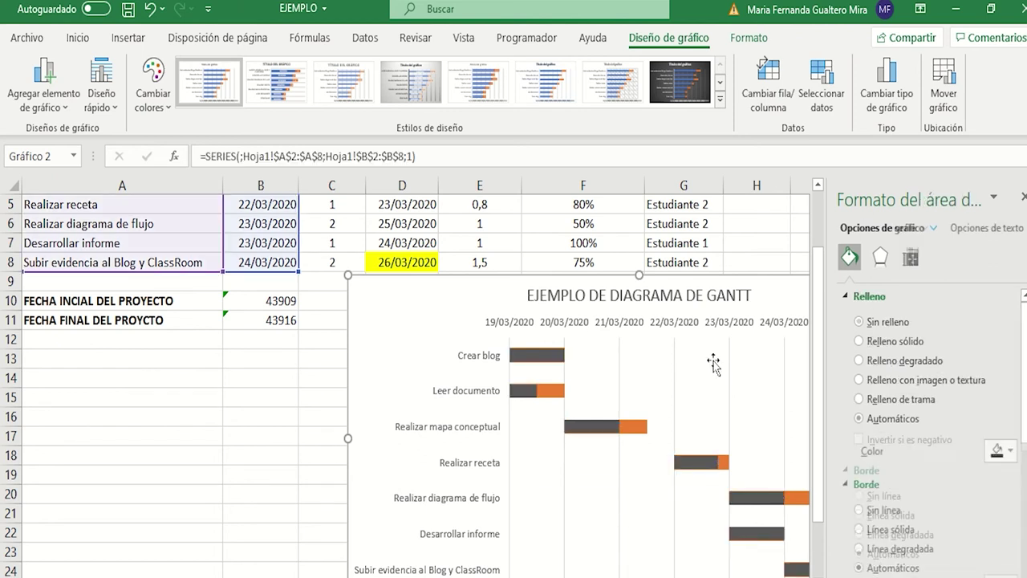
{"action": "scroll", "coordinate": [776, 368], "scroll_direction": "down", "scroll_amount": 1}
{"action": "scroll", "coordinate": [776, 367], "scroll_direction": "down", "scroll_amount": 2}
{"action": "left_click", "coordinate": [1023, 197]}
{"action": "scroll", "coordinate": [733, 397], "scroll_direction": "up", "scroll_amount": 2}
{"action": "scroll", "coordinate": [666, 425], "scroll_direction": "down", "scroll_amount": 1}
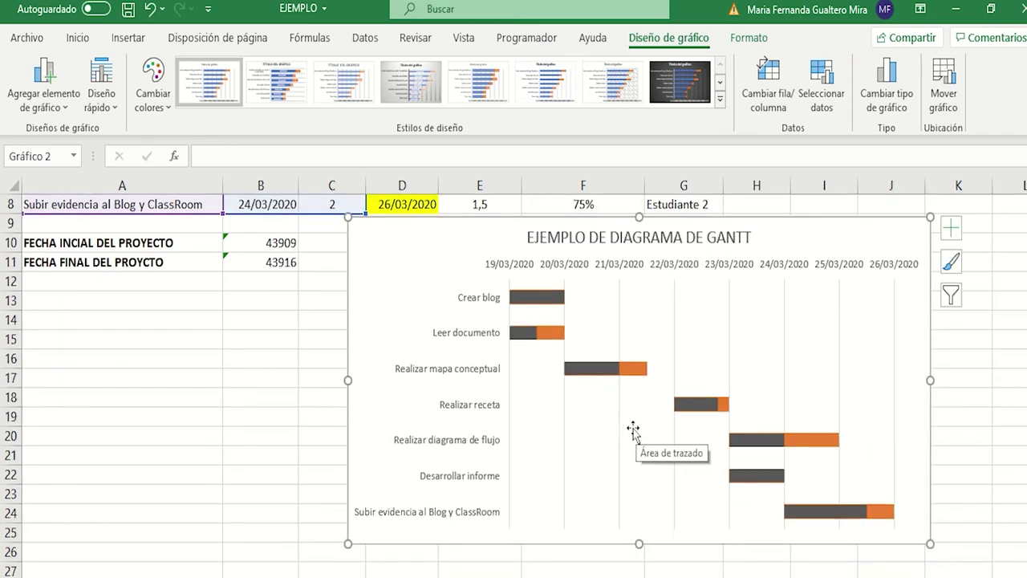
Step: Compare the table's dates, completed days and completion percentages with the progress bars in the Gantt chart
{"action": "scroll", "coordinate": [602, 380], "scroll_direction": "up", "scroll_amount": 3}
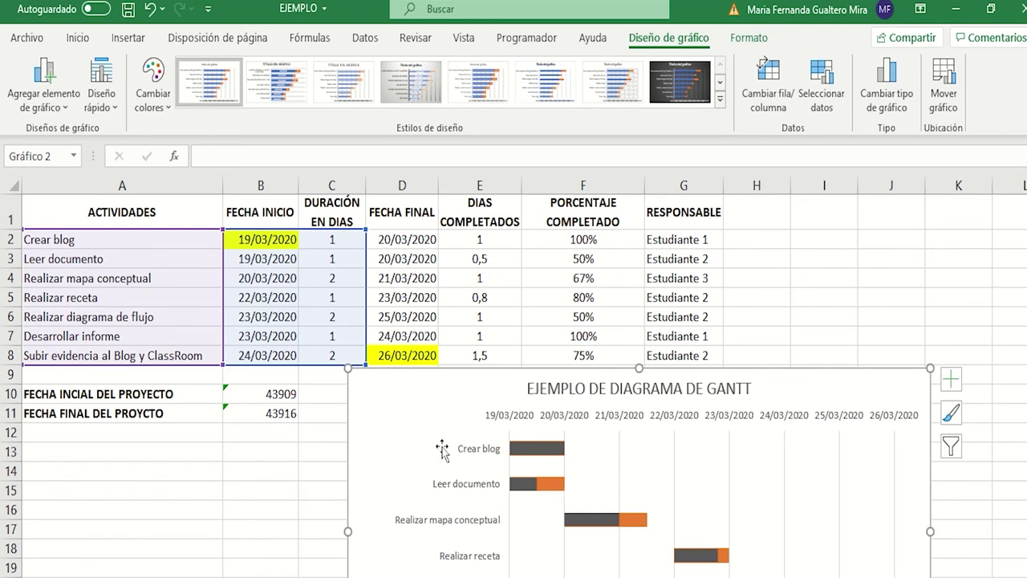
{"action": "left_click", "coordinate": [749, 312]}
{"action": "scroll", "coordinate": [695, 415], "scroll_direction": "down", "scroll_amount": 1}
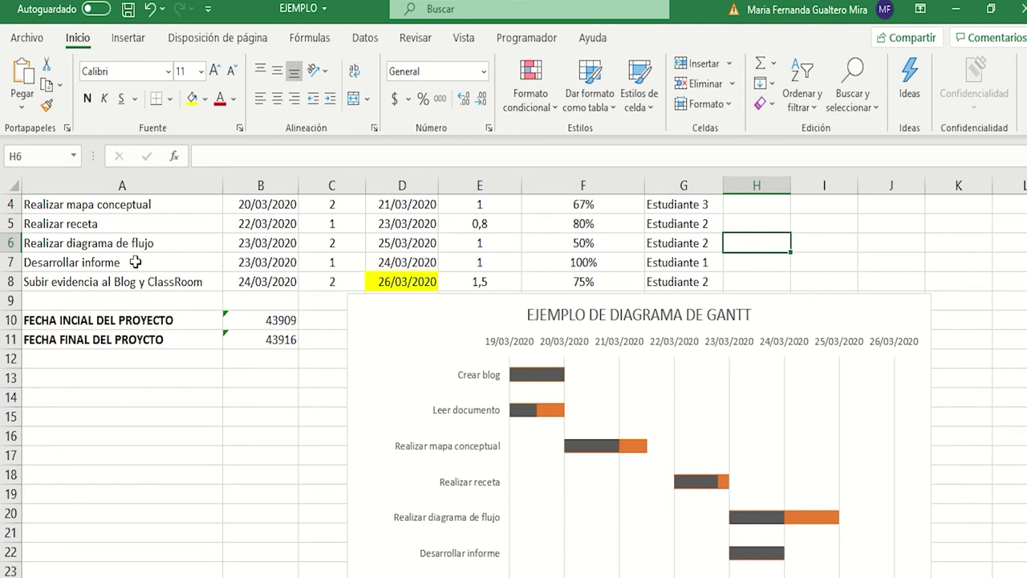
{"action": "left_click", "coordinate": [562, 250]}
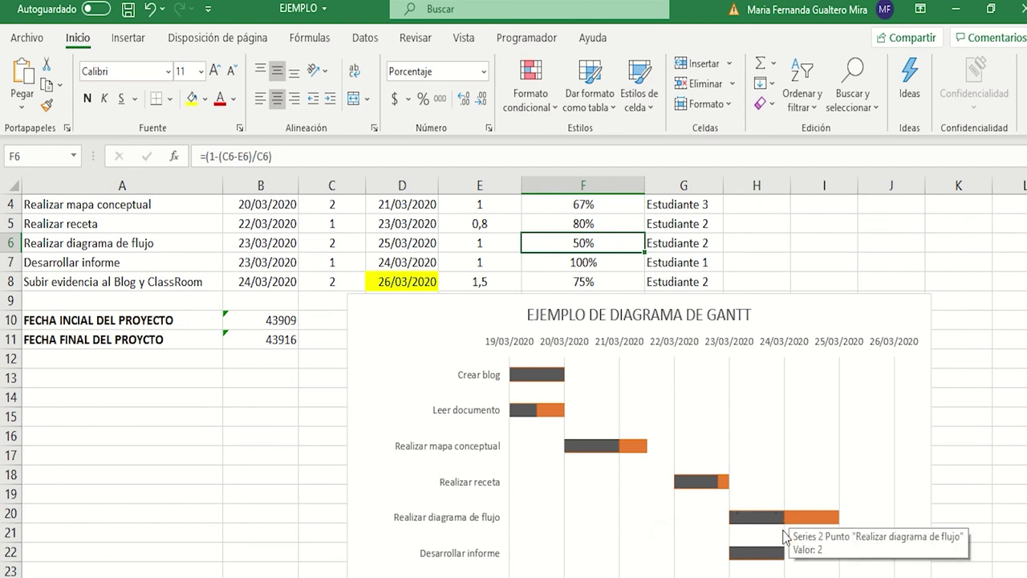
{"action": "scroll", "coordinate": [525, 481], "scroll_direction": "up", "scroll_amount": 1}
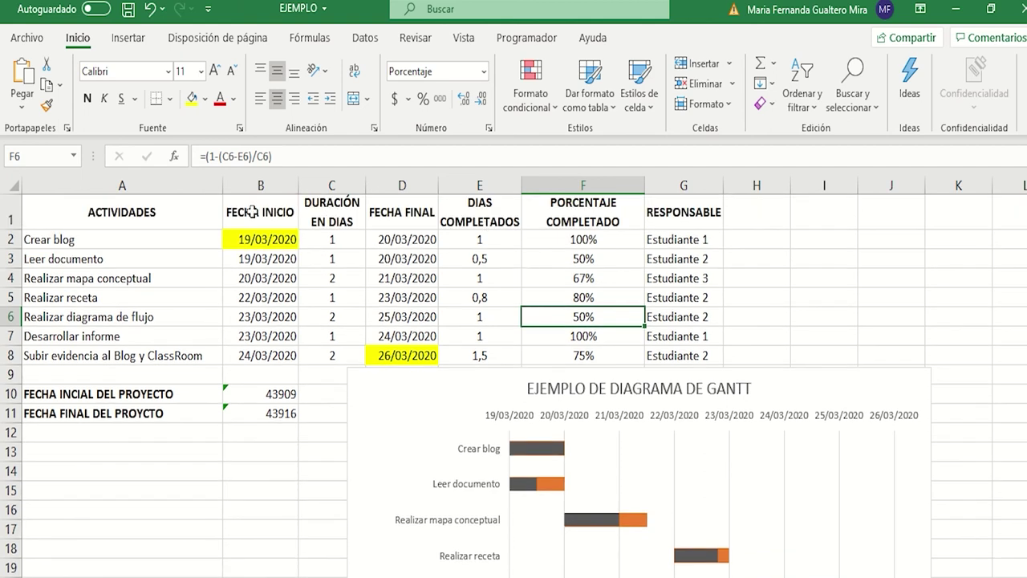
{"action": "scroll", "coordinate": [530, 454], "scroll_direction": "down", "scroll_amount": 2}
{"action": "scroll", "coordinate": [520, 457], "scroll_direction": "up", "scroll_amount": 2}
{"action": "scroll", "coordinate": [450, 437], "scroll_direction": "down", "scroll_amount": 1}
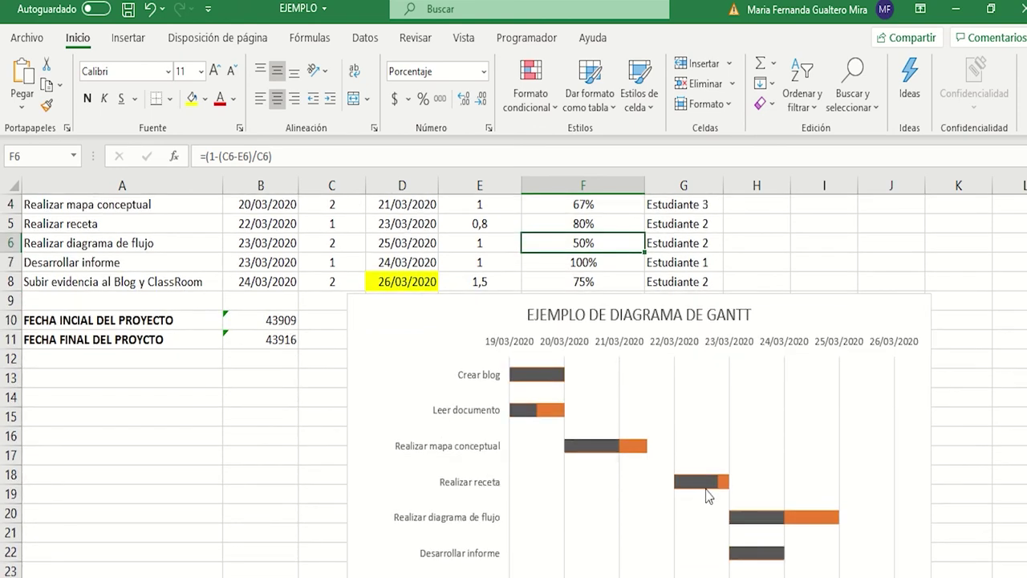
Step: Check the remaining activities' completed days and percentages against their bars, down to Subir evidencia al Blog y ClassRoom
{"action": "scroll", "coordinate": [645, 407], "scroll_direction": "up", "scroll_amount": 1}
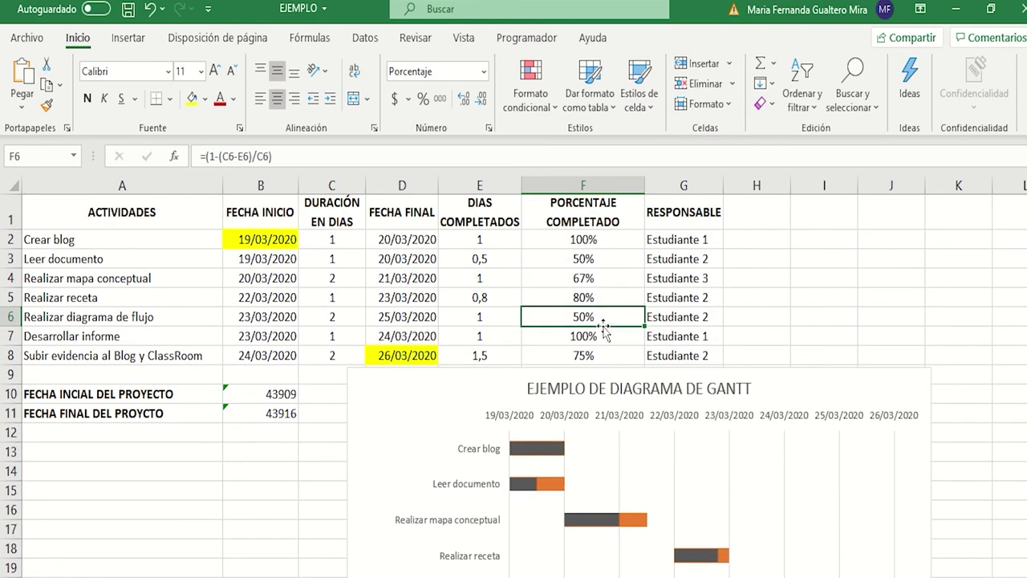
{"action": "scroll", "coordinate": [607, 321], "scroll_direction": "down", "scroll_amount": 1}
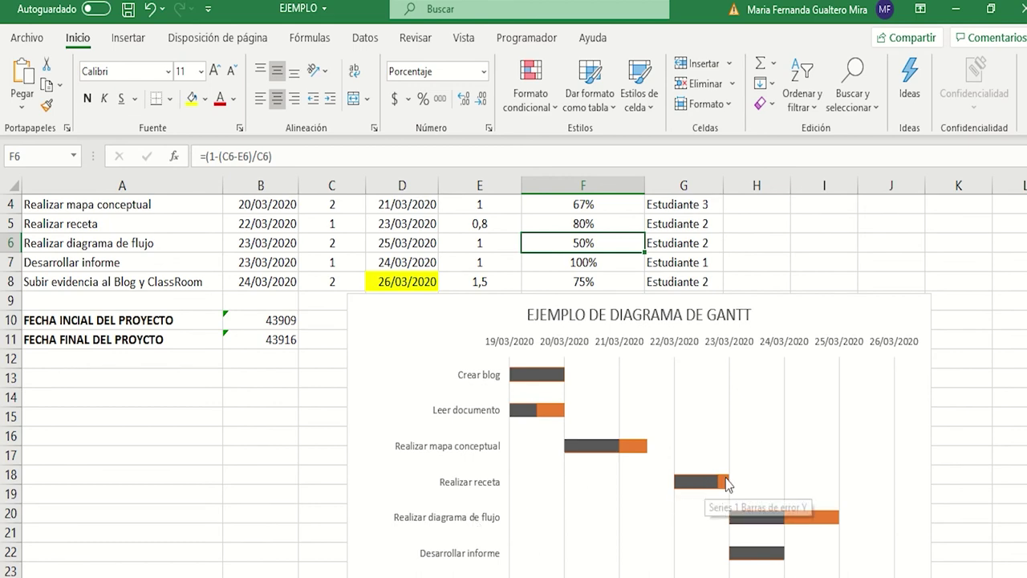
{"action": "scroll", "coordinate": [707, 530], "scroll_direction": "down", "scroll_amount": 1}
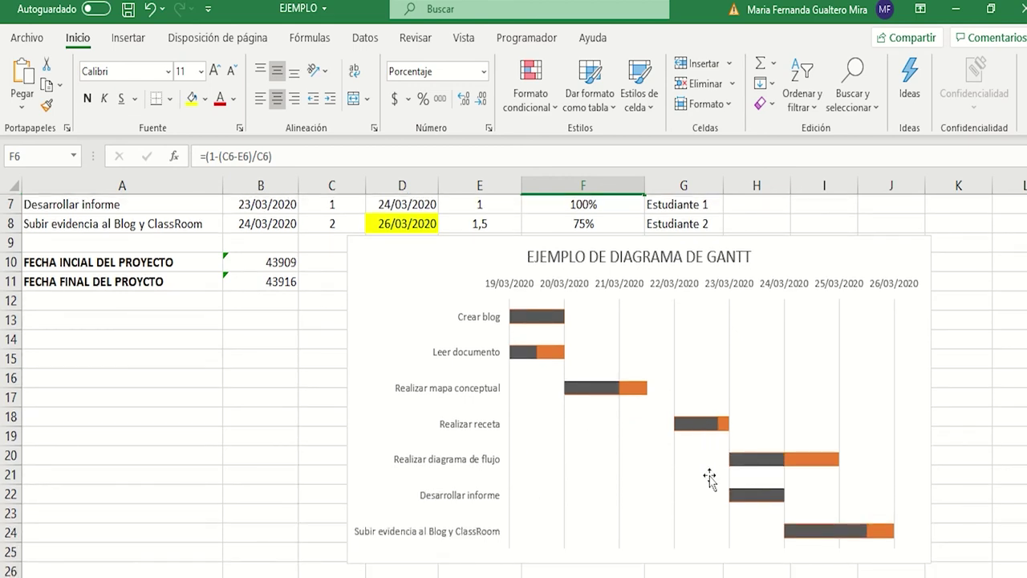
{"action": "scroll", "coordinate": [711, 477], "scroll_direction": "up", "scroll_amount": 2}
{"action": "scroll", "coordinate": [712, 475], "scroll_direction": "down", "scroll_amount": 2}
{"action": "scroll", "coordinate": [711, 475], "scroll_direction": "up", "scroll_amount": 2}
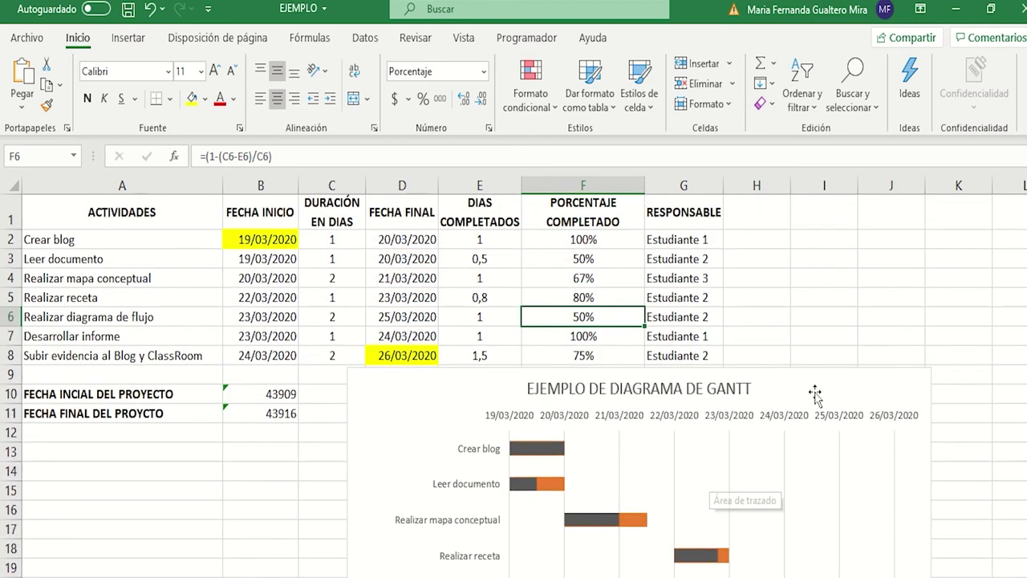
Step: Shift the Gantt chart slightly down and left, and add Horizontal principal primario and Vertical subordinado primario gridlines to it
{"action": "left_click", "coordinate": [813, 394]}
{"action": "left_click_drag", "start_coordinate": [810, 410], "coordinate": [806, 403]}
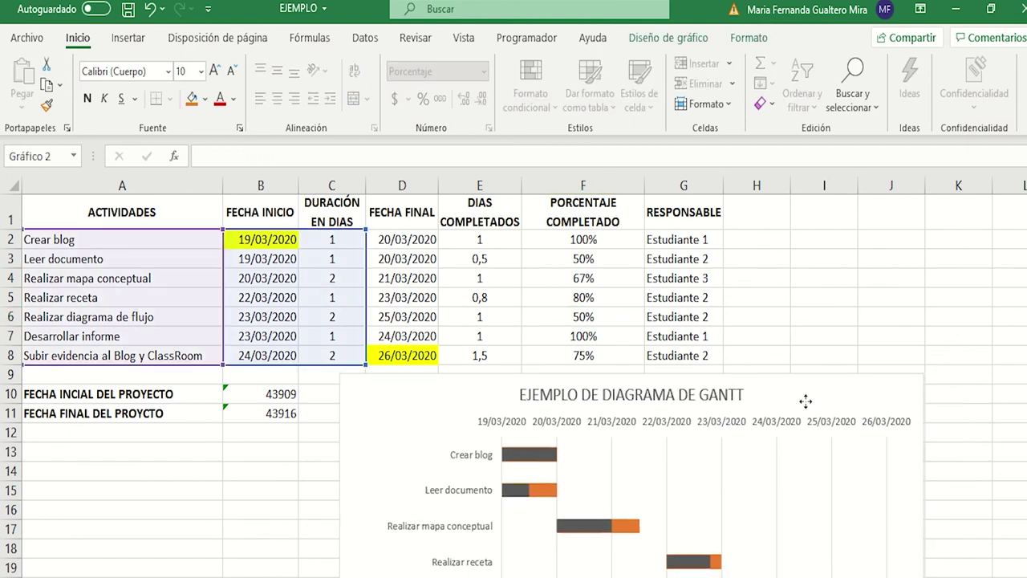
{"action": "scroll", "coordinate": [805, 403], "scroll_direction": "down", "scroll_amount": 2}
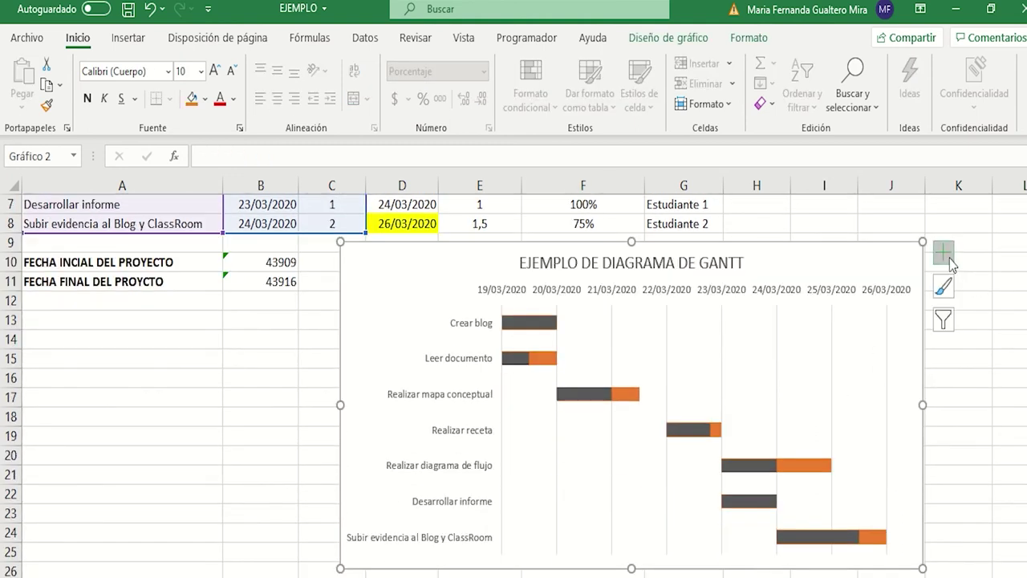
{"action": "left_click", "coordinate": [945, 256]}
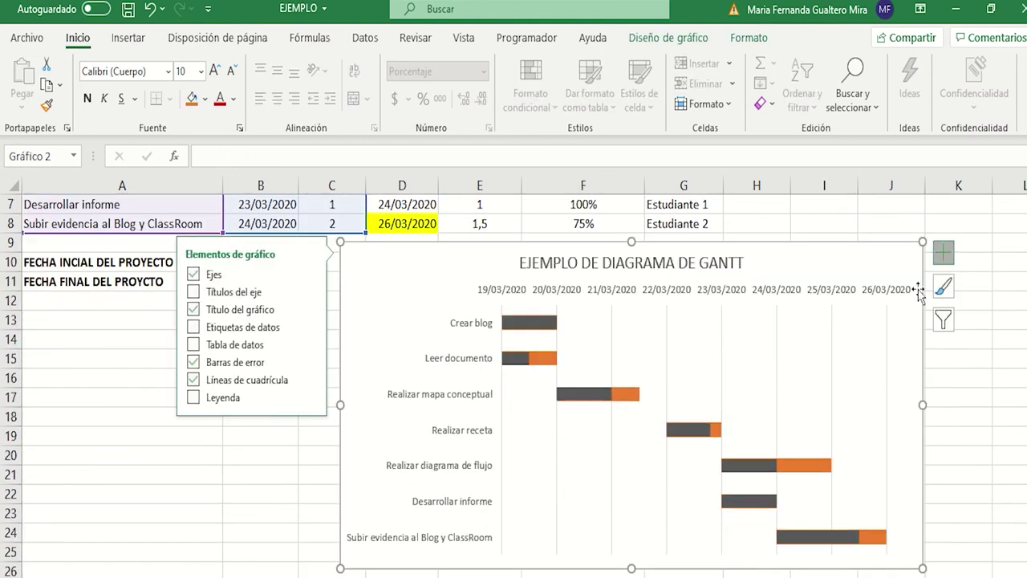
{"action": "left_click", "coordinate": [278, 384]}
{"action": "left_click", "coordinate": [310, 380]}
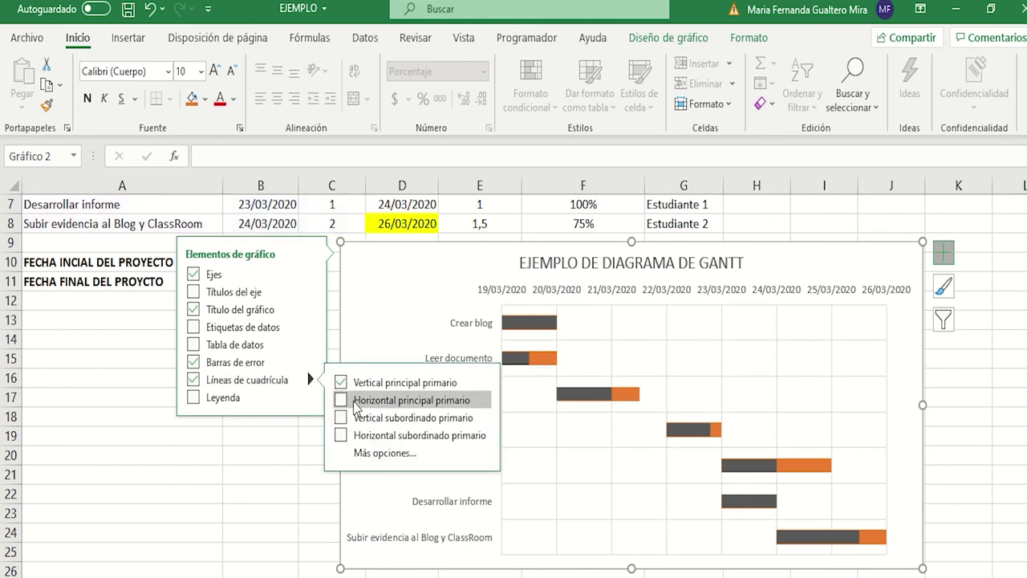
{"action": "left_click", "coordinate": [357, 399]}
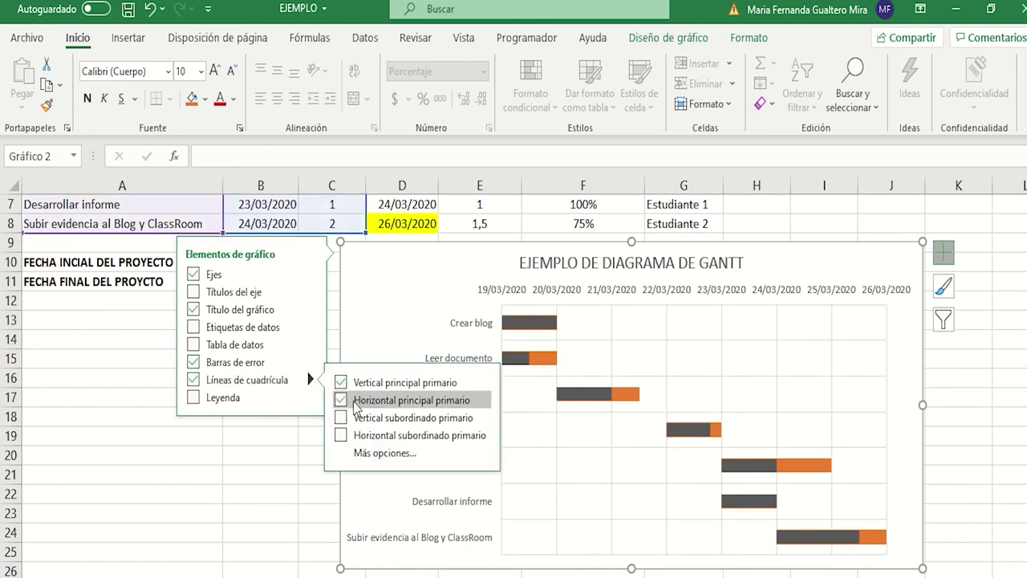
{"action": "left_click", "coordinate": [394, 434]}
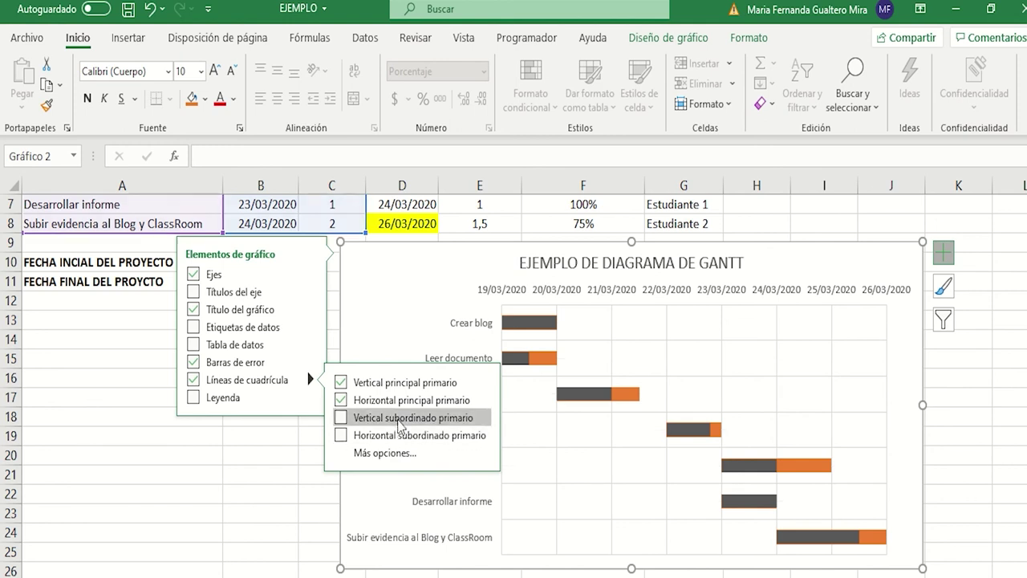
{"action": "left_click", "coordinate": [399, 418]}
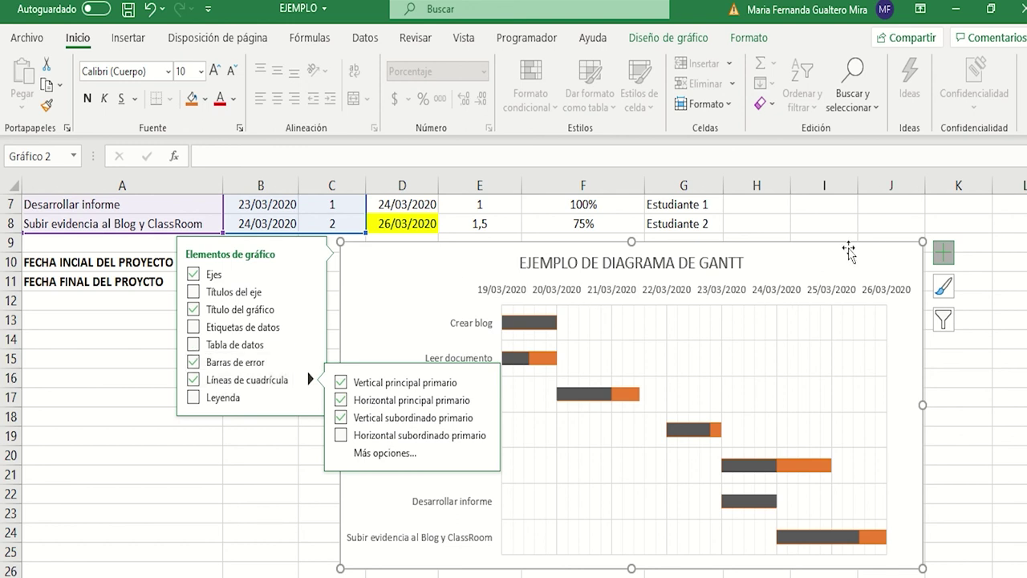
Step: Turn off the chart's primary major vertical, major horizontal and minor vertical gridlines, and turn all three on again
{"action": "left_click", "coordinate": [945, 255]}
{"action": "left_click", "coordinate": [943, 254]}
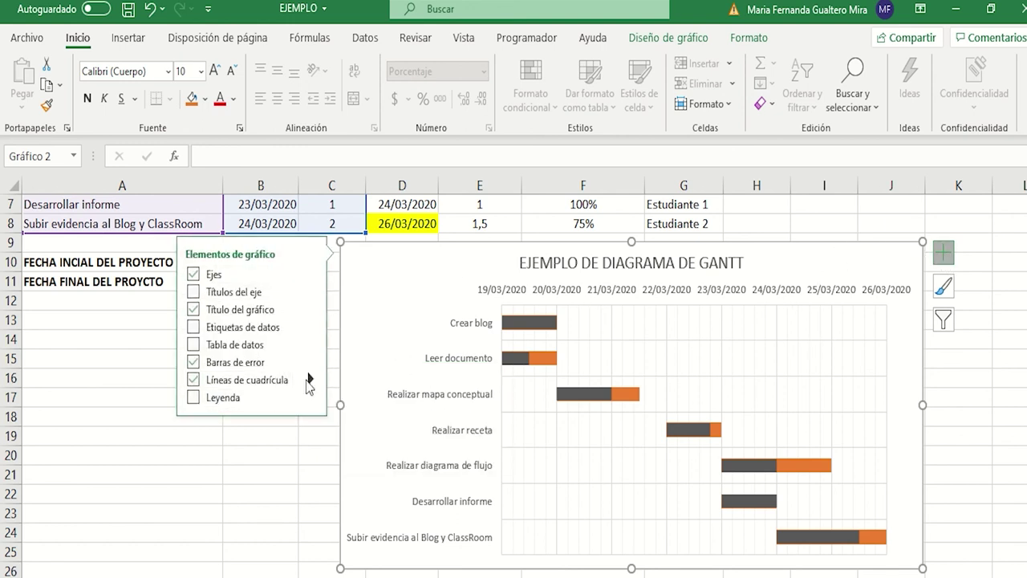
{"action": "left_click", "coordinate": [310, 379]}
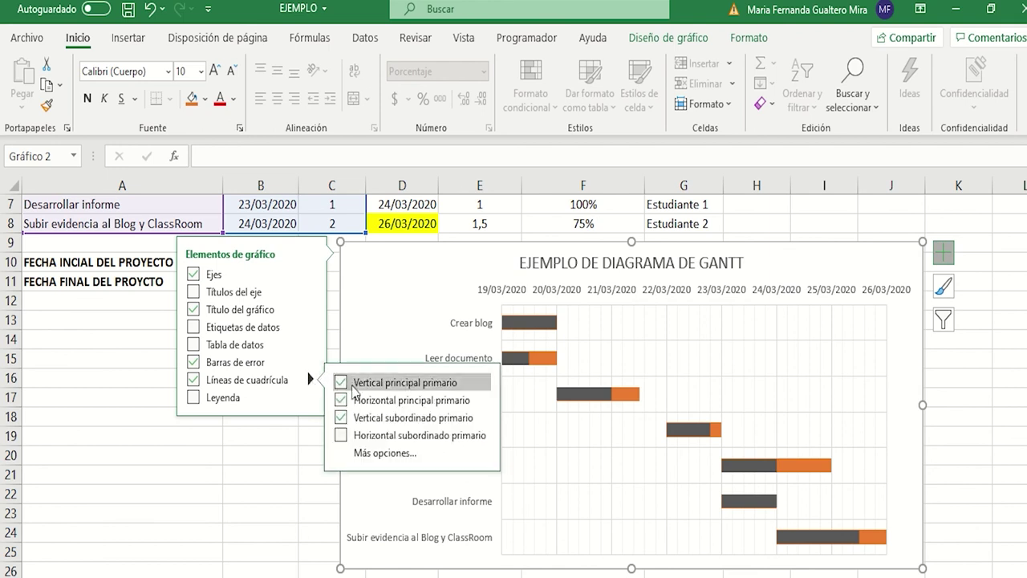
{"action": "left_click", "coordinate": [343, 383]}
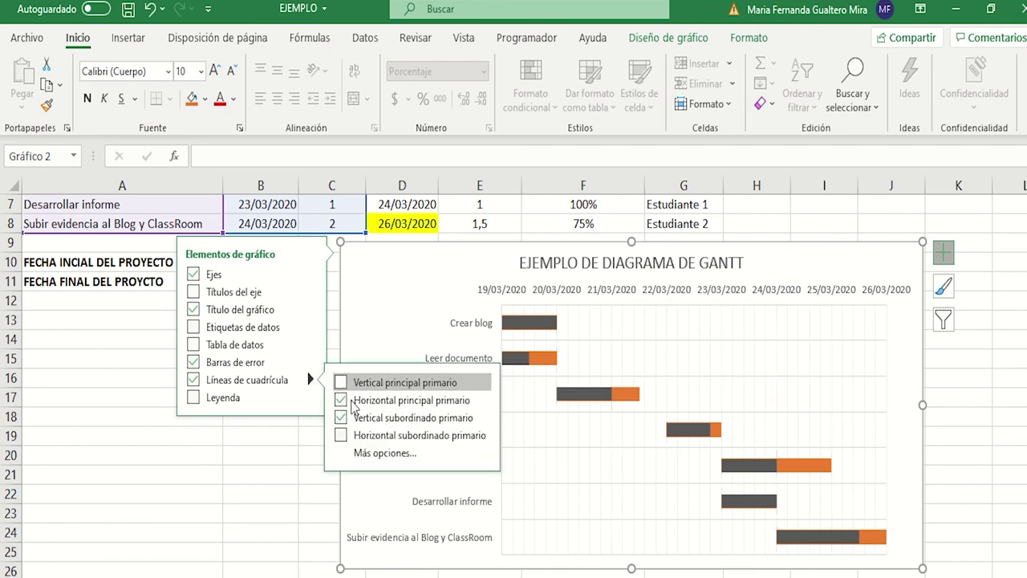
{"action": "left_click", "coordinate": [343, 399]}
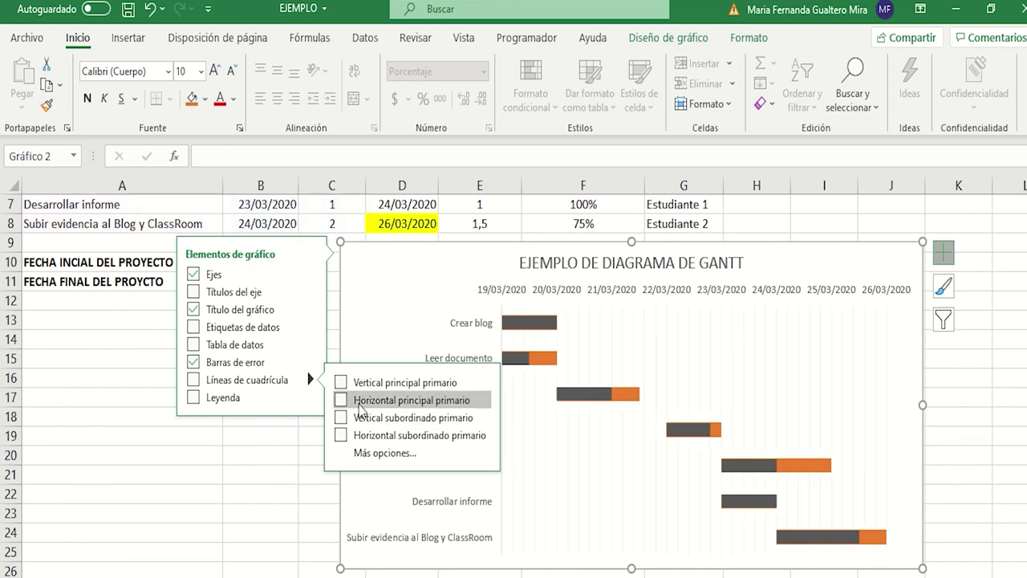
{"action": "left_click", "coordinate": [343, 383]}
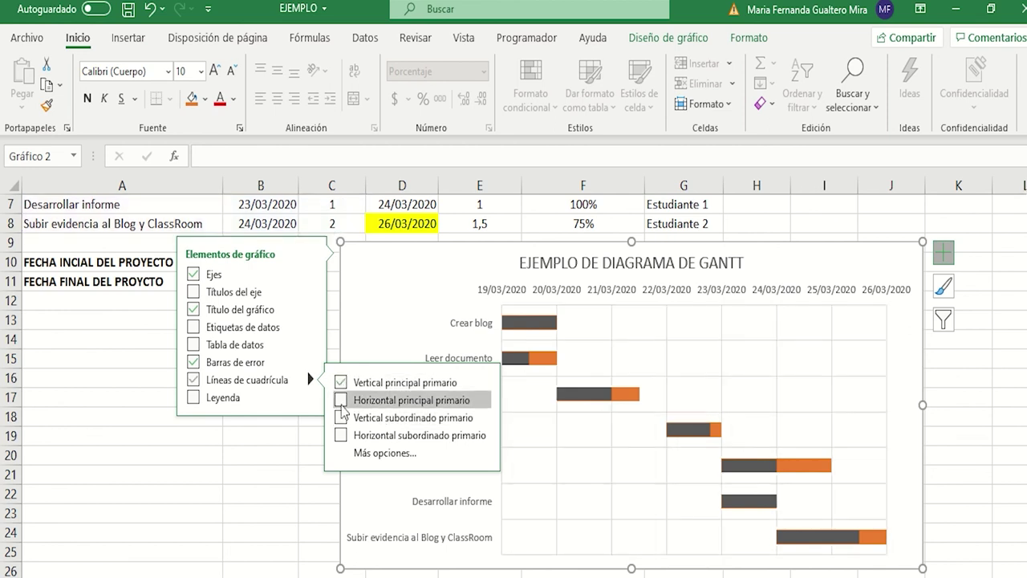
{"action": "left_click", "coordinate": [338, 401]}
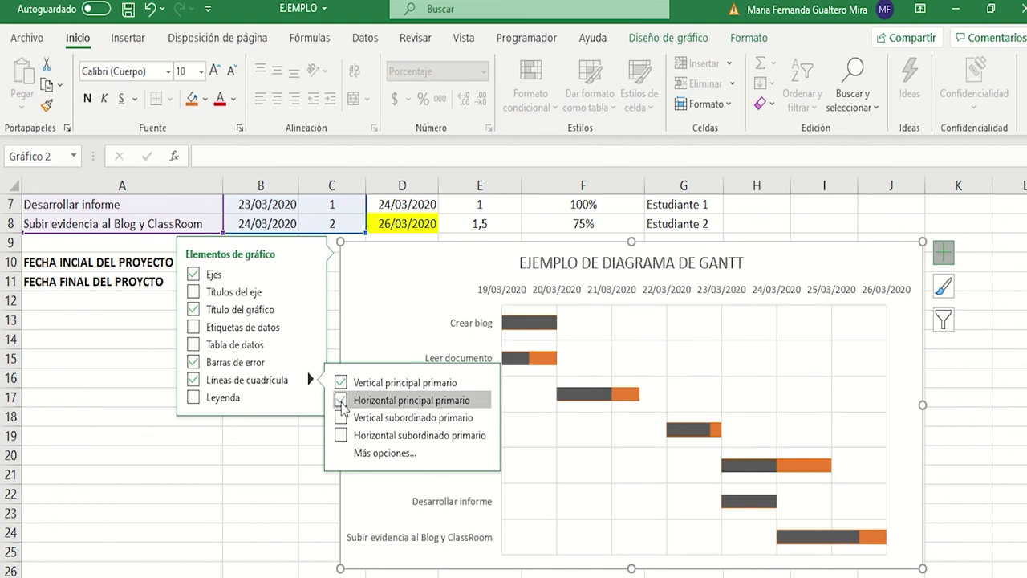
{"action": "left_click", "coordinate": [347, 419]}
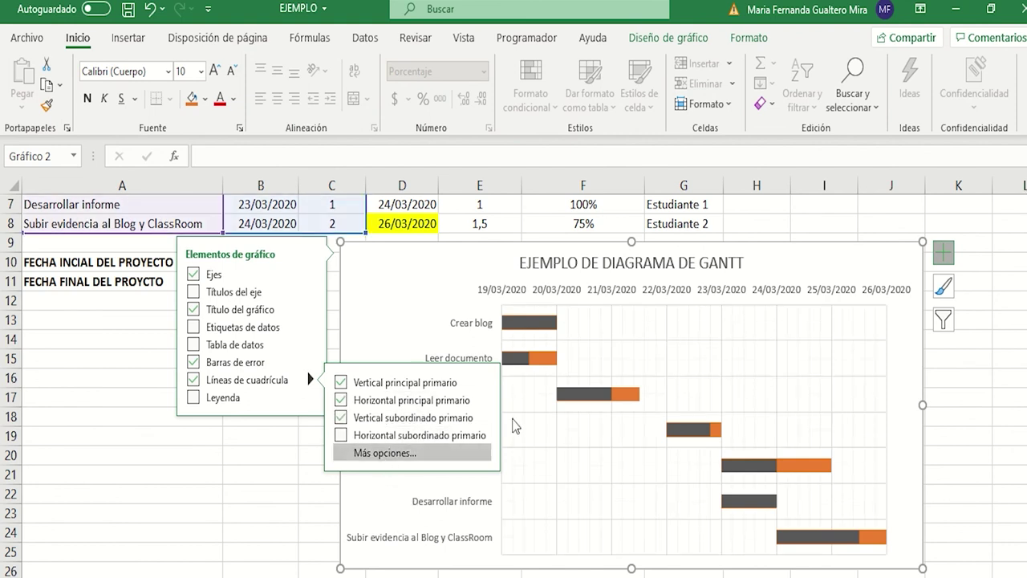
{"action": "left_click", "coordinate": [864, 307]}
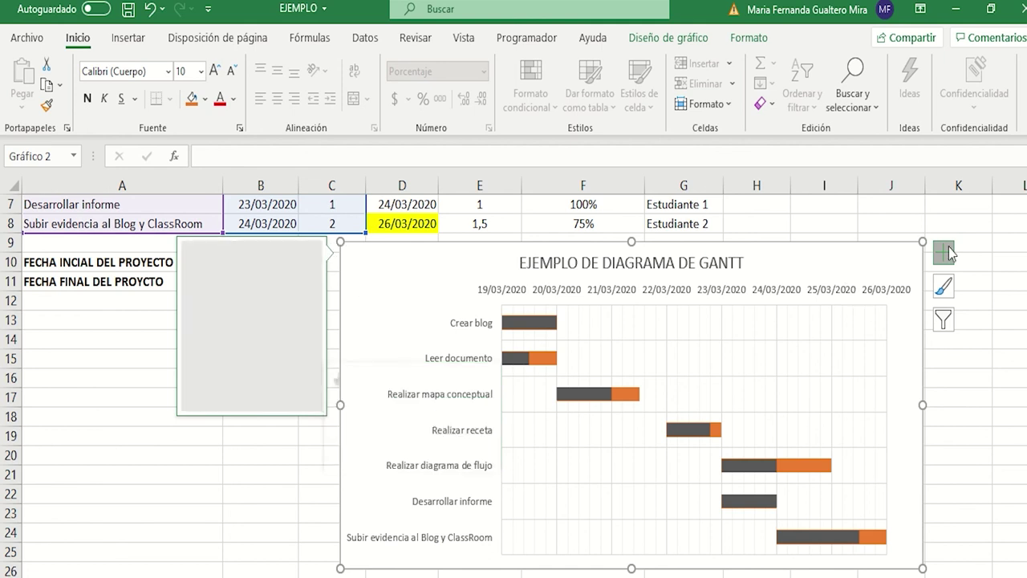
Step: Review the Gantt chart with its gridlines alongside the activity table, and deselect the chart
{"action": "scroll", "coordinate": [707, 458], "scroll_direction": "down", "scroll_amount": 2}
{"action": "scroll", "coordinate": [706, 458], "scroll_direction": "up", "scroll_amount": 2}
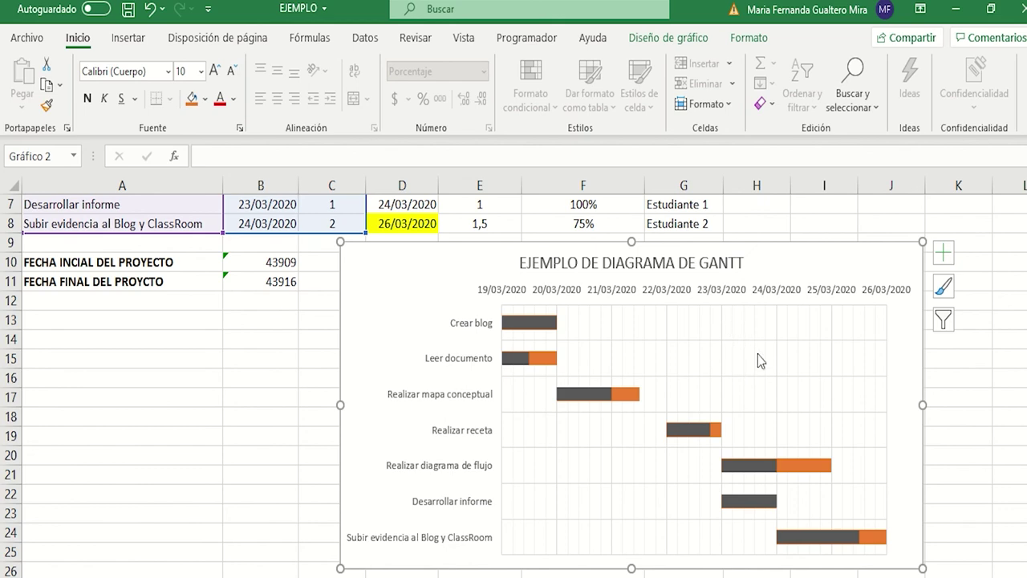
{"action": "scroll", "coordinate": [748, 405], "scroll_direction": "up", "scroll_amount": 1}
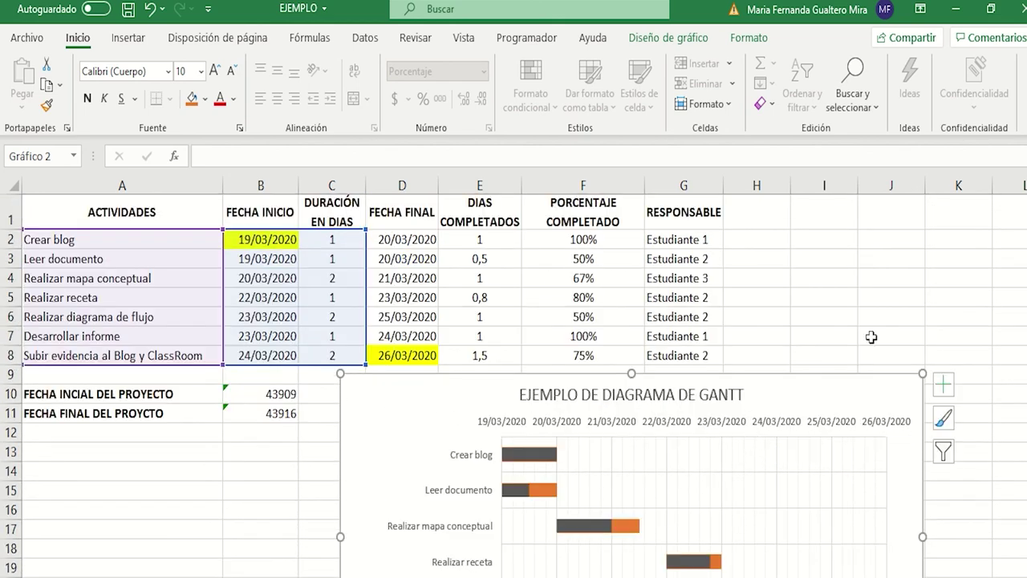
{"action": "left_click", "coordinate": [870, 336]}
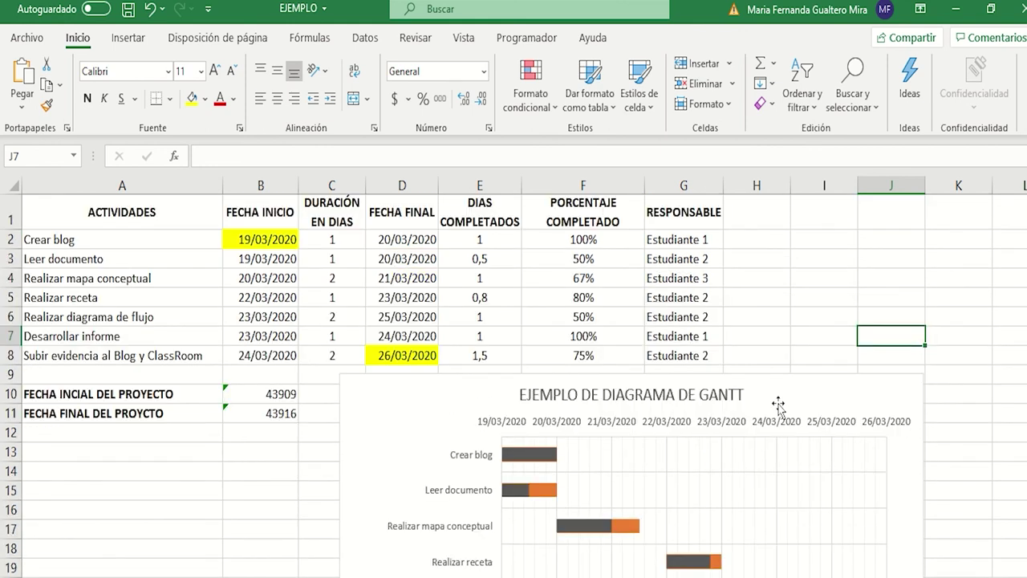